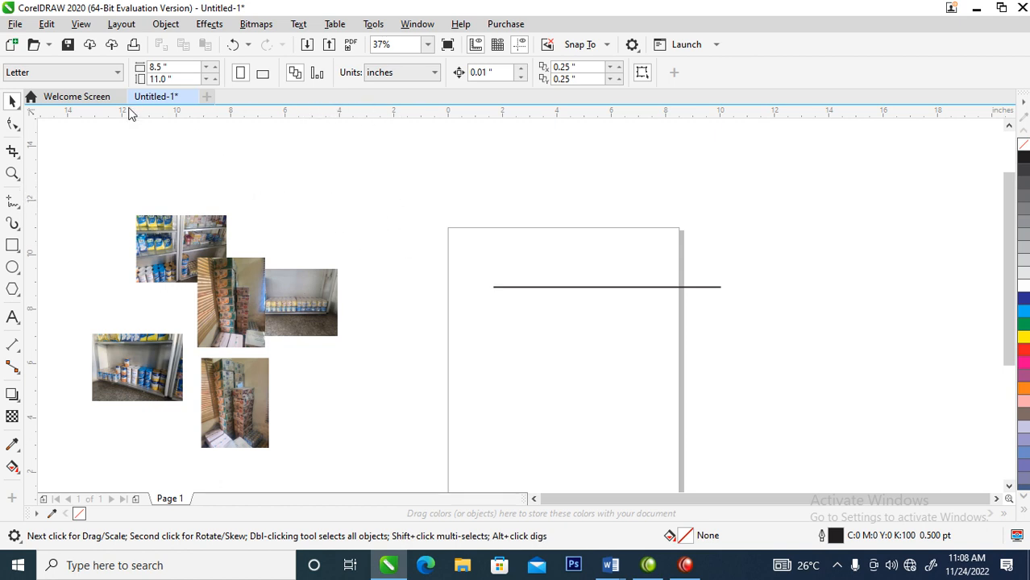
Set the page size to A4 and the drawing units to inches
click(112, 73)
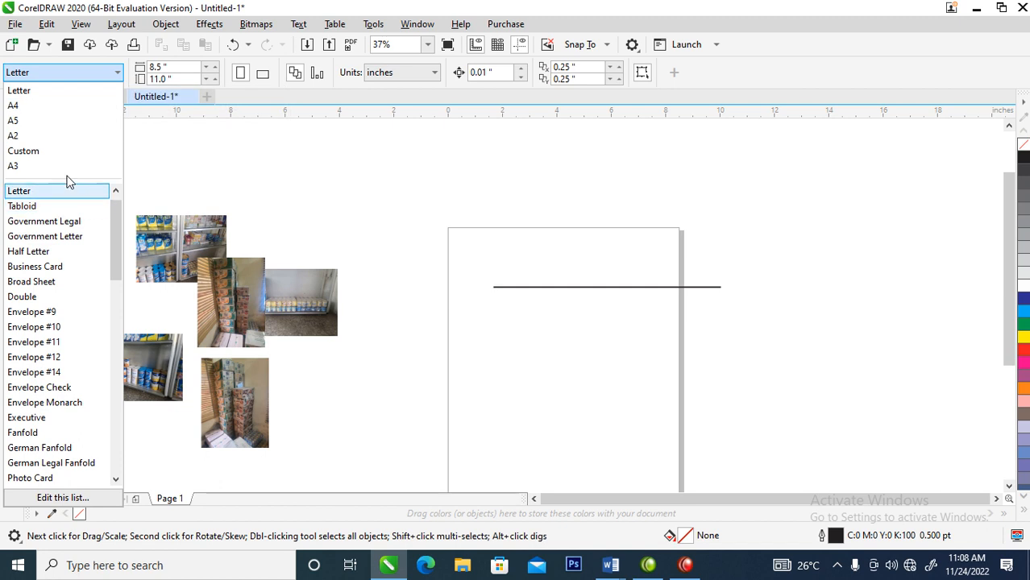
click(13, 105)
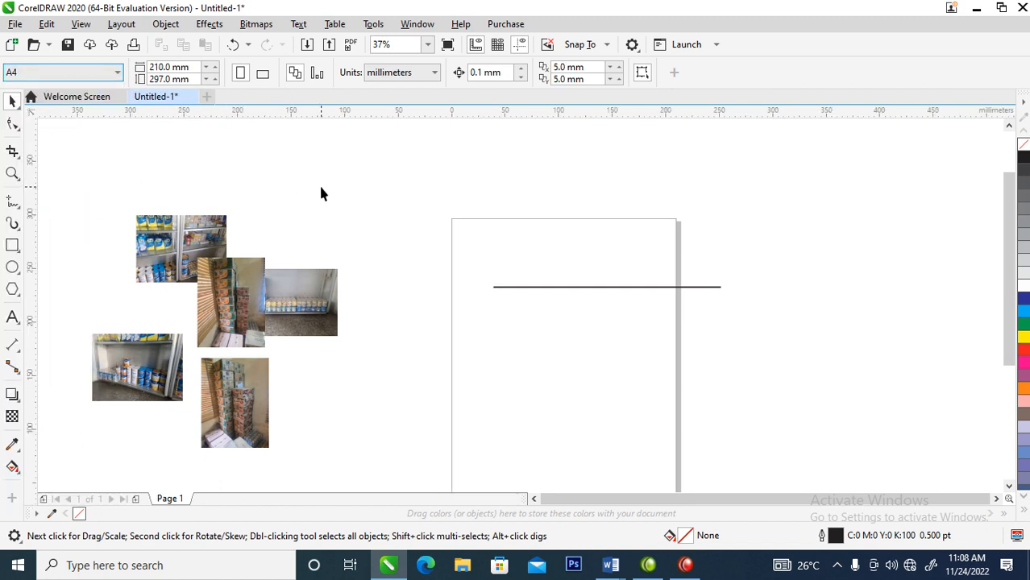
click(433, 72)
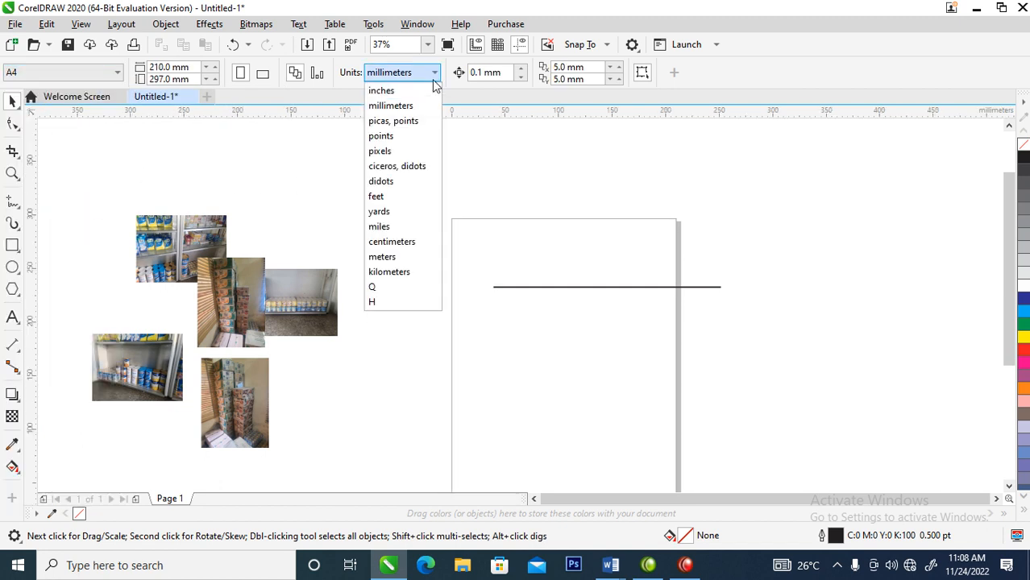
click(394, 92)
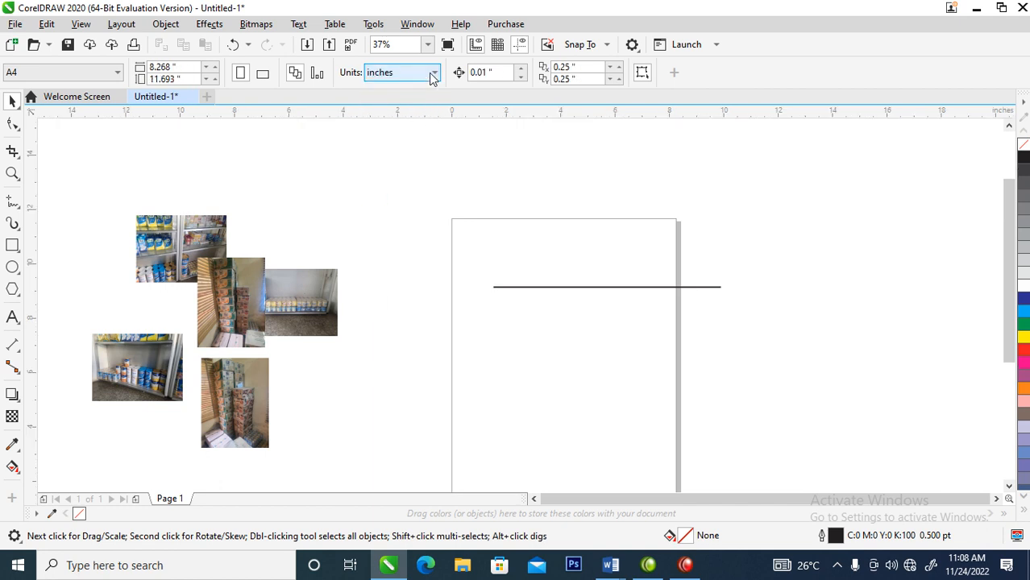
click(433, 73)
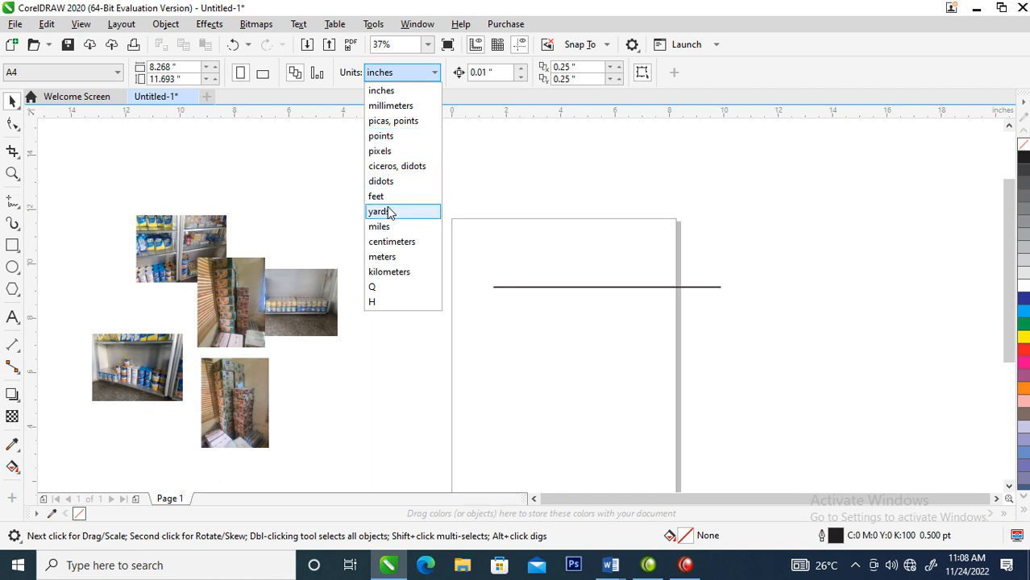
click(380, 91)
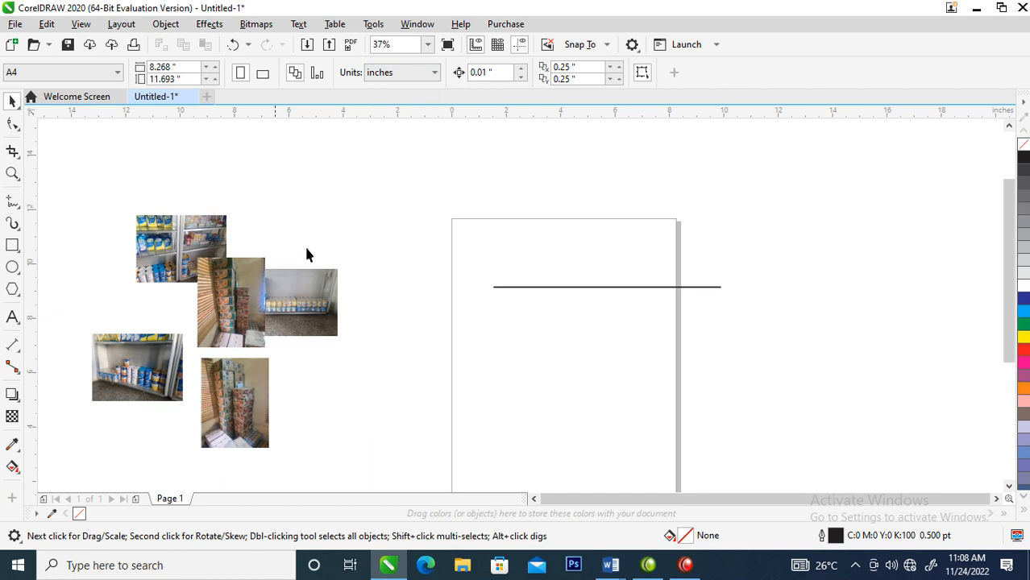
Set a custom page size 4 inches wide and 8 inches high
double_click(190, 68)
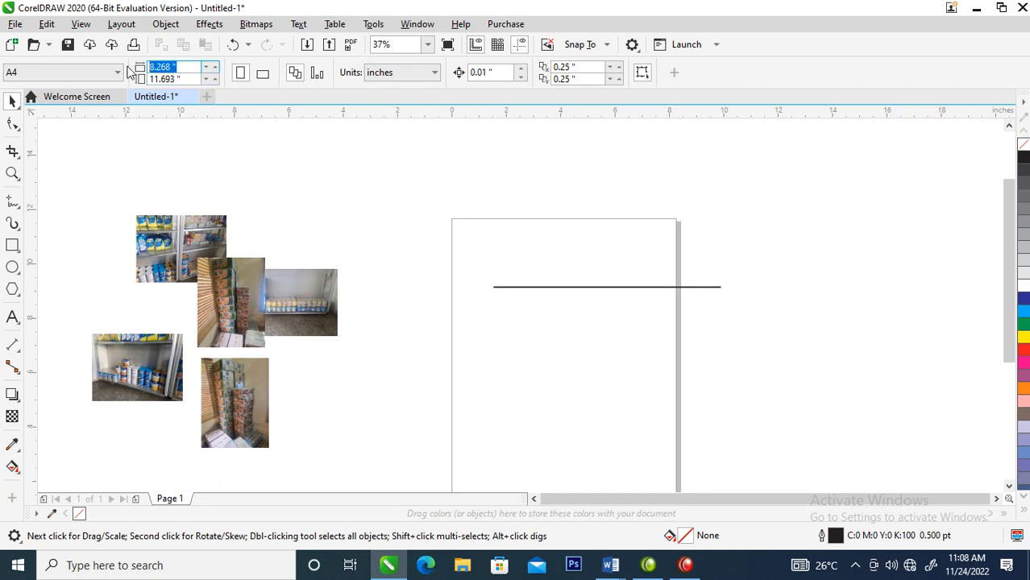
text(4)
key(Tab)
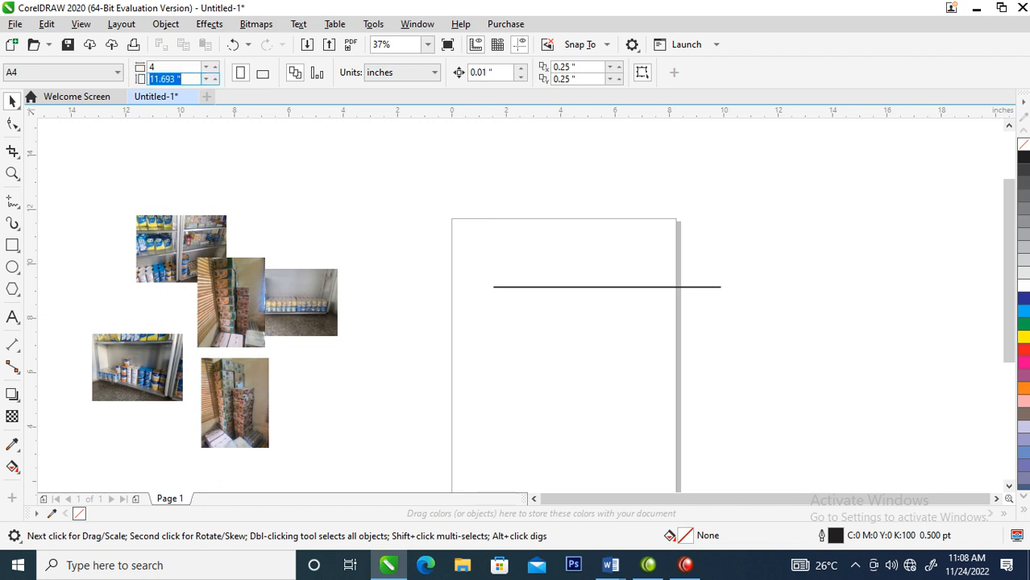
text(8)
key(Return)
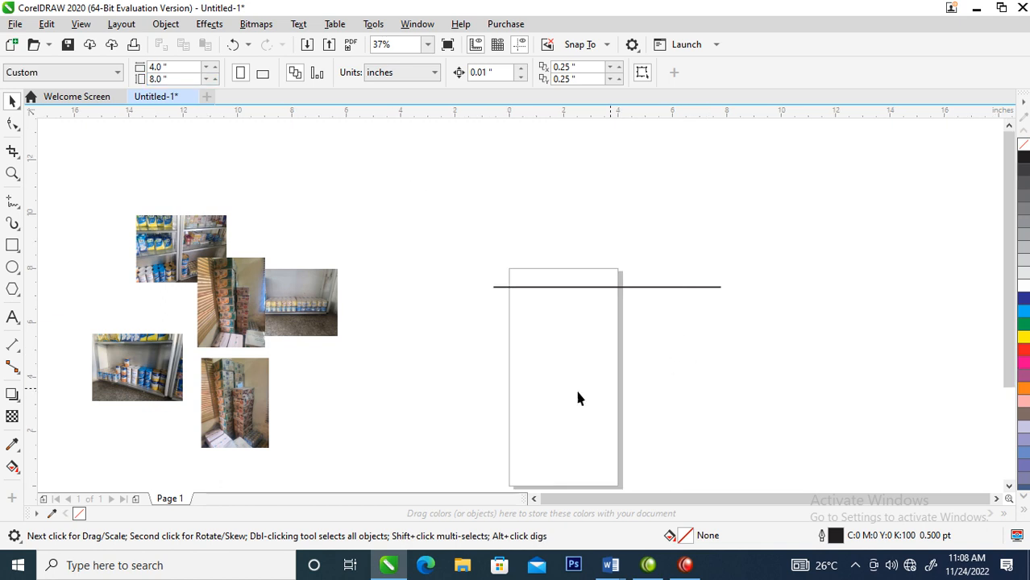
Create a page-frame rectangle that covers the whole page
scroll(561, 381, down, 2)
key(z)
drag(240, 258, 690, 464)
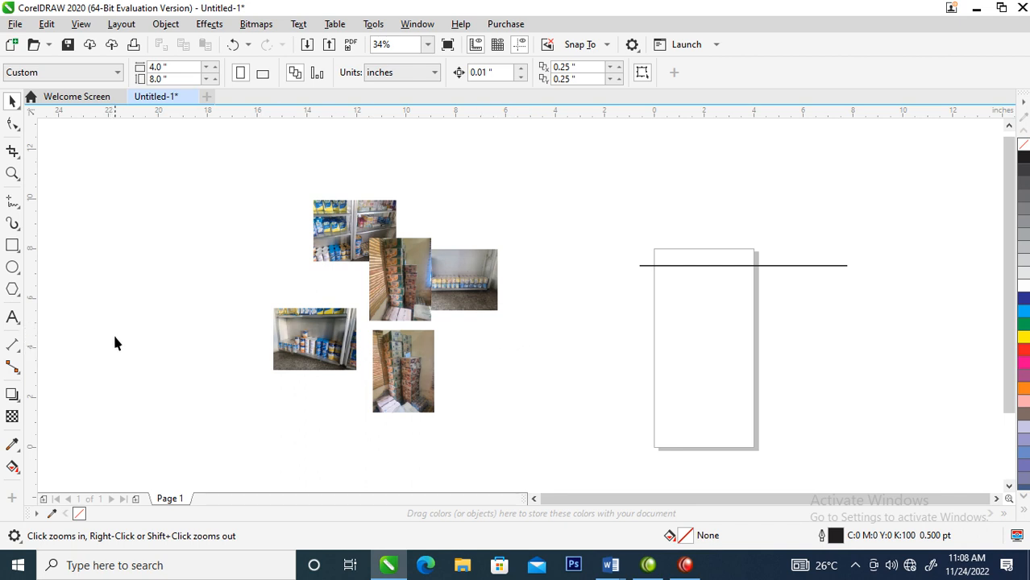
double_click(13, 246)
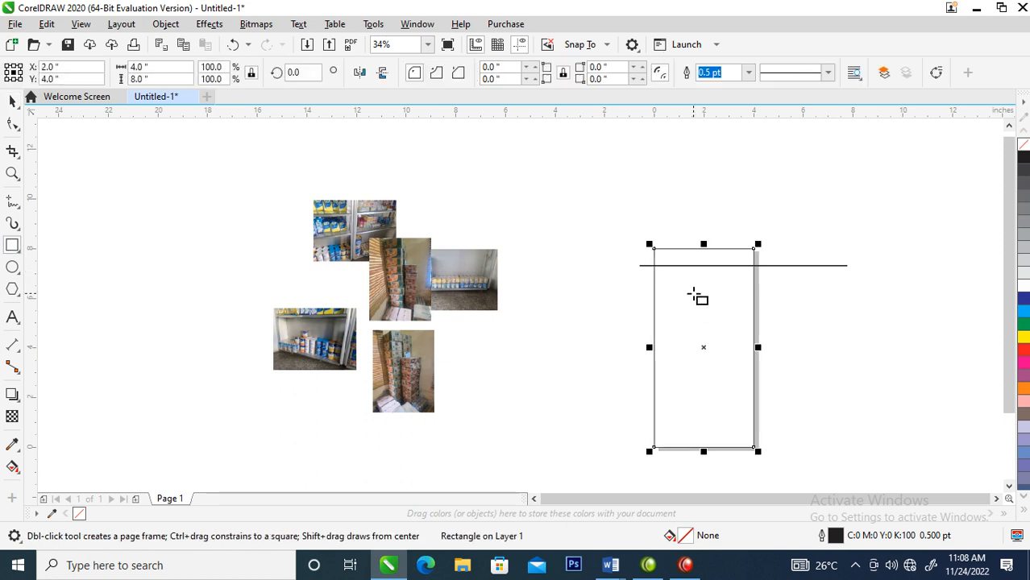
key(space)
Fill the page rectangle with white, tint it twice with blue to C19 M19 Y0 K0, and remove its outline
click(1023, 284)
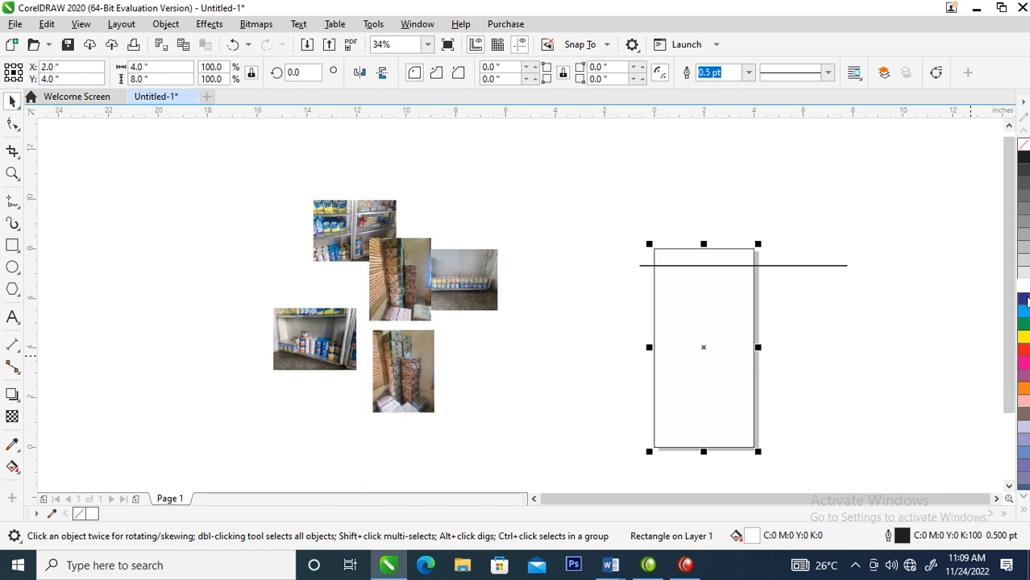
ctrl+click(1023, 299)
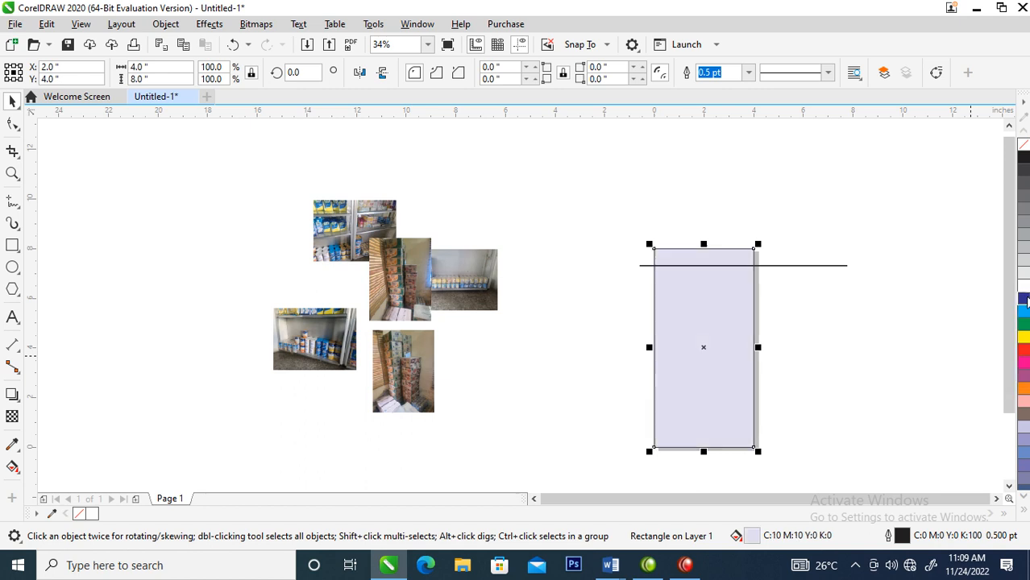
ctrl+click(1023, 300)
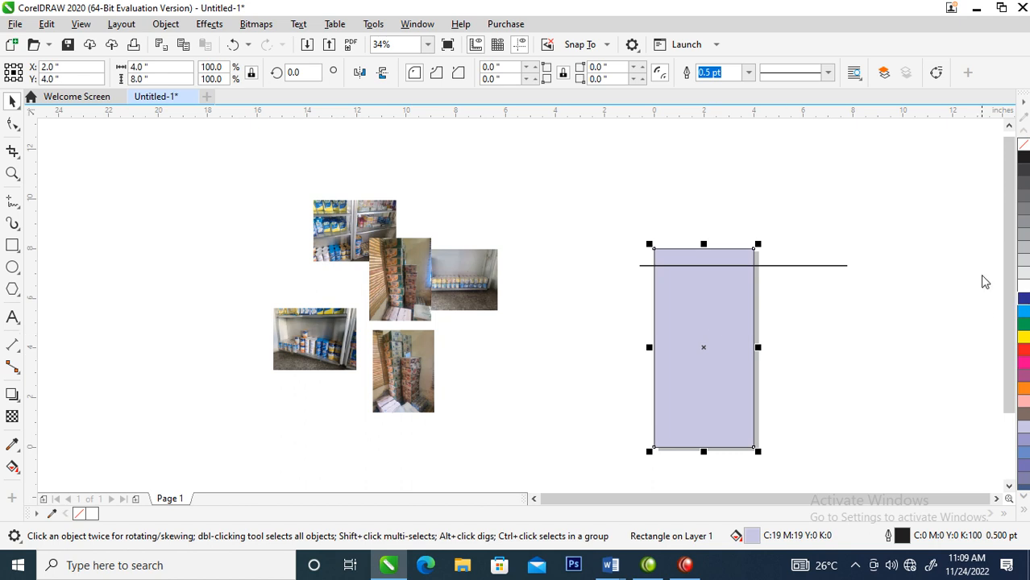
right_click(1023, 147)
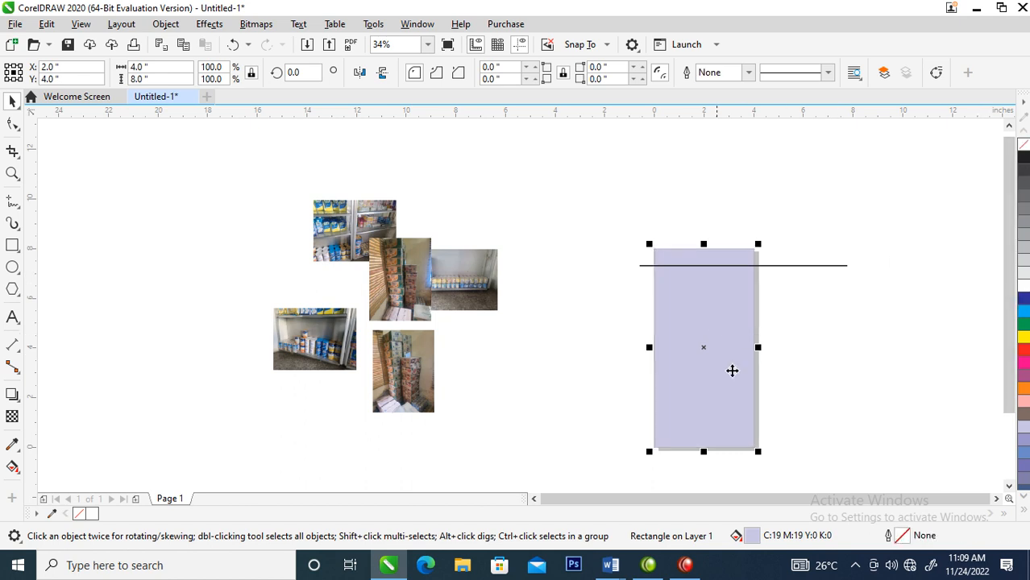
Scale all the product photos down together to about 2.77 by 2.64 inches and place them just beside the page's left edge
drag(195, 180, 567, 436)
drag(502, 194, 347, 343)
drag(313, 377, 593, 300)
Change the font of the one-line advert text across the page to FuturaTEE
key(z)
drag(549, 236, 852, 355)
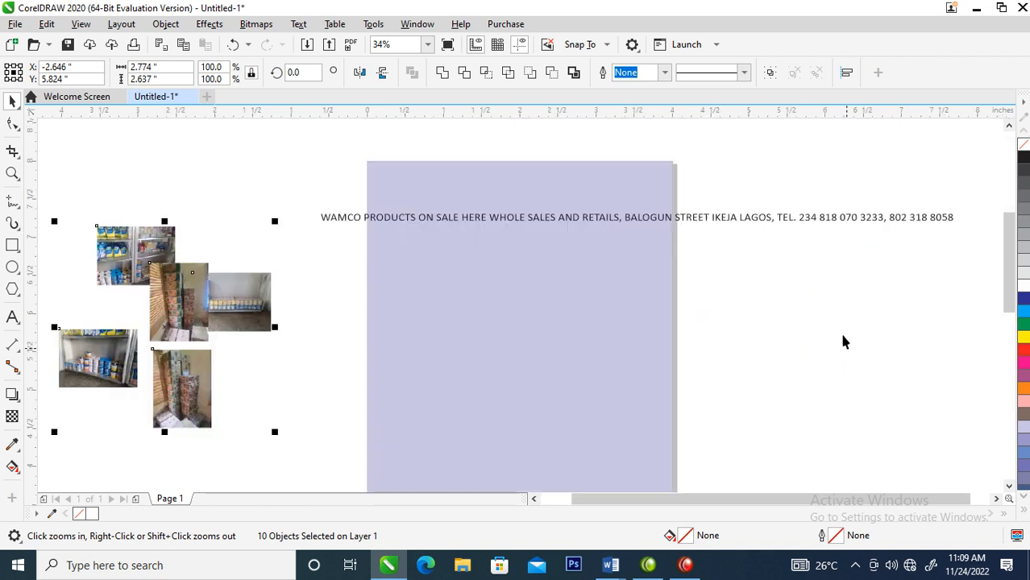
click(484, 223)
click(524, 73)
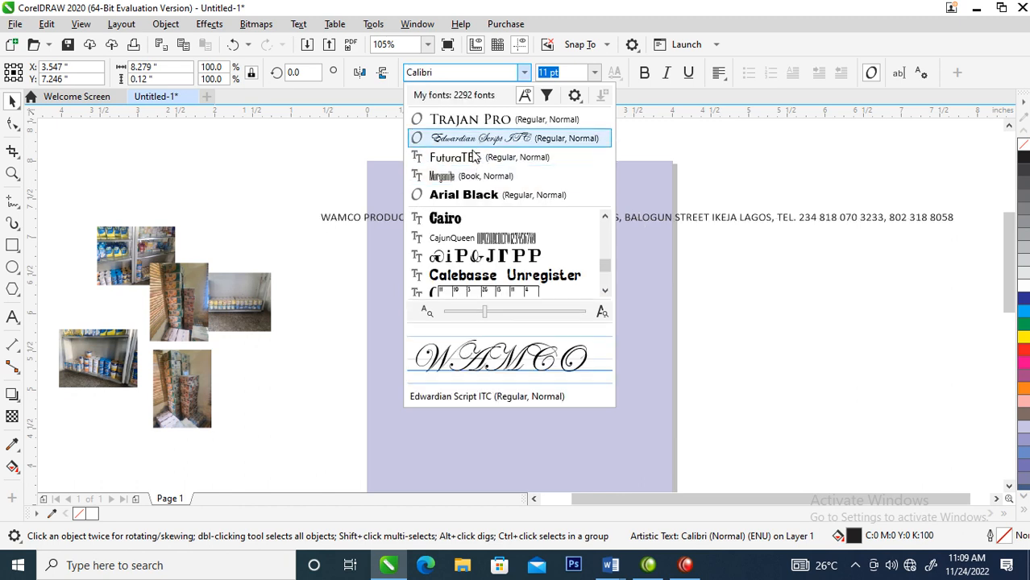
click(463, 158)
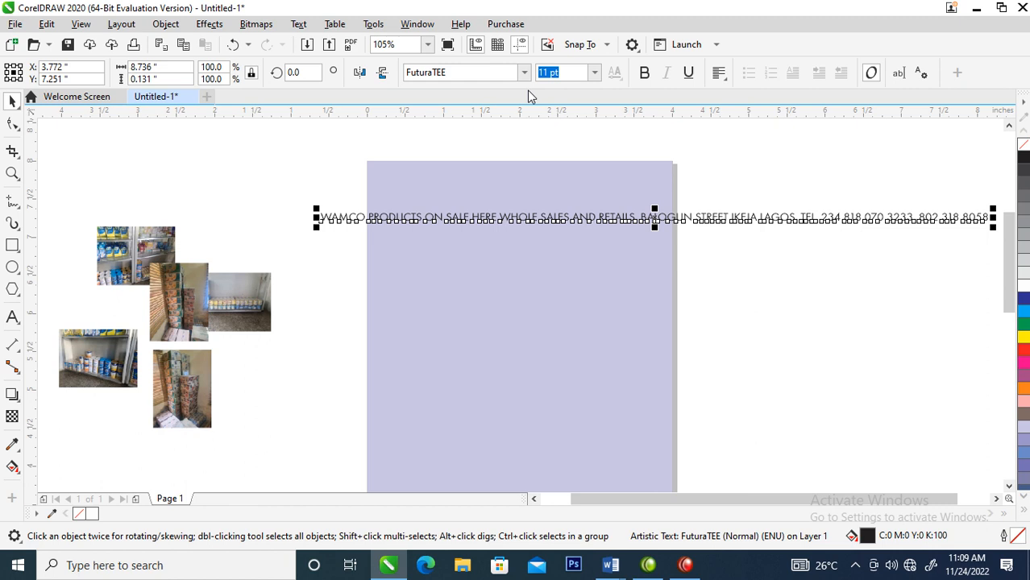
Break the advert text so that "WAMCO PRODUCTS" and "ON SALE HERE" each stand on their own line above the rest
double_click(425, 217)
key(Escape)
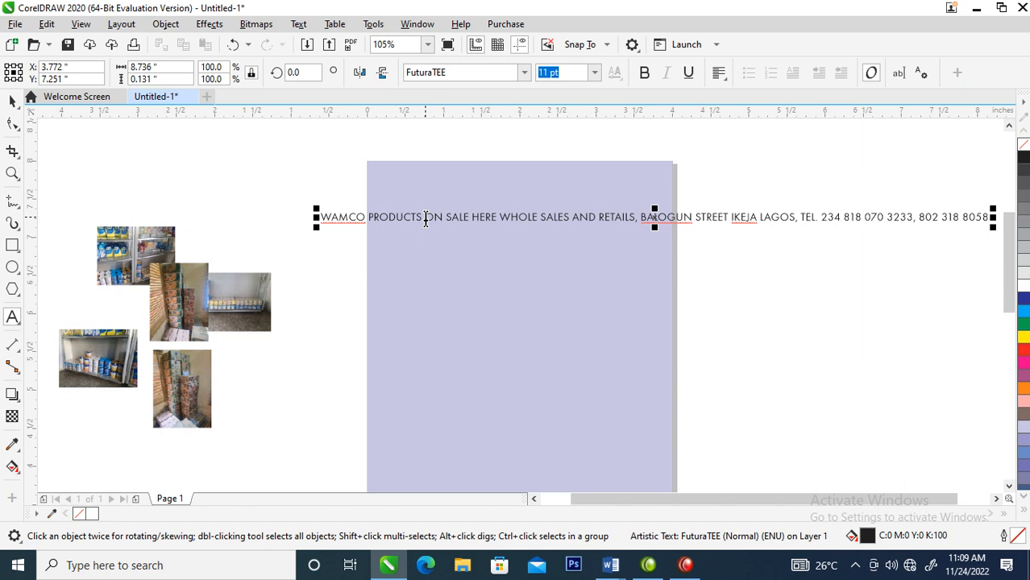
click(425, 217)
key(Return)
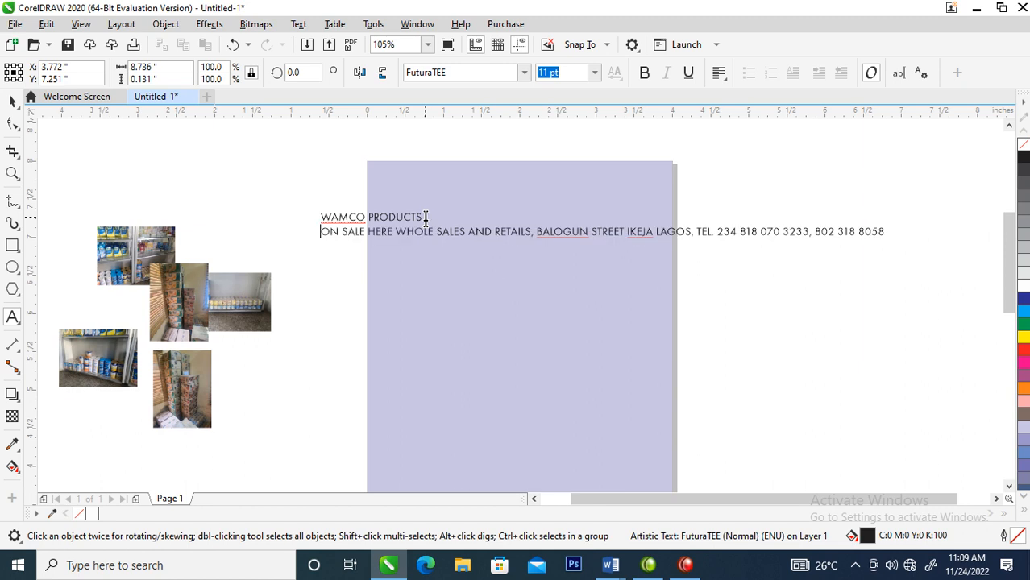
key(ctrl+space)
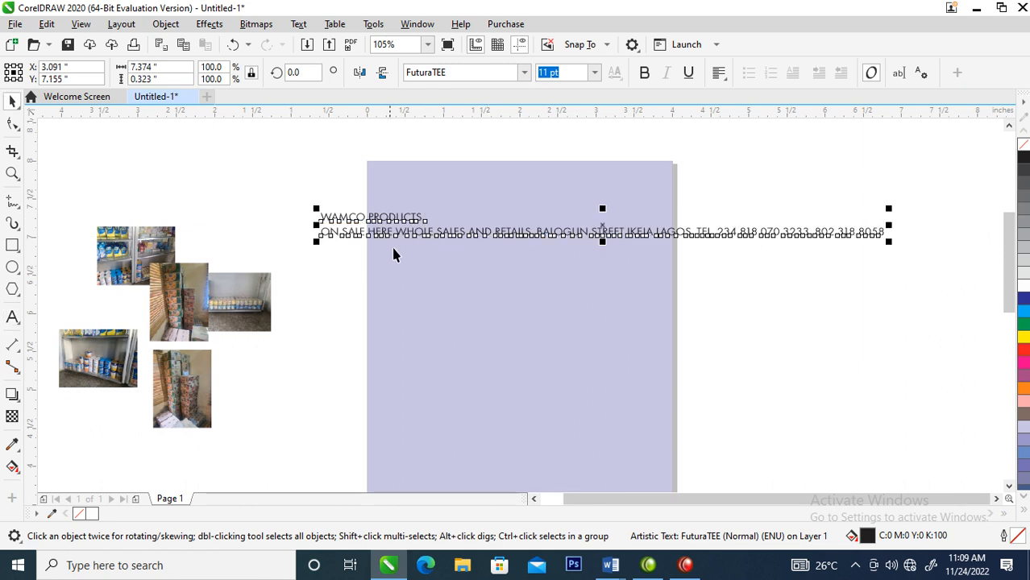
key(z)
drag(280, 145, 825, 342)
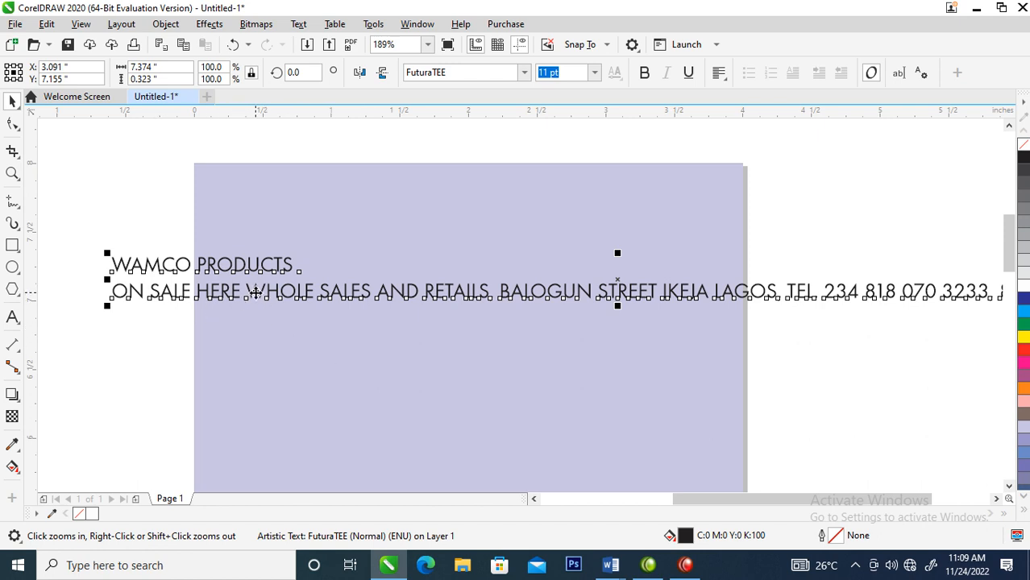
key(space)
double_click(250, 290)
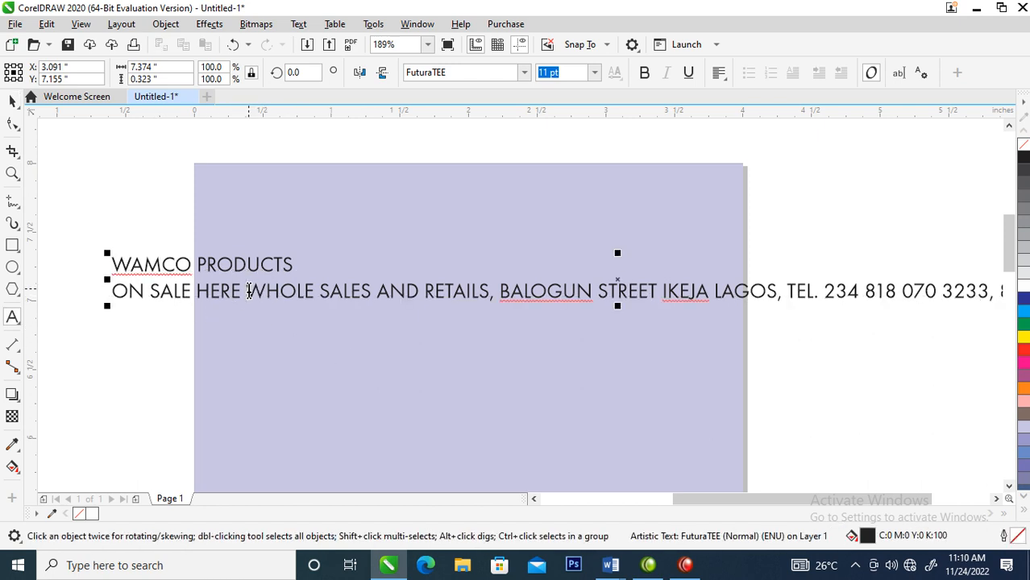
key(Return)
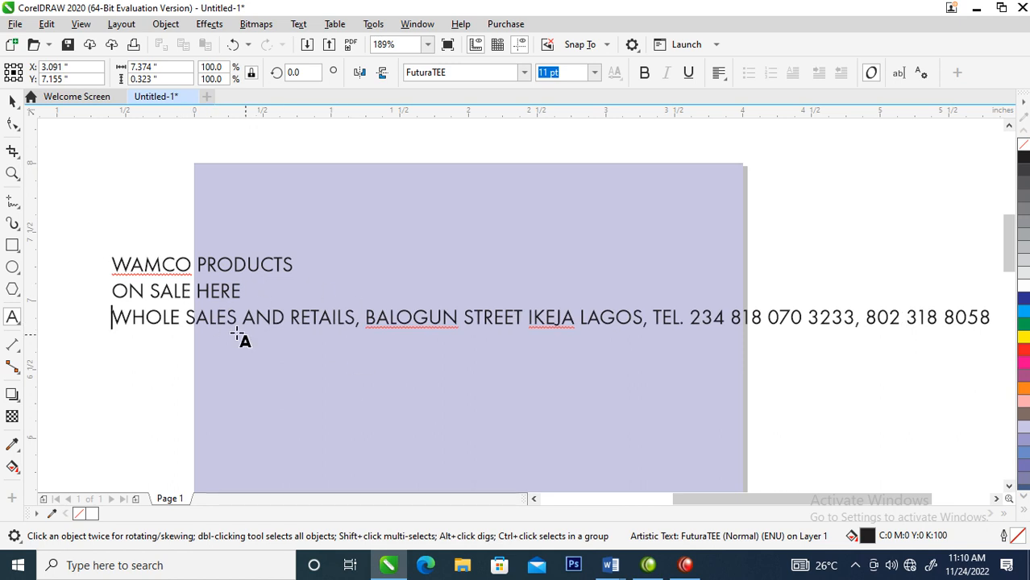
Separate "WAMCO PRODUCTS ON SALE HERE" from the advert text and place it as its own text object near the page's upper edge
drag(252, 291, 116, 261)
key(ctrl+c)
key(Delete)
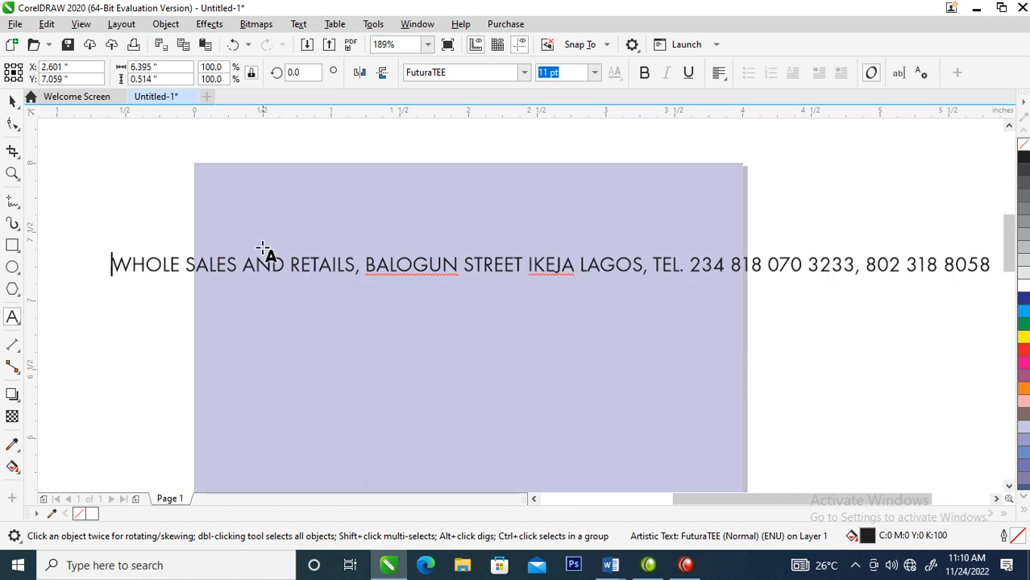
click(268, 206)
key(ctrl+v)
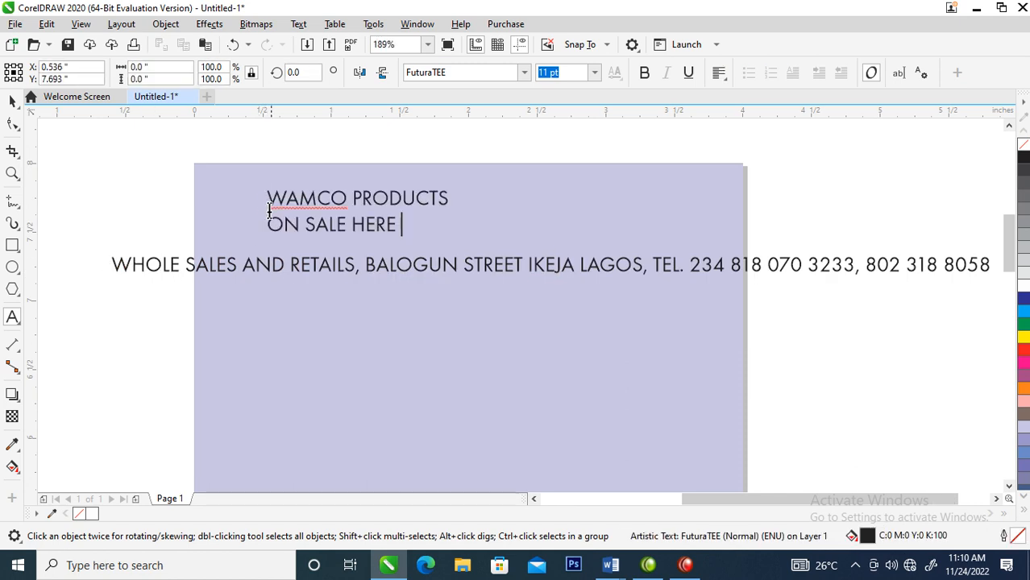
key(ctrl+space)
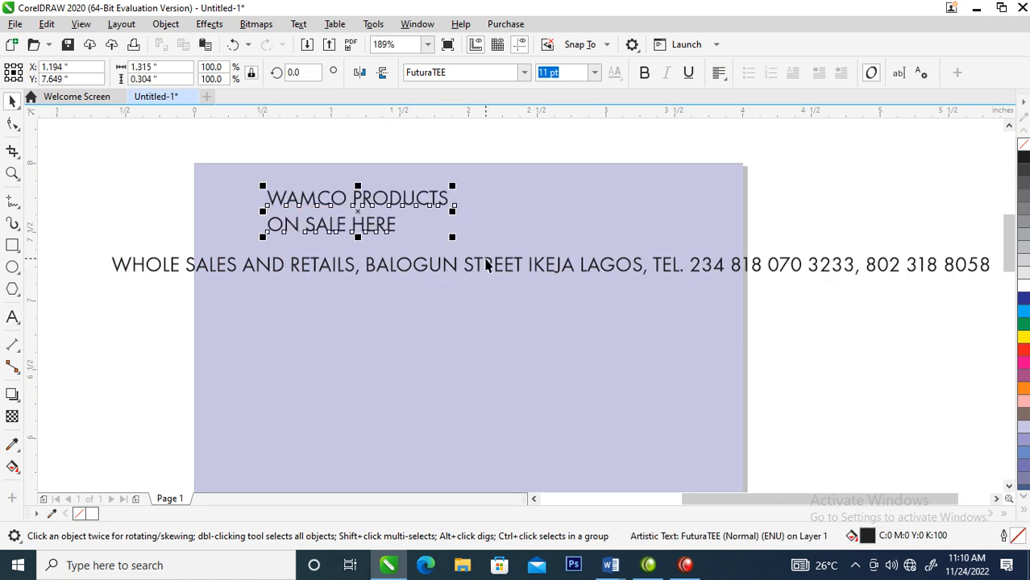
Break the remaining advert text into three lines: "WHOLE SALES AND RETAILS,", the street address and the telephone numbers
double_click(365, 267)
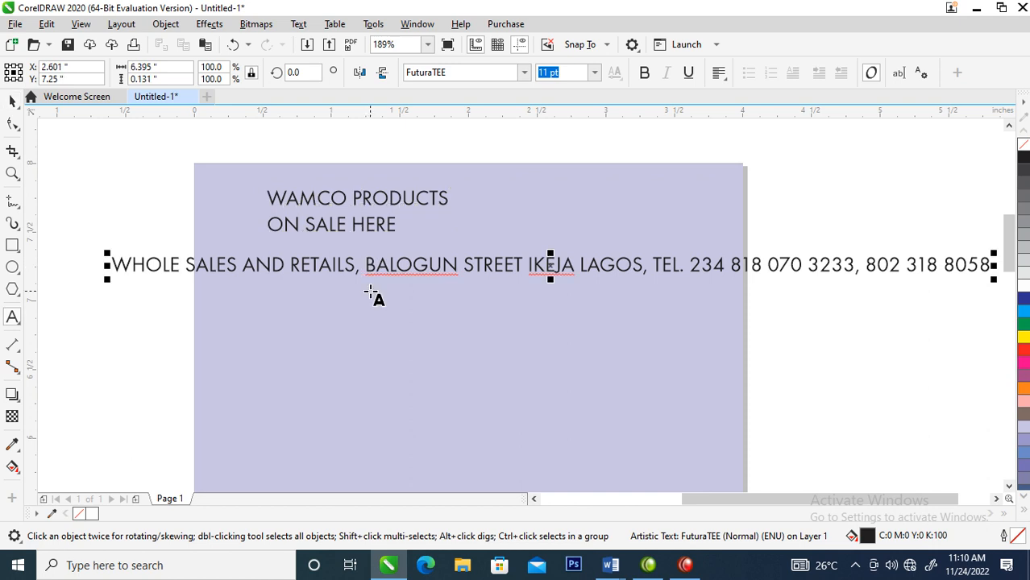
key(Return)
click(398, 288)
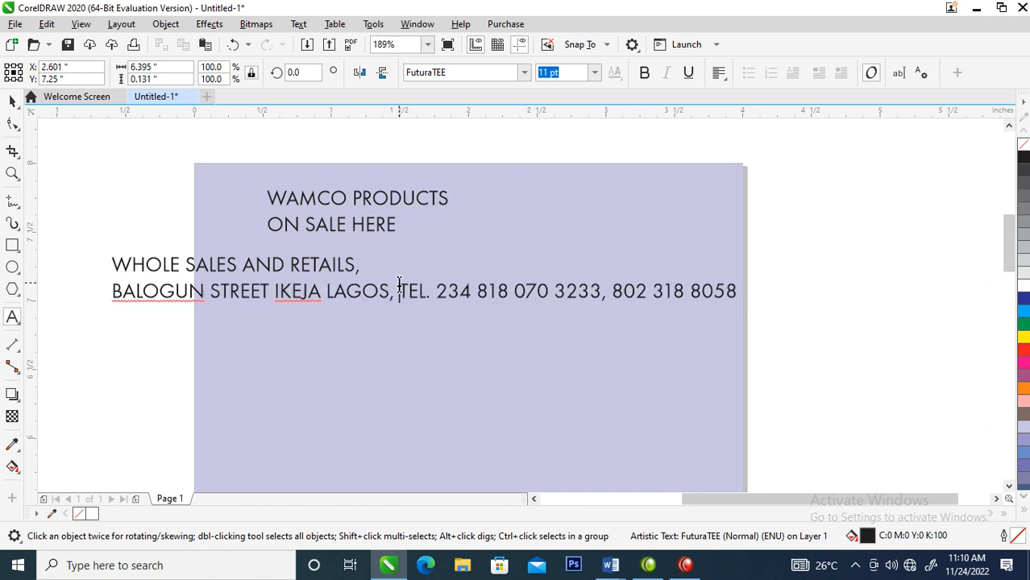
key(Return)
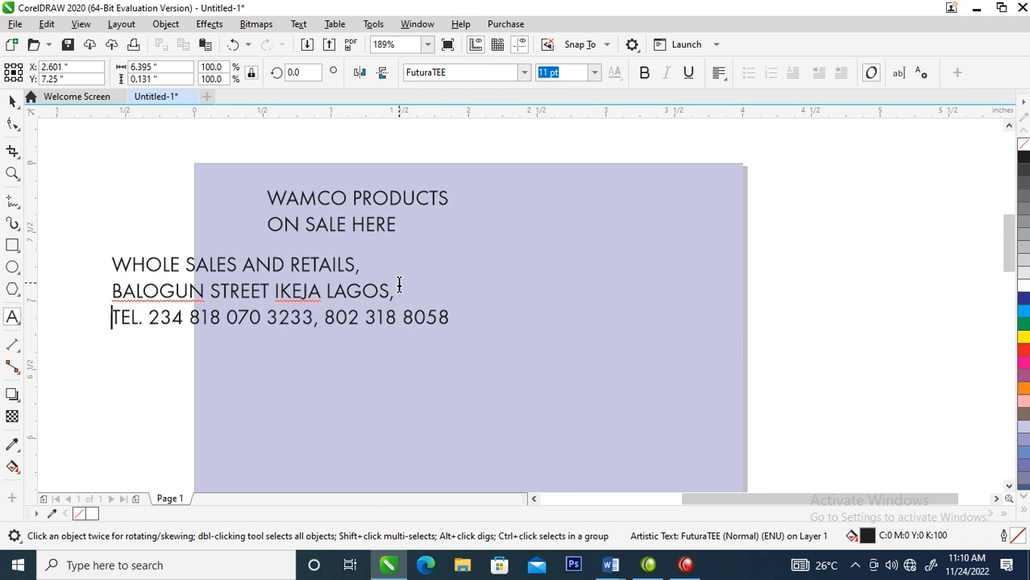
key(ctrl+space)
Move the three-line contact text inside the page, below the heading, at about X 1.93 and Y 5.75 inches
drag(332, 264, 517, 304)
scroll(515, 301, down, 1)
key(F2)
drag(274, 230, 709, 433)
drag(530, 249, 528, 385)
key(F4)
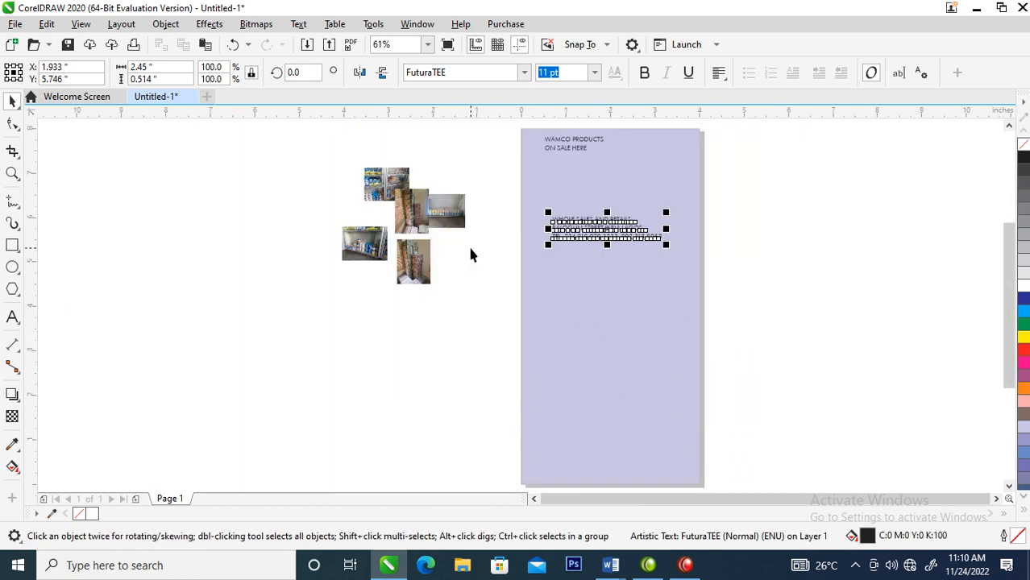
Duplicate the background rectangle as a band about 1.475 inches high along the page's upper edge and fill it with blue C100 M100 Y0 K0
scroll(567, 294, down, 1)
drag(428, 138, 756, 366)
key(space)
click(514, 302)
drag(536, 461, 542, 323)
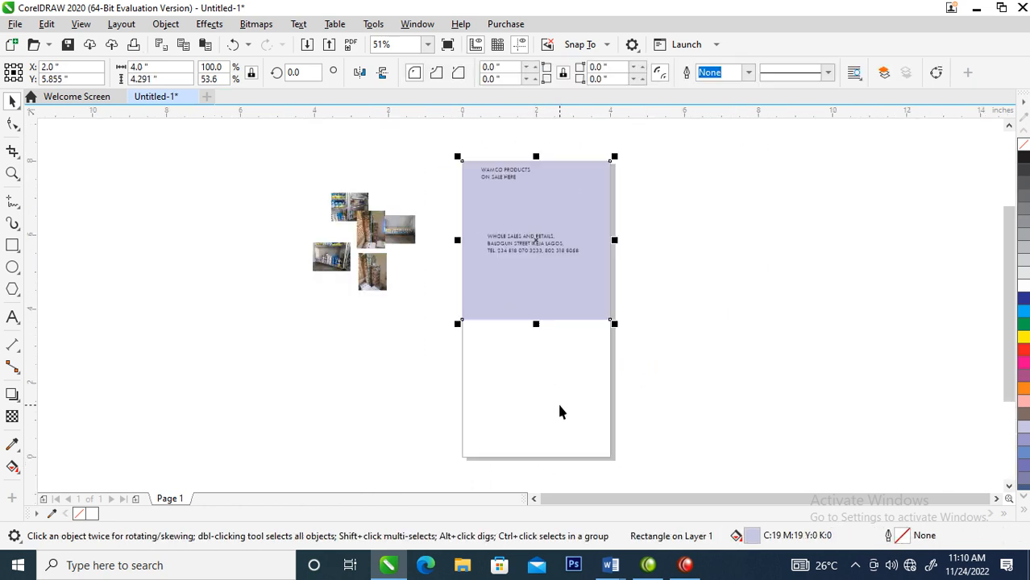
key(ctrl+z)
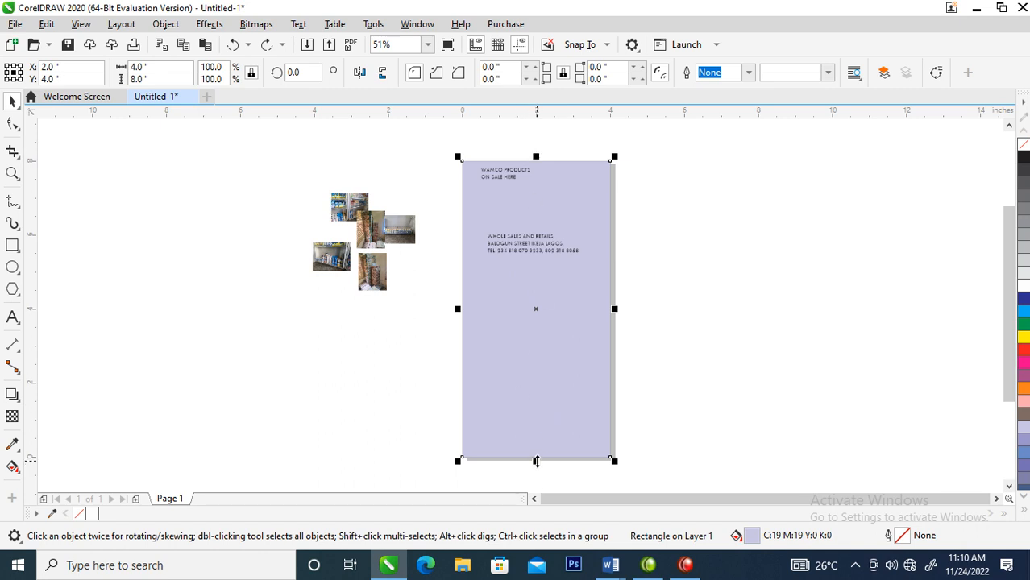
drag(536, 461, 544, 220)
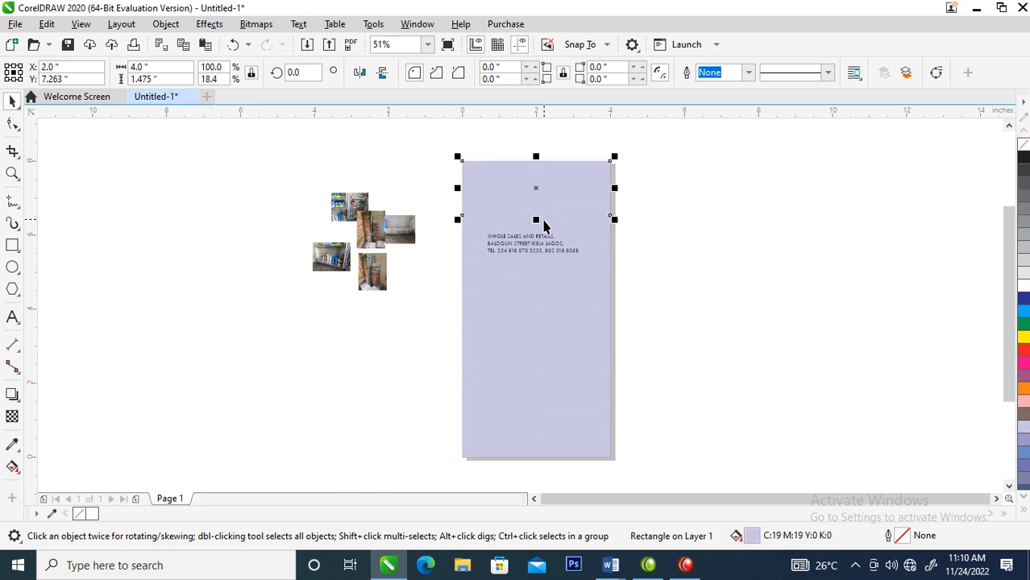
click(1024, 299)
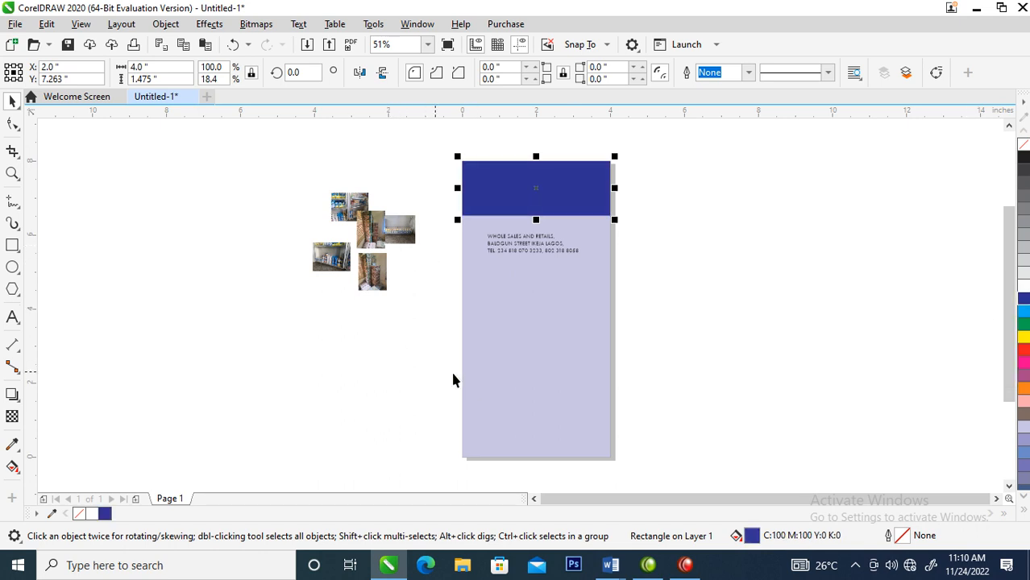
Change the band's uniform fill to dark navy C96 M87 Y15 K64
double_click(750, 538)
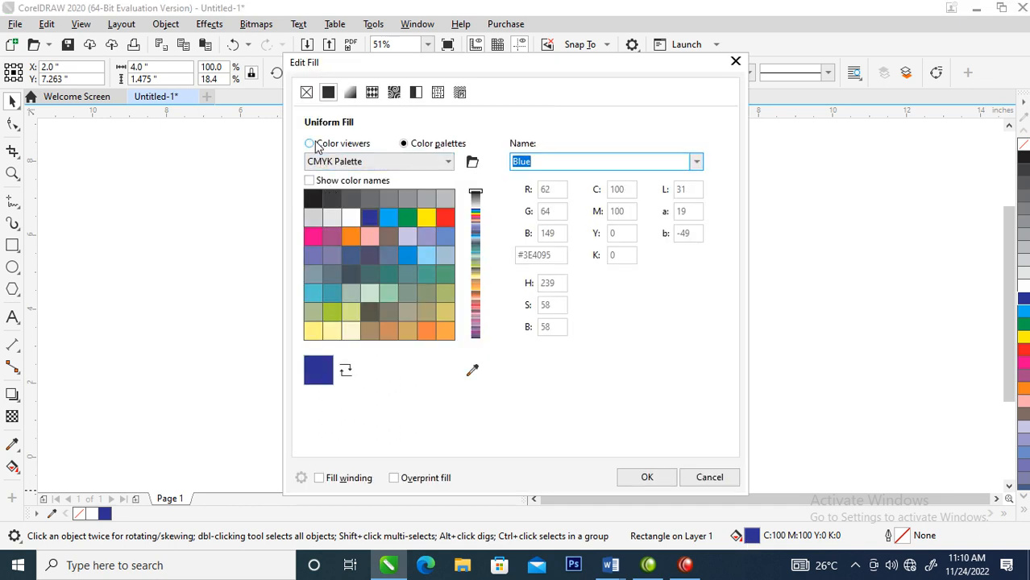
click(311, 144)
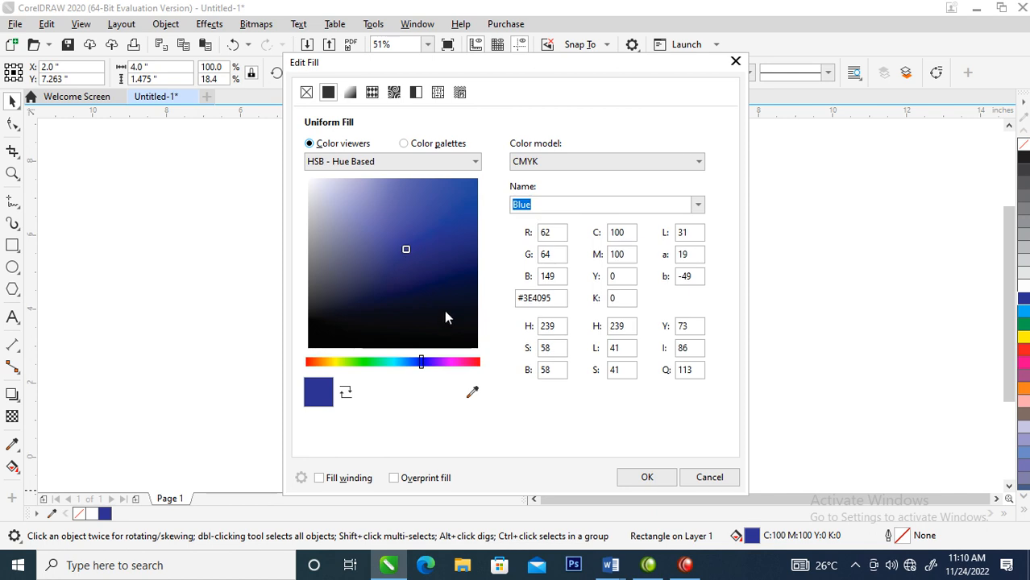
click(458, 278)
click(467, 277)
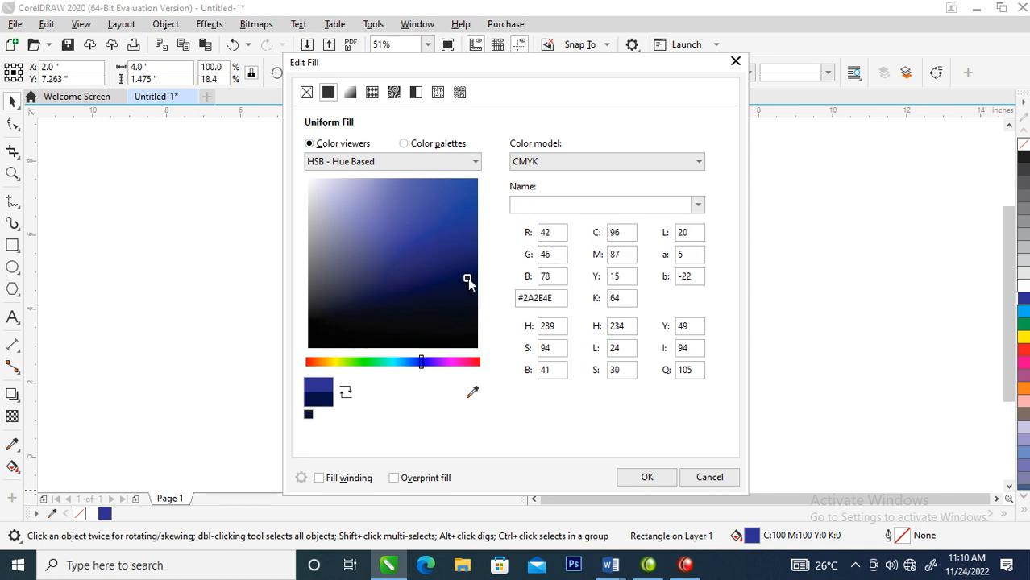
click(645, 478)
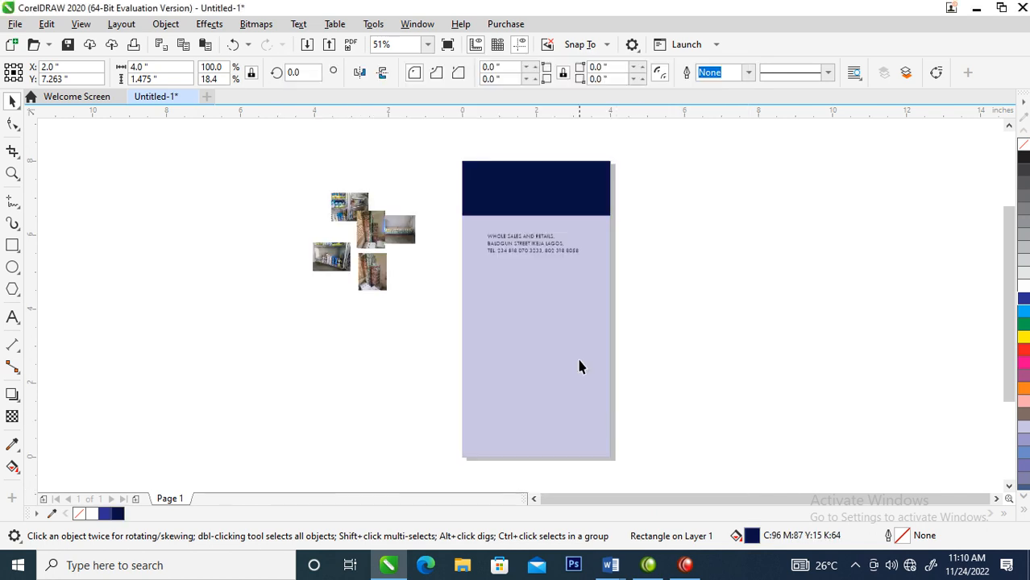
Fill the heading text in the band white and make it bold at about 24 pt
key(z)
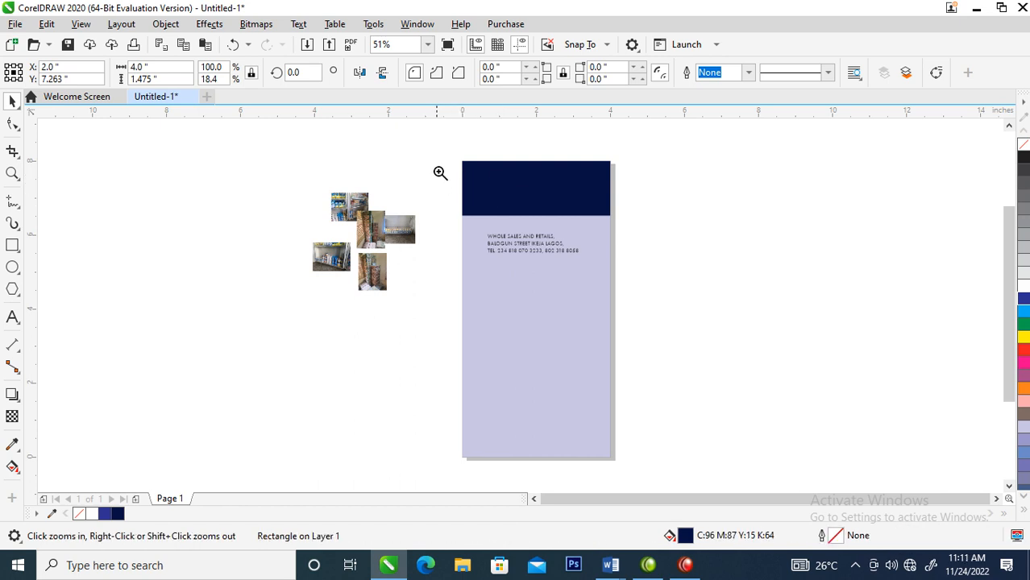
drag(395, 139, 676, 306)
key(space)
click(480, 198)
drag(350, 178, 535, 262)
drag(639, 348, 449, 260)
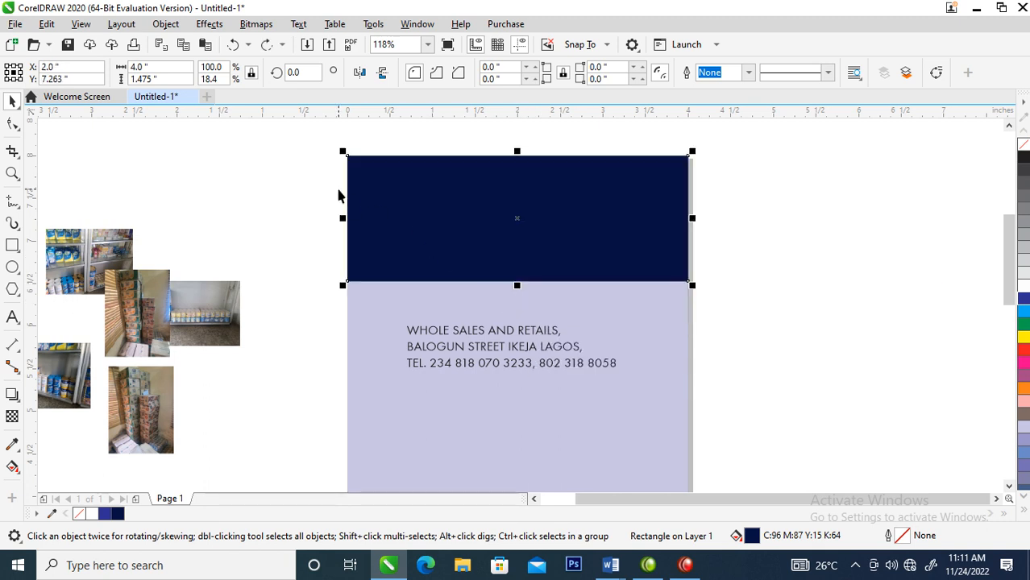
drag(296, 139, 607, 284)
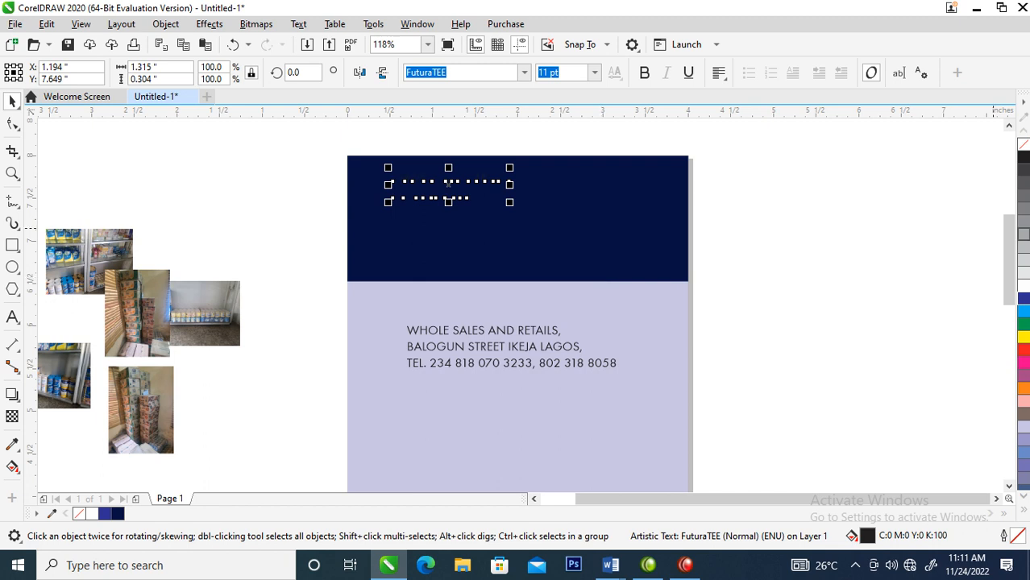
click(1022, 282)
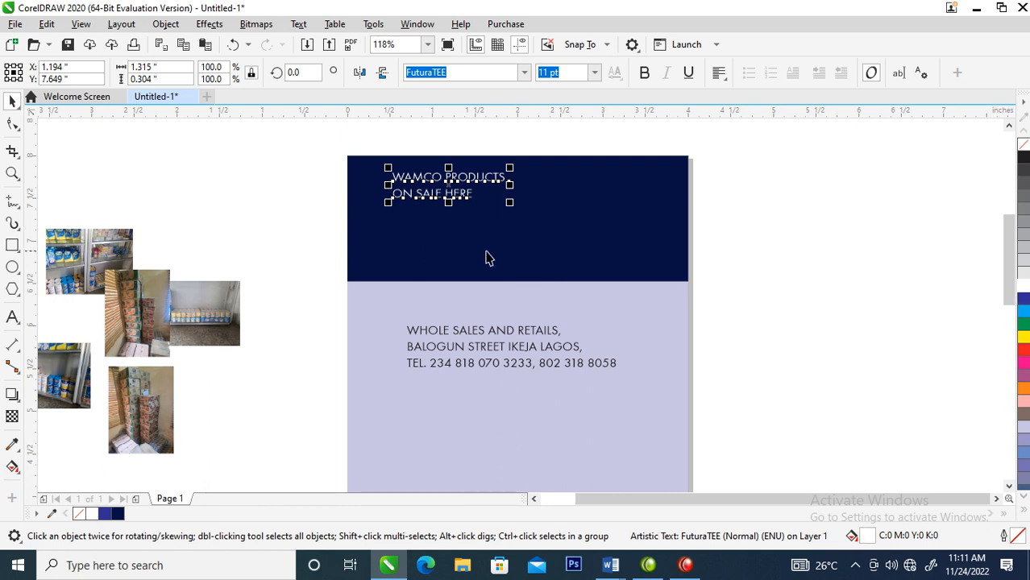
click(645, 73)
drag(517, 203, 662, 292)
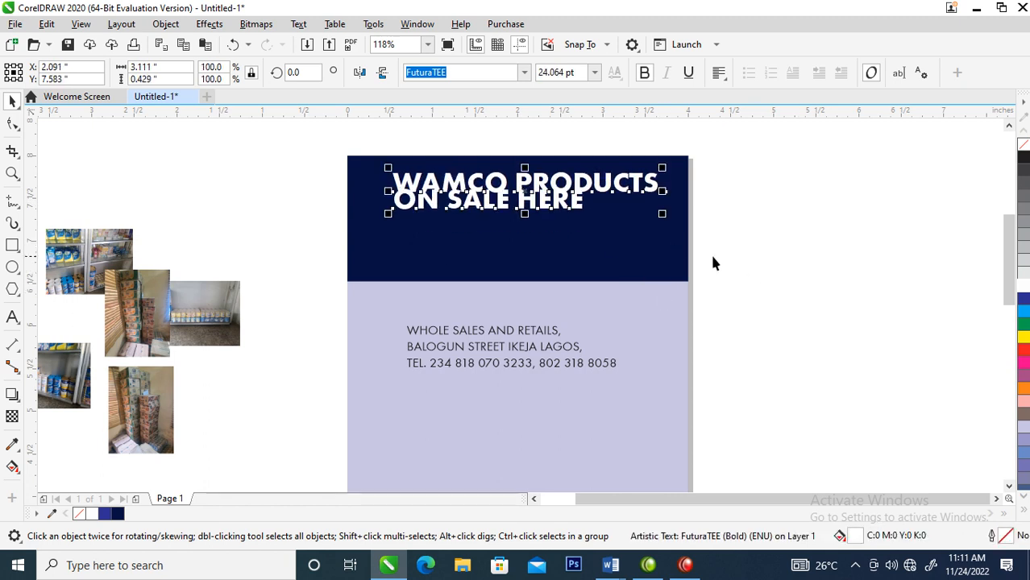
Tighten the letter spacing of the two-line heading slightly
click(11, 123)
drag(664, 213, 649, 215)
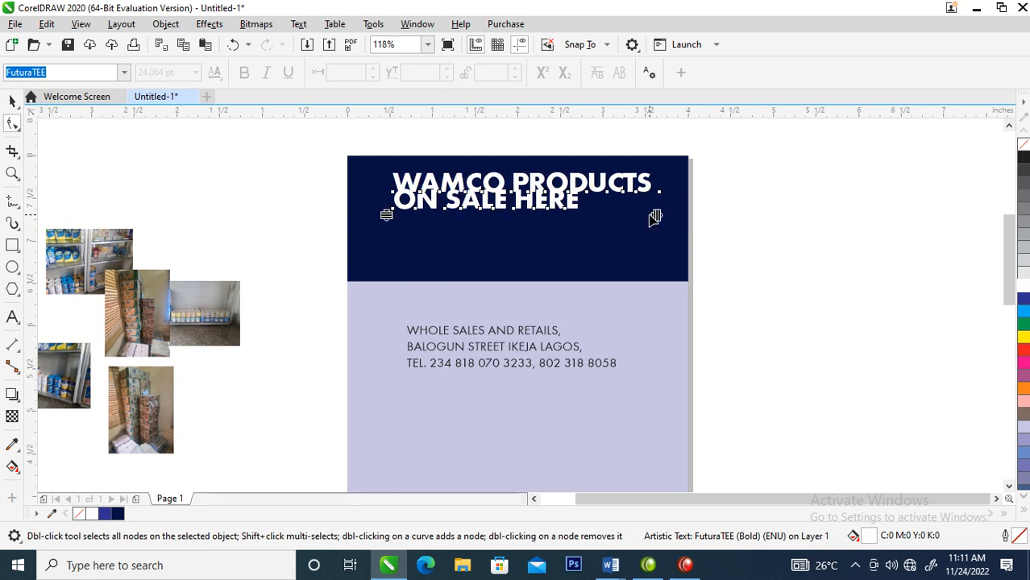
key(space)
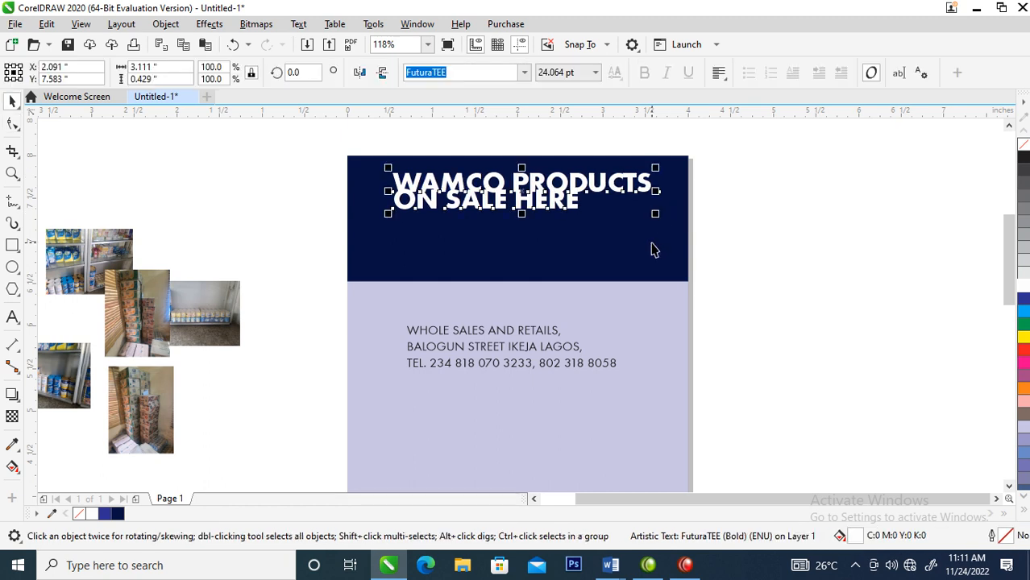
Break the heading into three separate text objects, "WAMCO", "PRODUCTS" and "ON SALE HERE", stacked down the band
drag(572, 203, 590, 259)
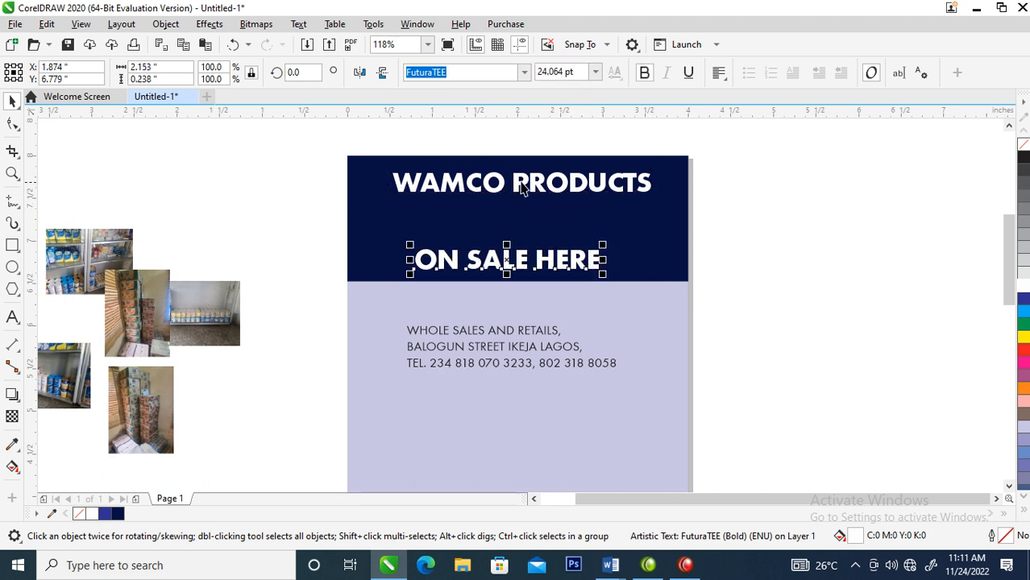
double_click(519, 185)
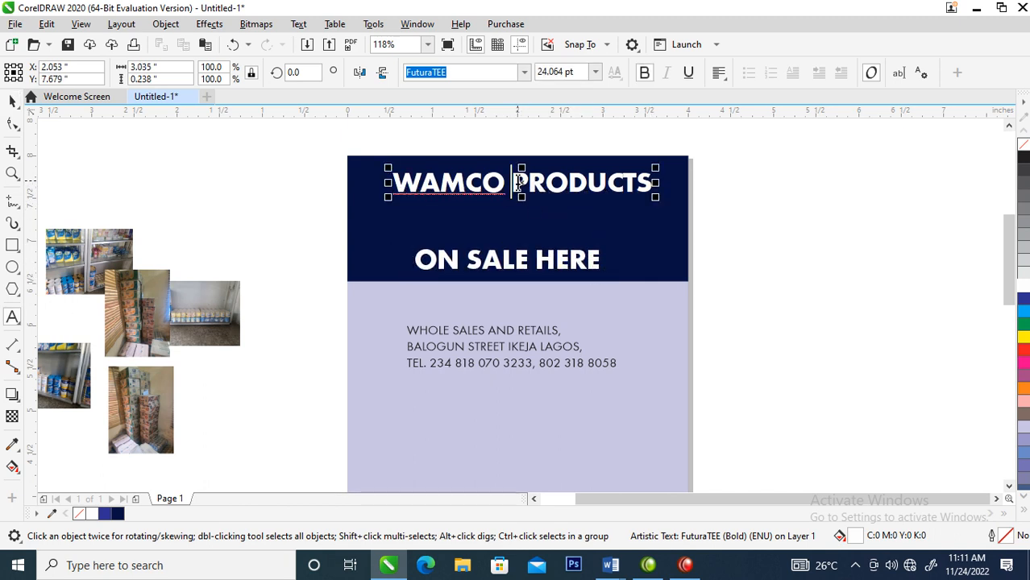
key(Return)
key(ctrl+space)
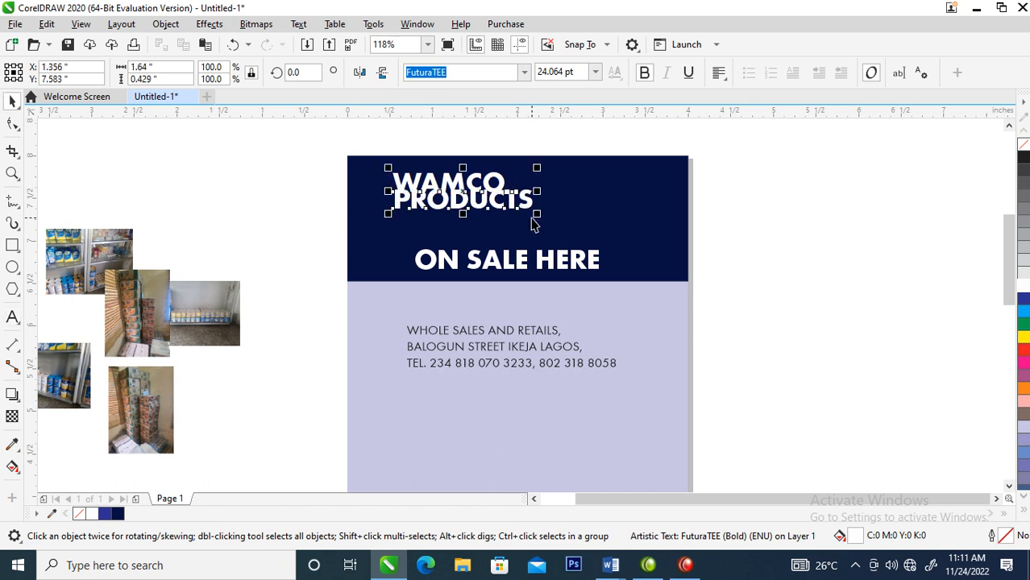
drag(534, 200, 541, 233)
key(ctrl+k)
Enlarge "WAMCO" to about 53 pt and move "PRODUCTS" down clear of it
drag(510, 194, 646, 154)
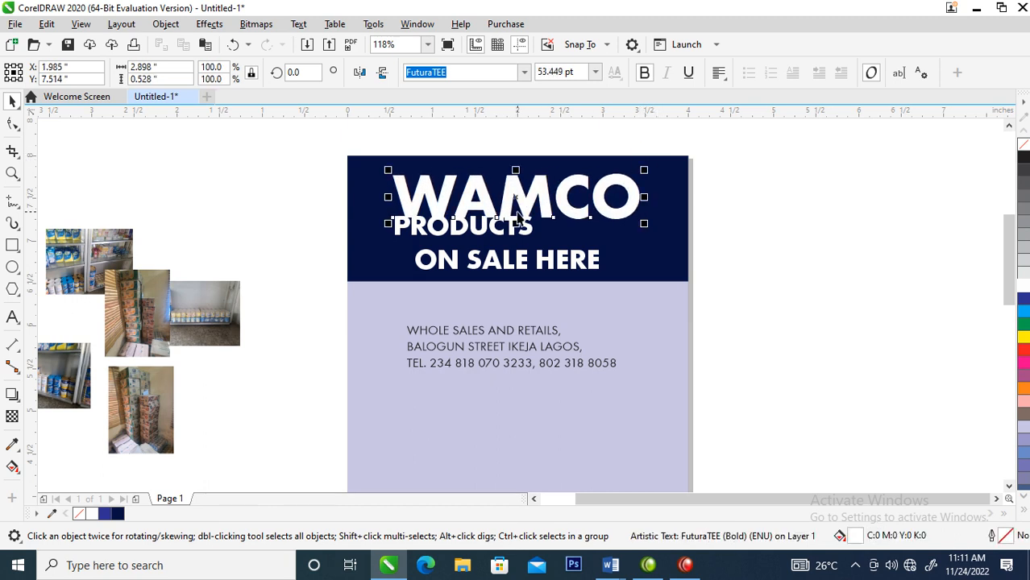
click(528, 232)
drag(533, 225, 543, 237)
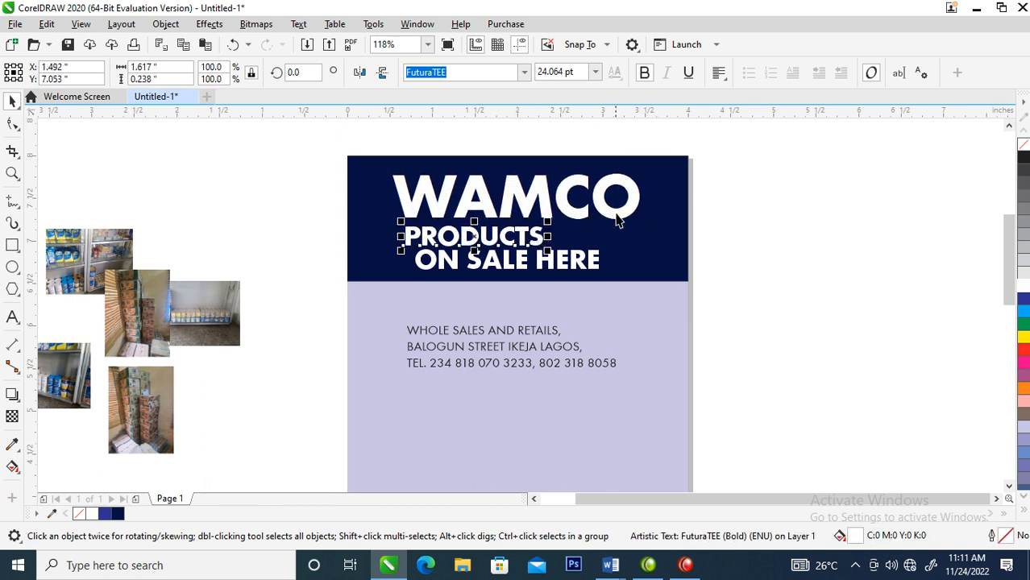
Fill "WAMCO" with yellow C0 M0 Y100 K0 and tighten its letter spacing so the characters nearly touch
click(580, 219)
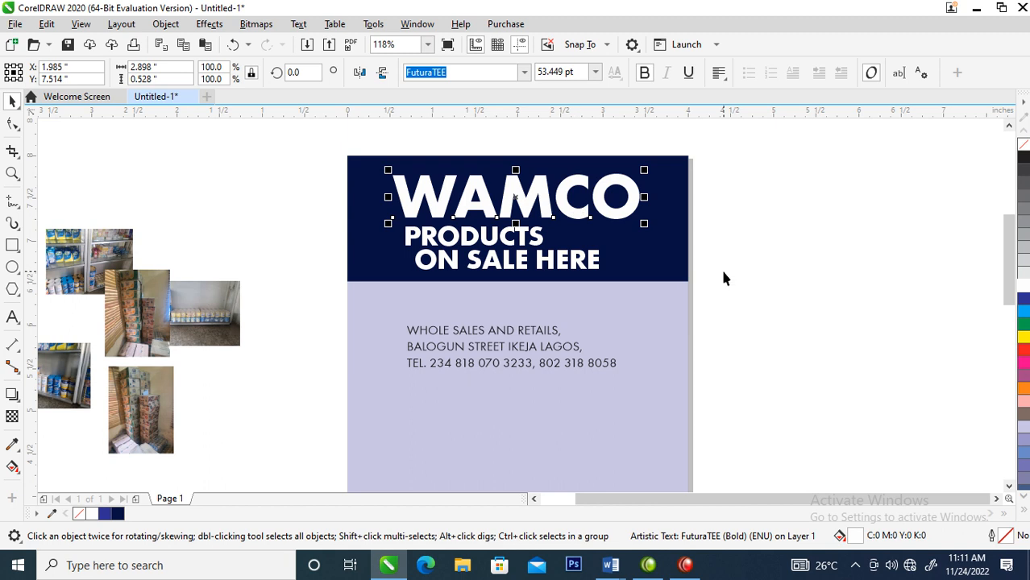
click(1022, 337)
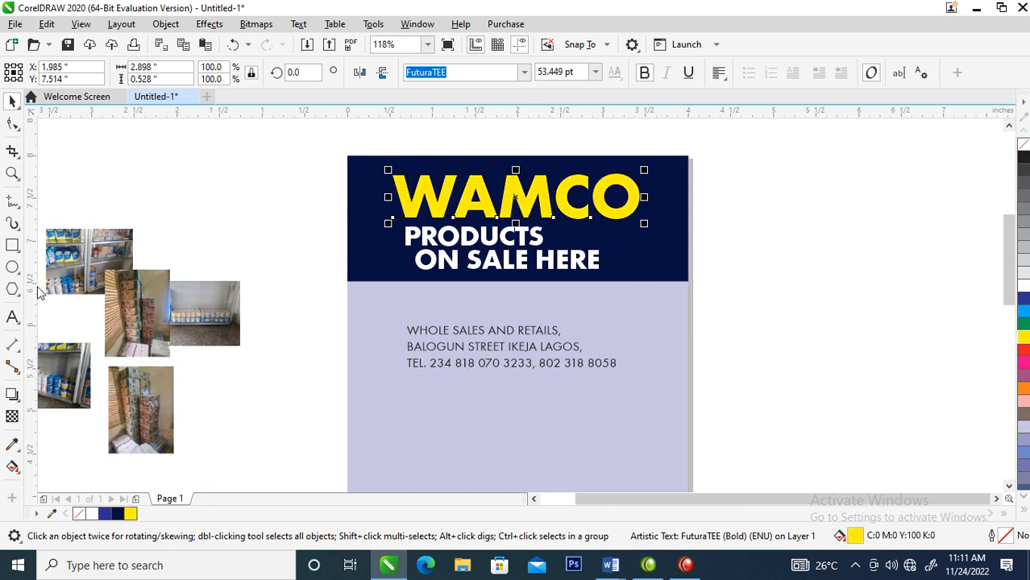
click(12, 123)
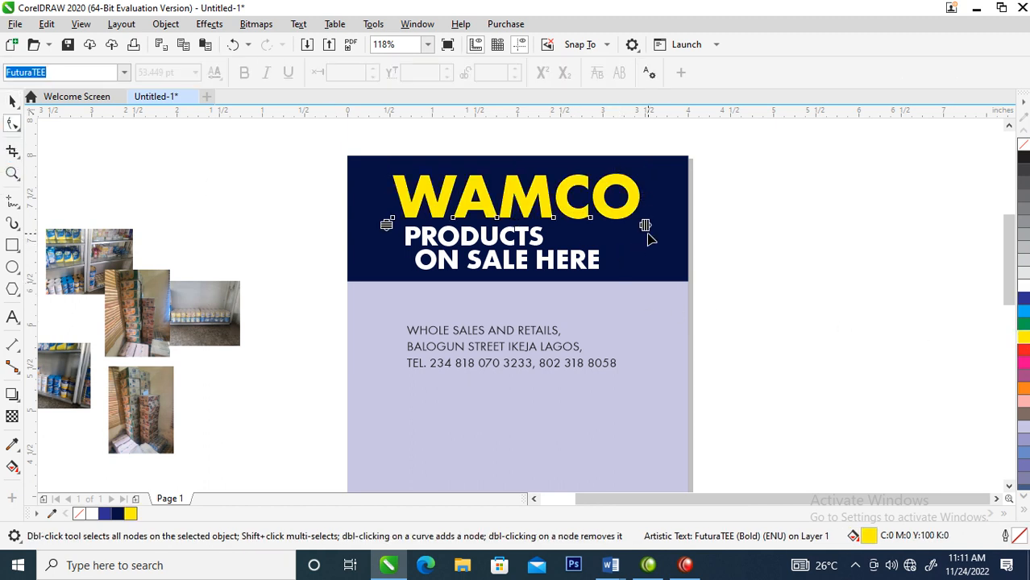
drag(646, 227, 617, 225)
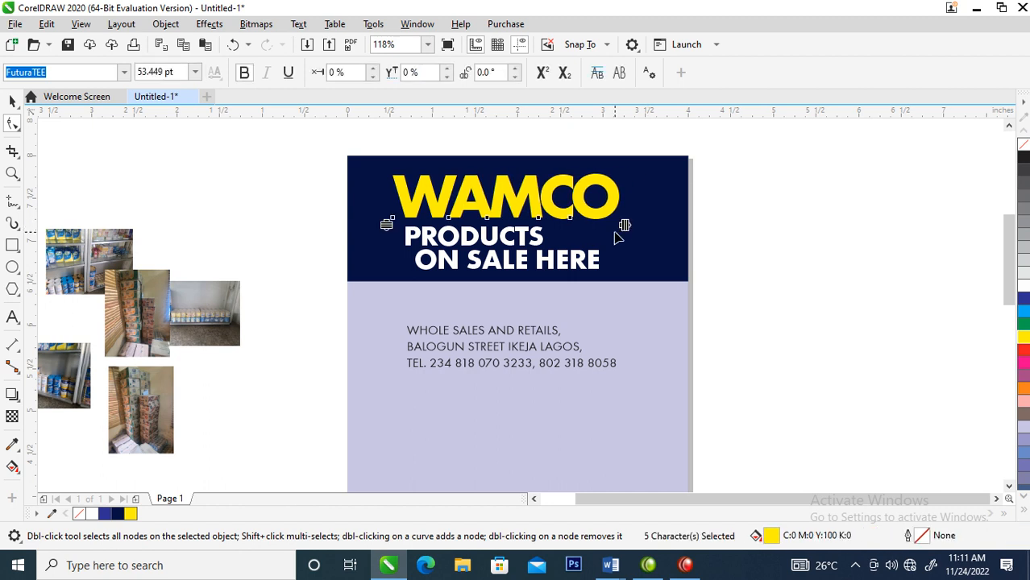
key(space)
Move "ON SALE HERE" down to the band's lower edge and centre "PRODUCTS" horizontally beneath "WAMCO"
drag(537, 244, 549, 282)
drag(535, 241, 568, 243)
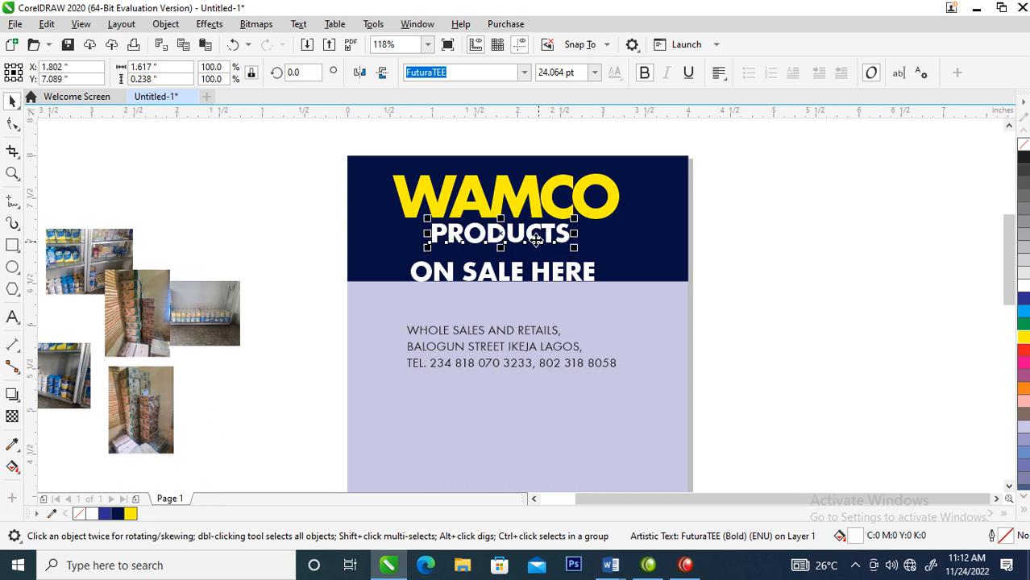
shift+click(552, 206)
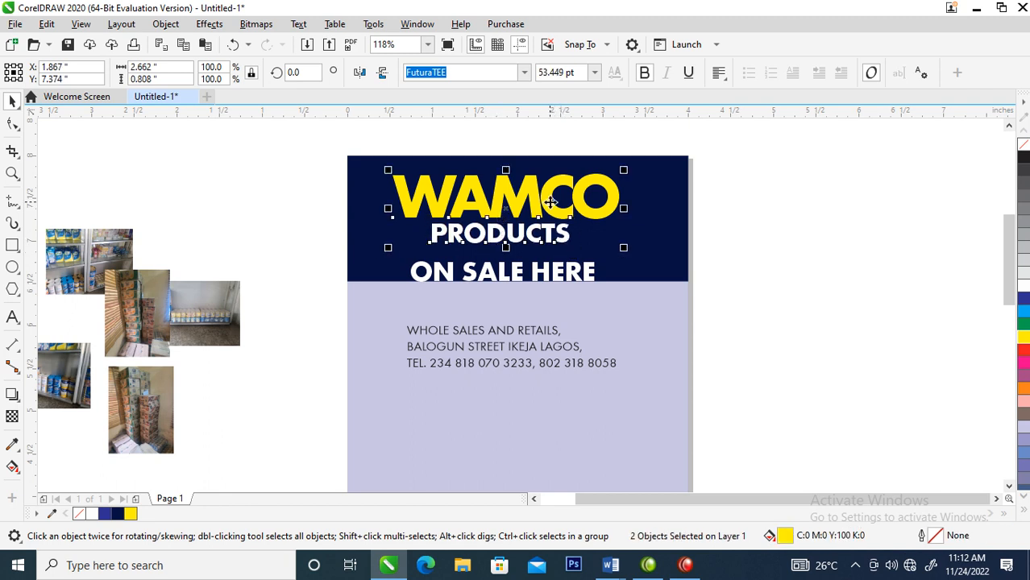
key(c)
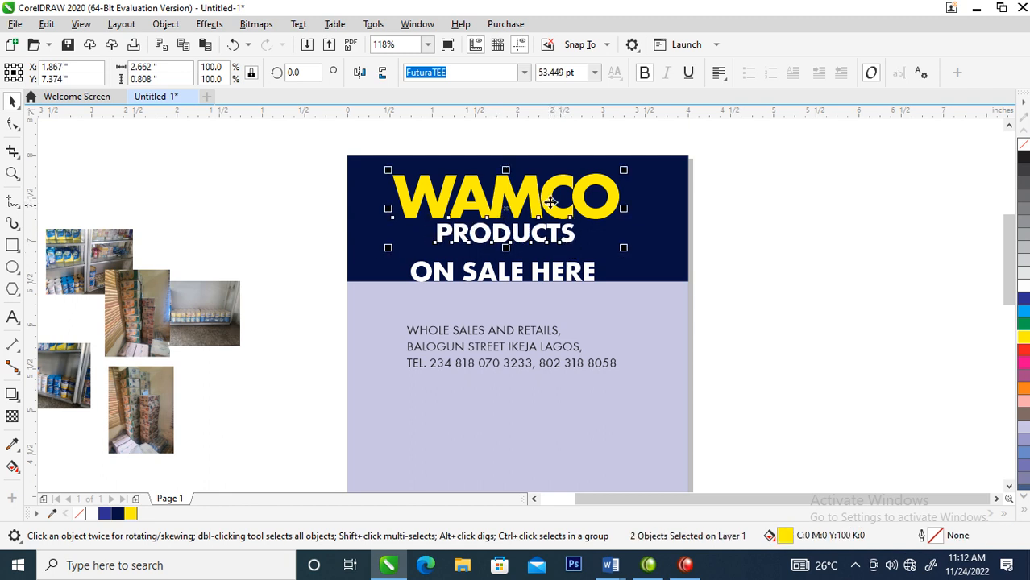
click(700, 193)
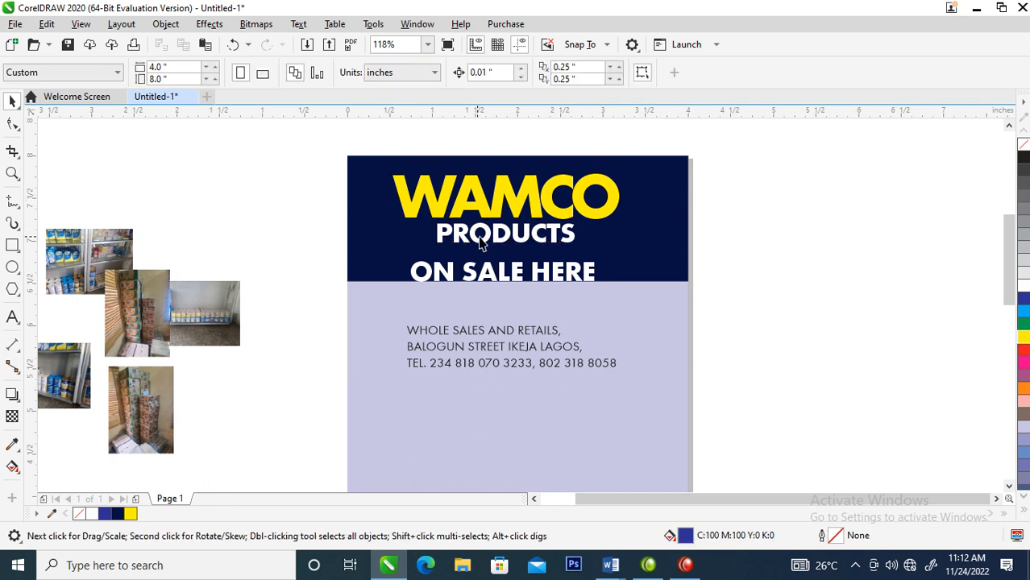
Draw a rectangle about 0.10 x 0.11 inch beside "PRODUCTS", below the W, and fill it white
key(z)
drag(326, 152, 683, 290)
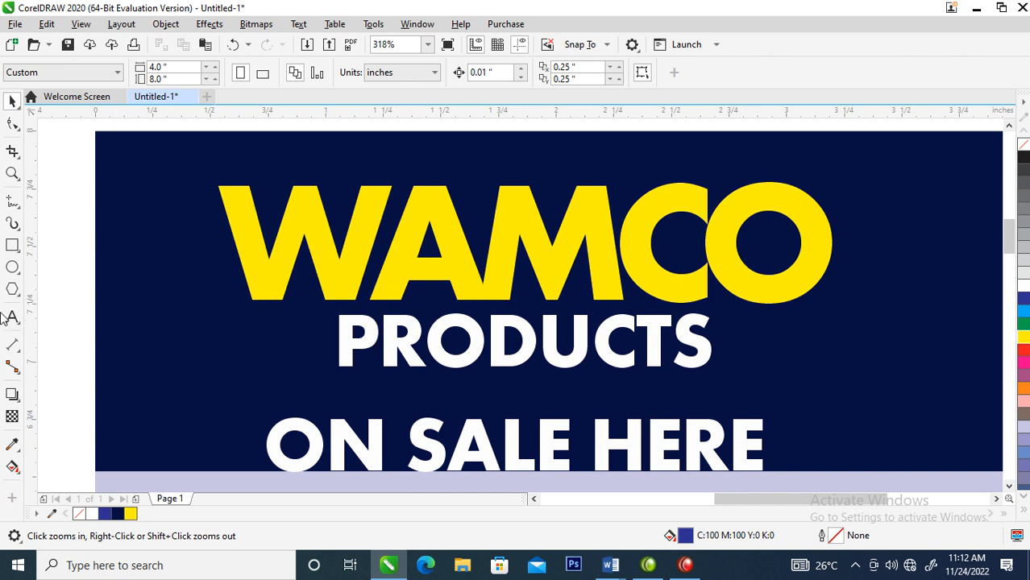
click(12, 248)
drag(257, 310, 282, 337)
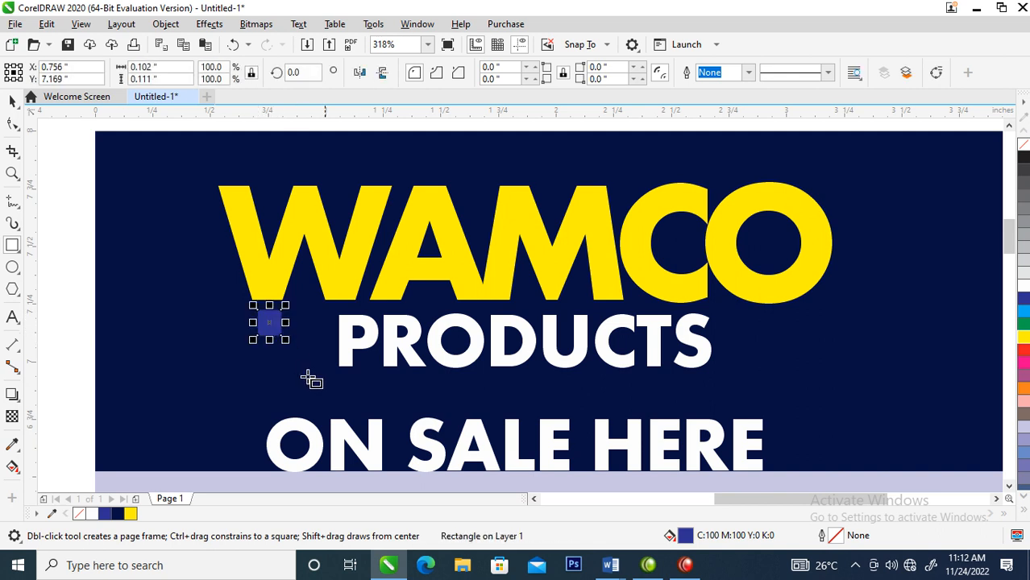
click(1023, 283)
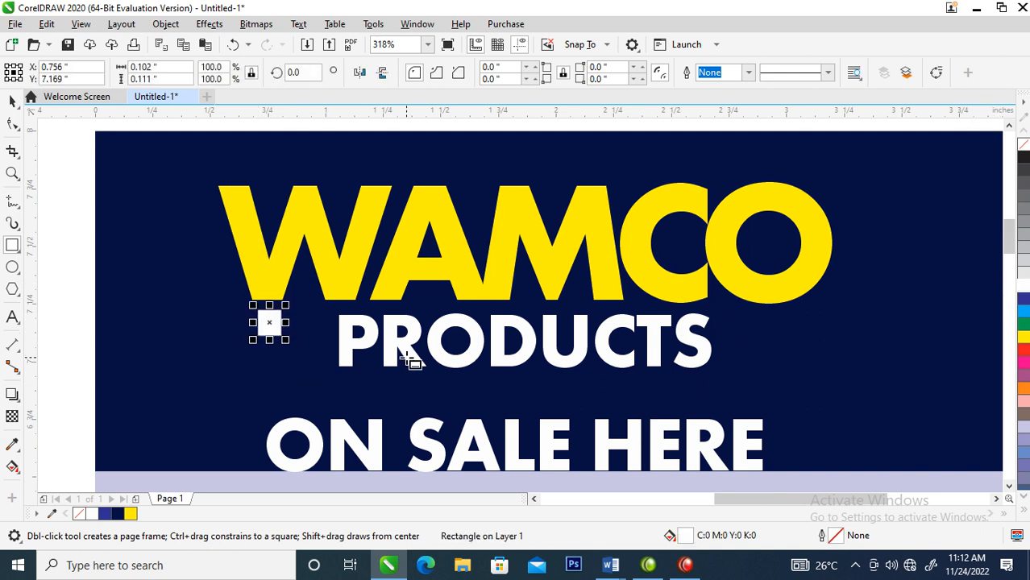
Skew the small white rectangle horizontally into a parallelogram about 0.18 inch wide
key(space)
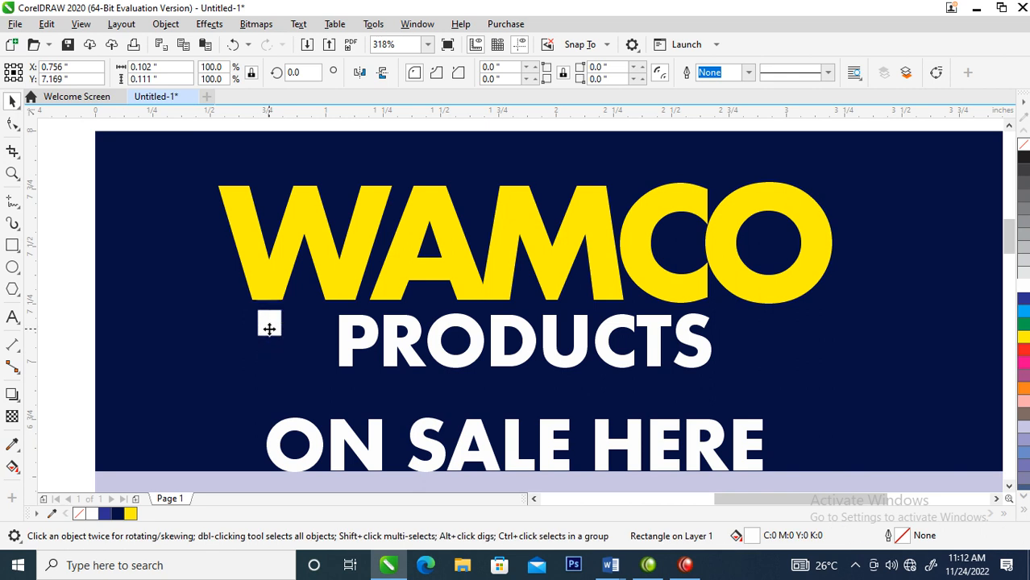
click(269, 326)
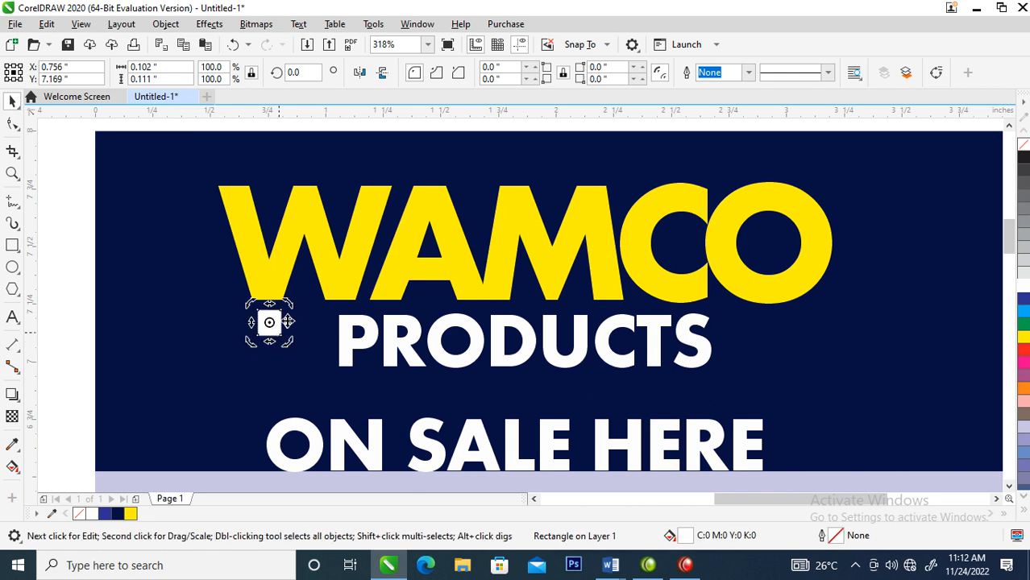
drag(272, 341, 290, 352)
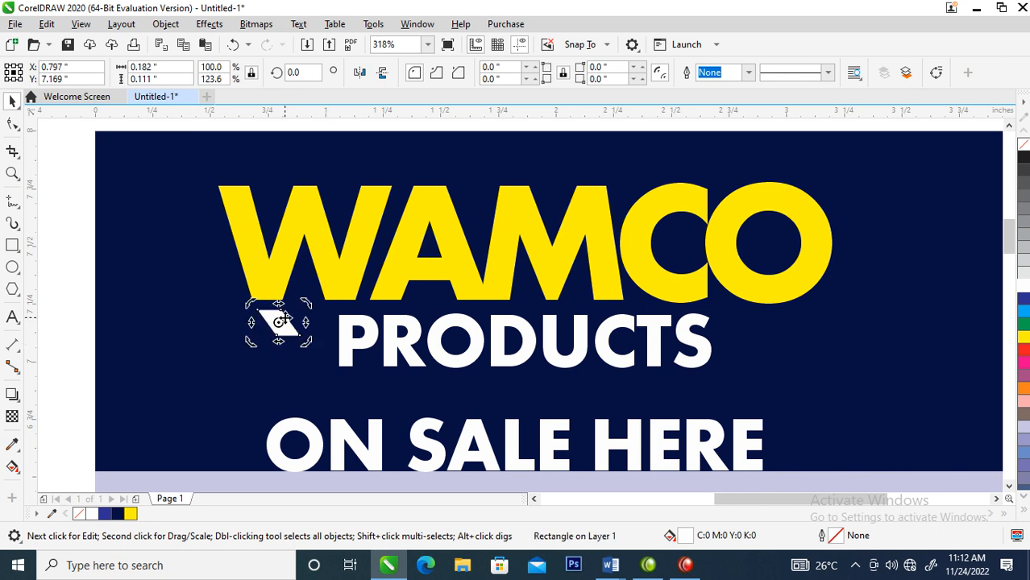
click(278, 319)
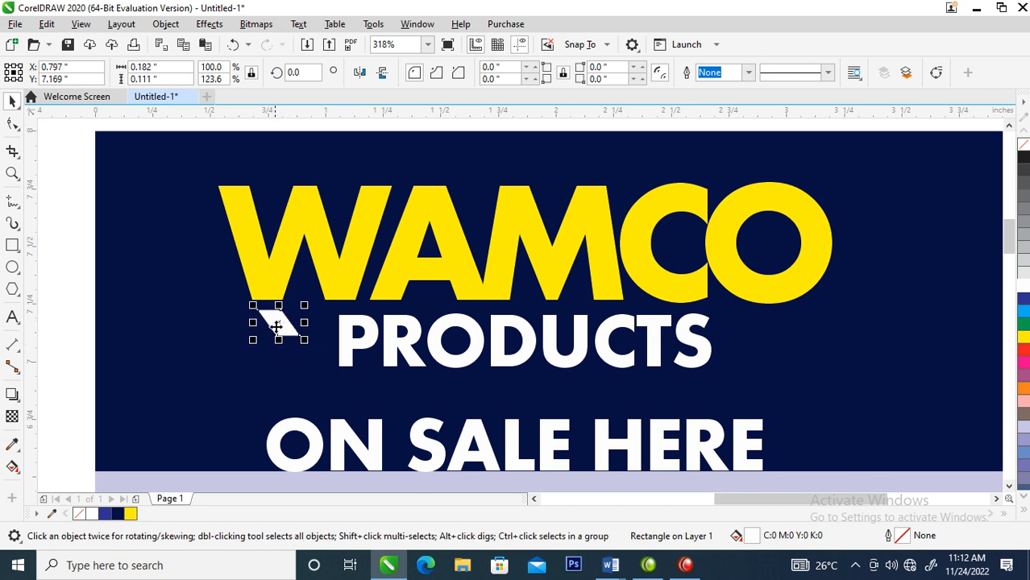
Mirror a copy of the parallelogram directly below it and weld both into one right-pointing chevron
drag(276, 303, 275, 354)
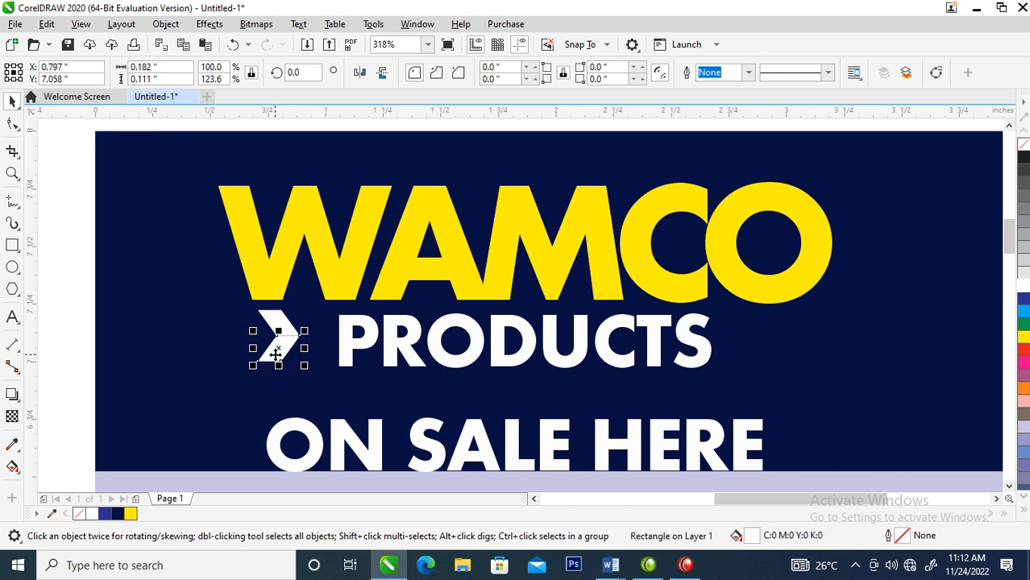
shift+click(279, 319)
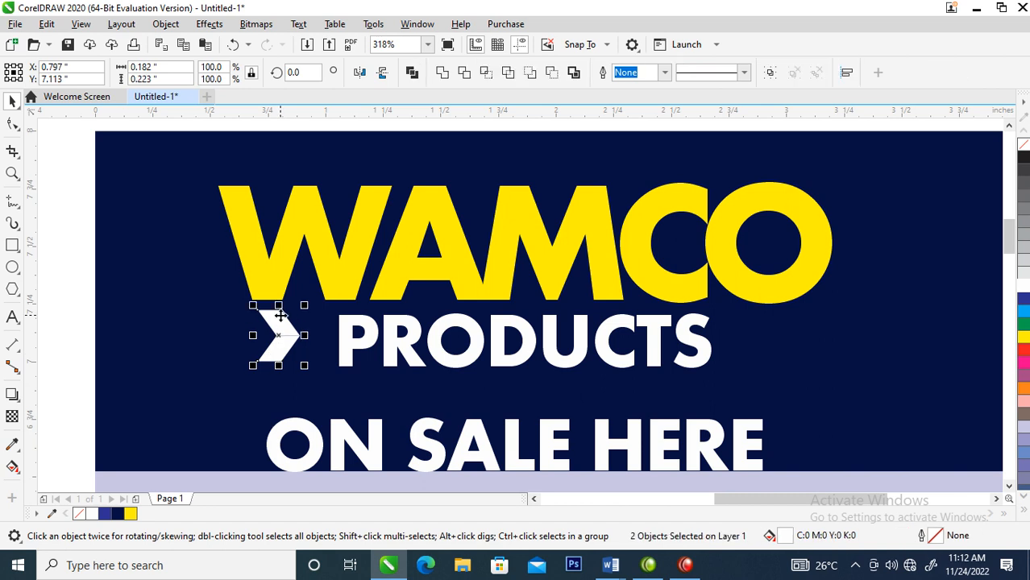
click(442, 73)
Position the chevron before "PRODUCTS" with a duplicate just right of it, and select both chevrons
drag(284, 339, 317, 348)
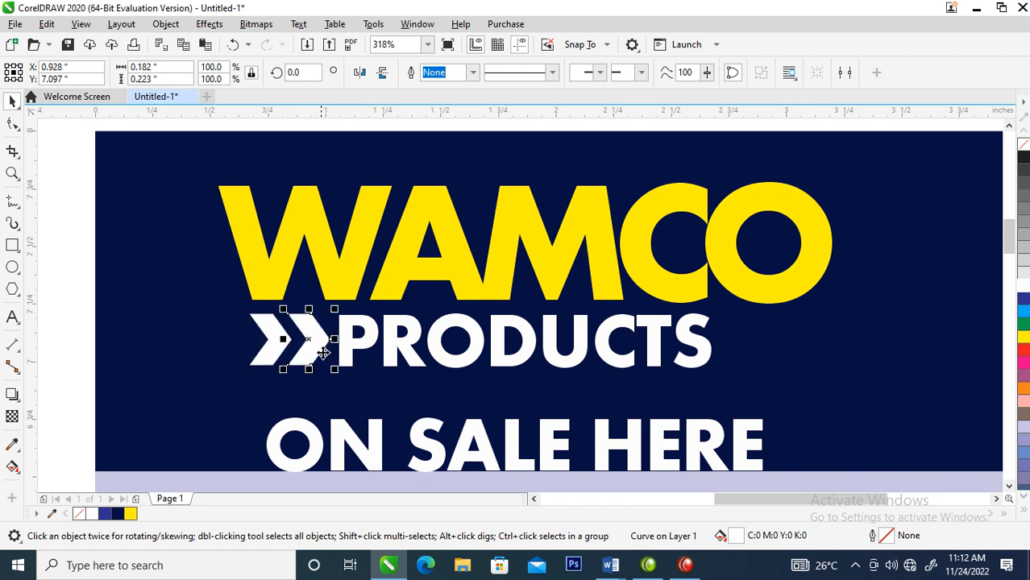
shift+click(271, 339)
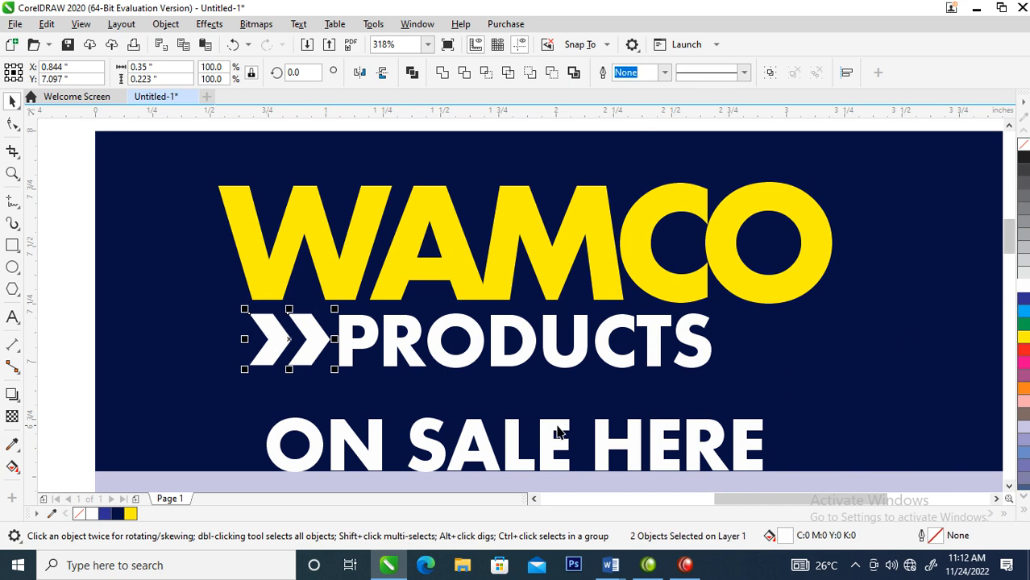
Group the two chevrons, mirror a copy to the other side of "PRODUCTS", and move the original pair slightly away from the word
key(ctrl+g)
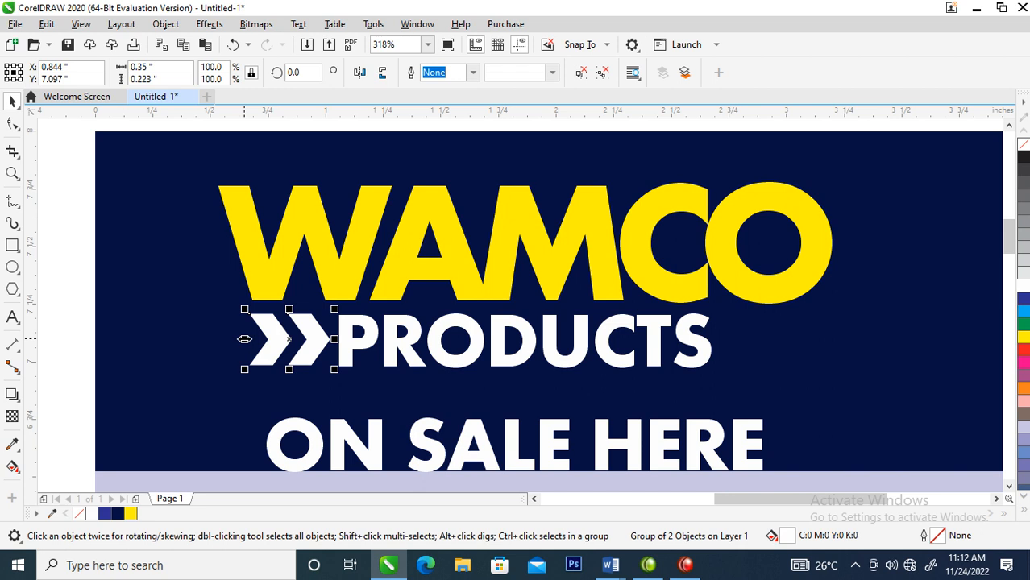
drag(244, 339, 748, 361)
drag(324, 342, 303, 344)
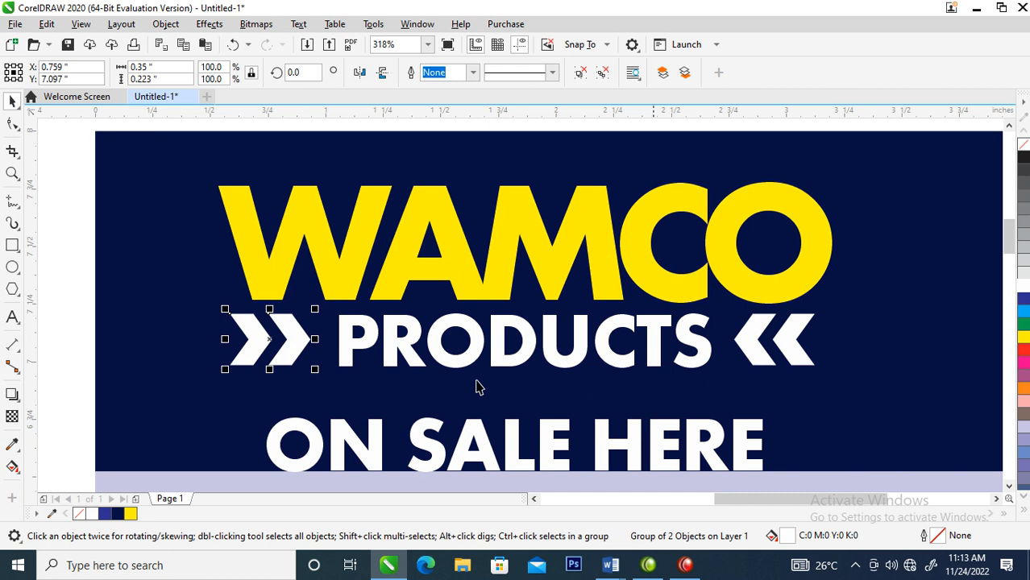
Group the chevron pairs on both sides of "PRODUCTS" and centre the group horizontally under "WAMCO"
shift+click(799, 342)
key(ctrl+g)
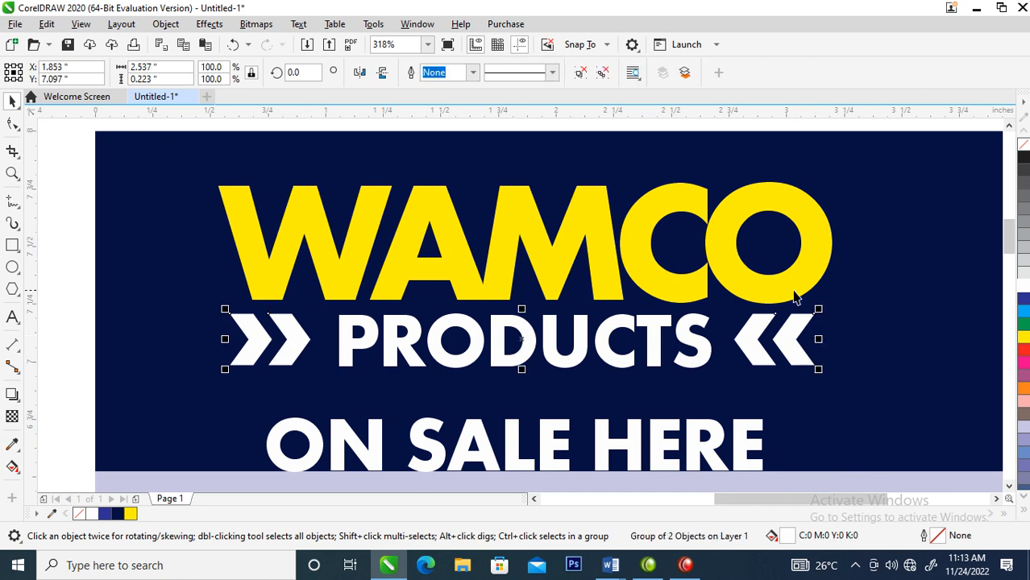
shift+click(796, 290)
key(c)
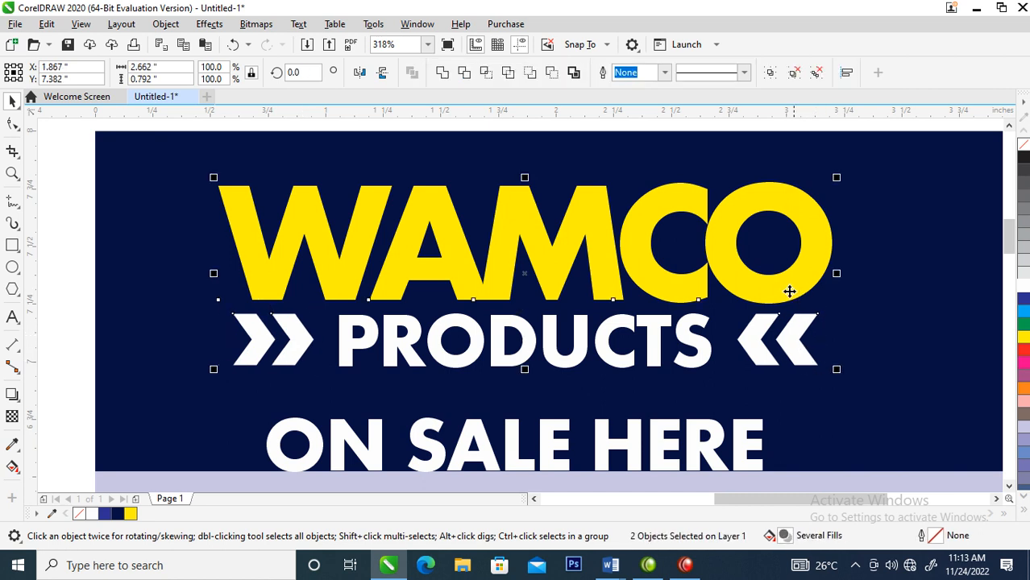
Widen the letter spacing of "PRODUCTS" to fill the gap between the chevrons and centre it horizontally under "WAMCO"
click(697, 342)
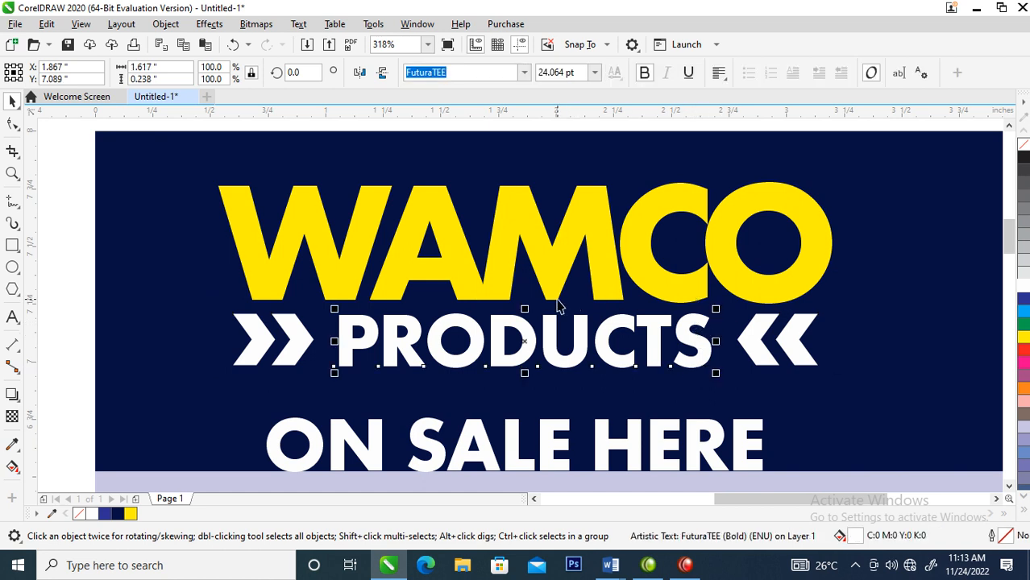
click(12, 123)
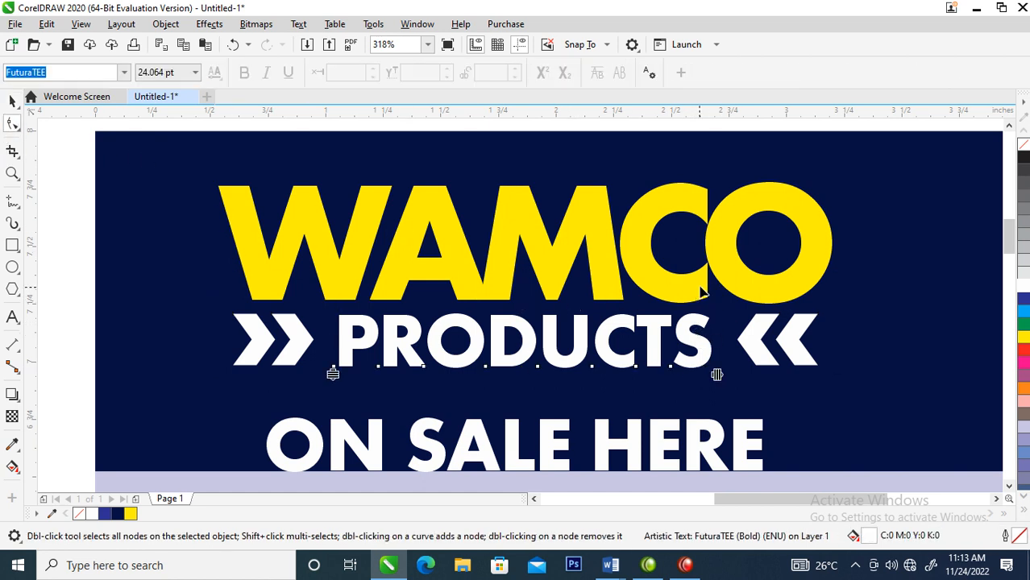
drag(720, 373, 750, 373)
key(space)
shift+click(766, 298)
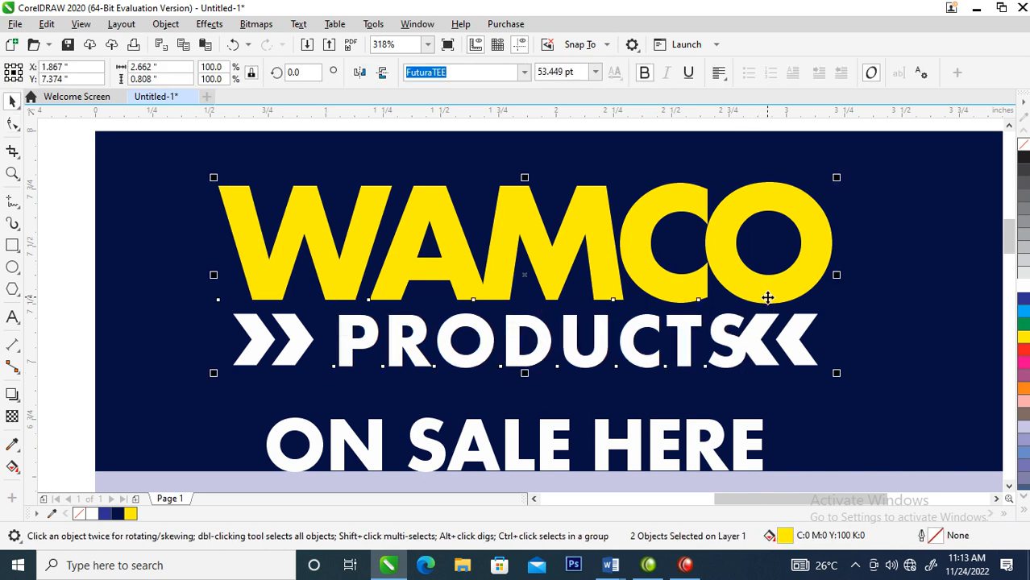
key(c)
Fill the grouped chevrons on both sides of "PRODUCTS" with yellow
scroll(766, 299, down, 3)
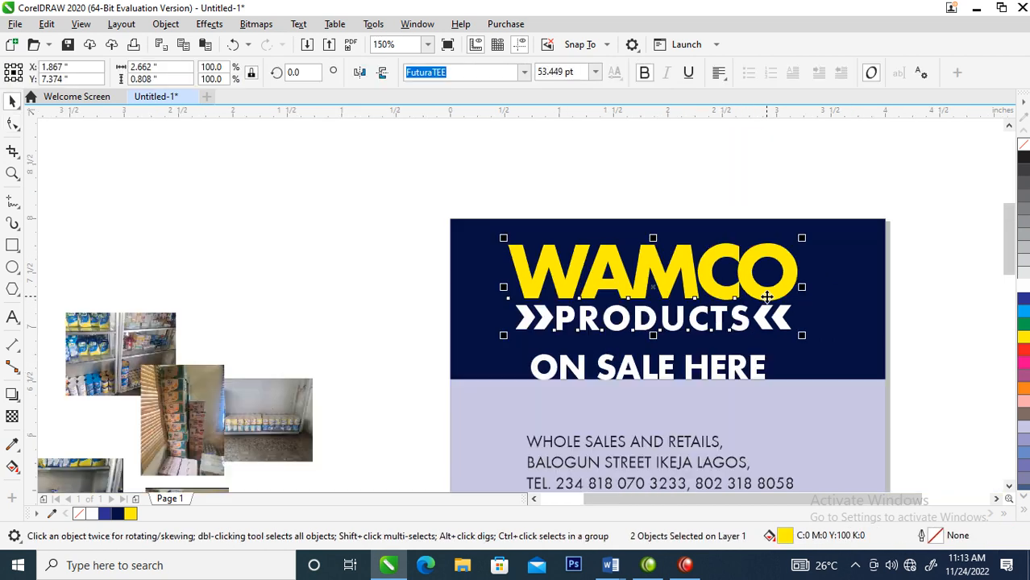
key(z)
drag(420, 195, 951, 427)
key(Escape)
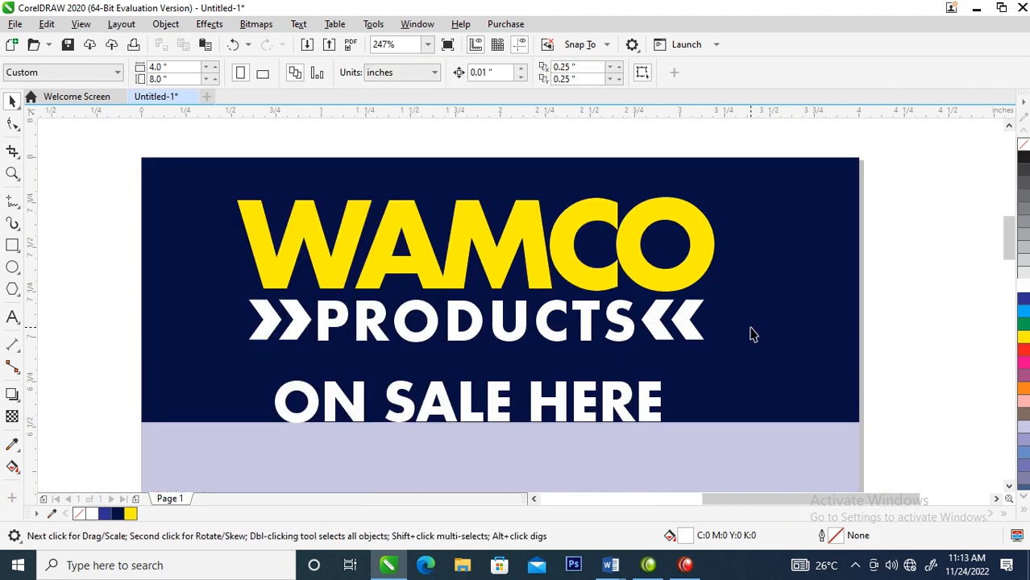
click(685, 334)
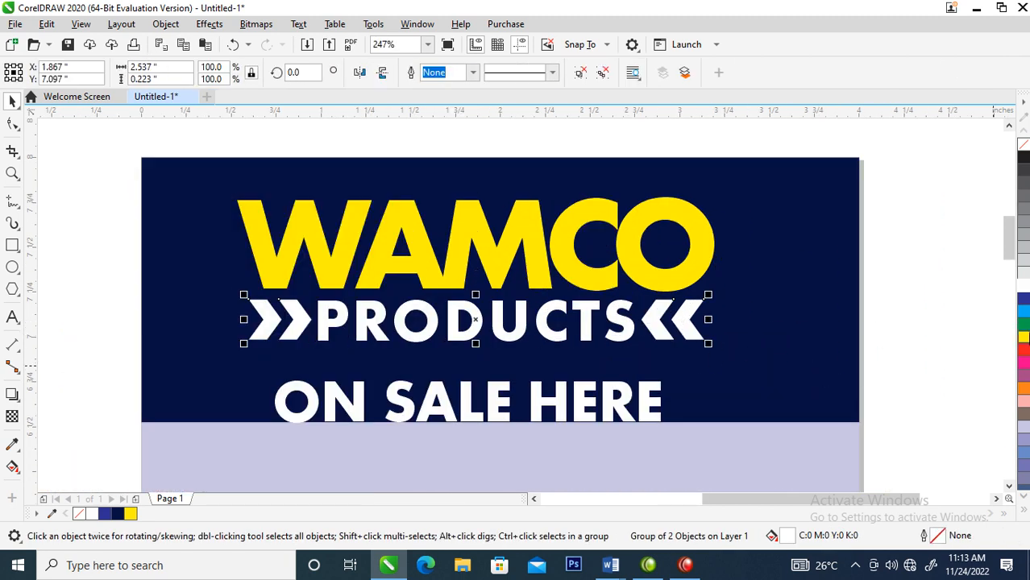
click(1024, 338)
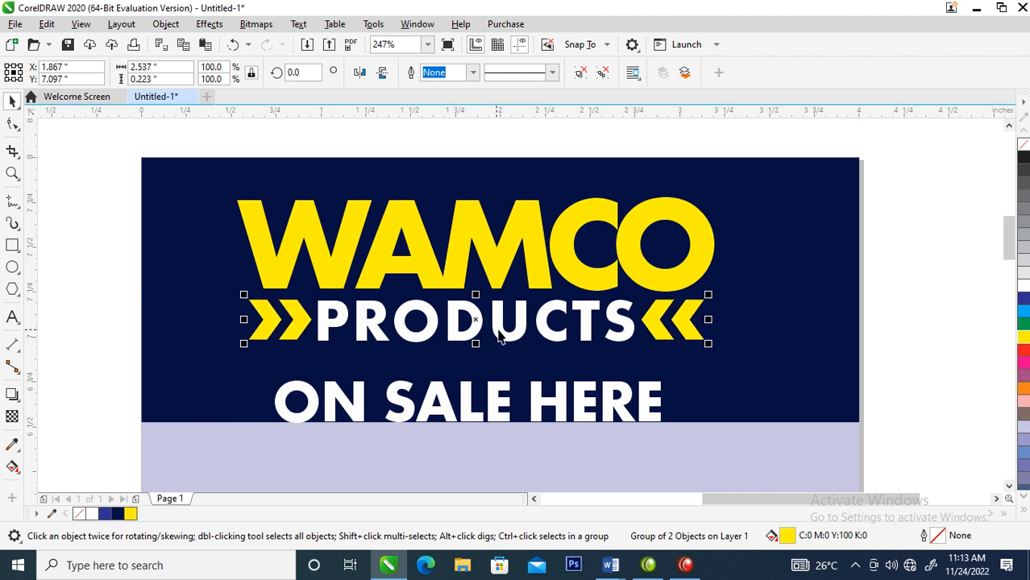
Move "ON SALE HERE" below the navy band and shorten the band from its lower edge to about 1.27 inches high
key(F4)
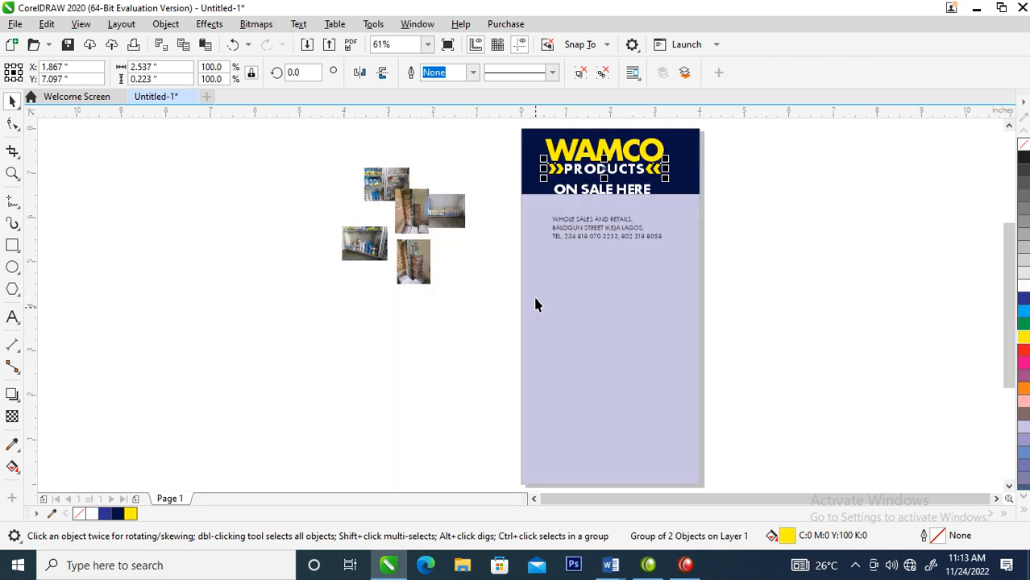
key(z)
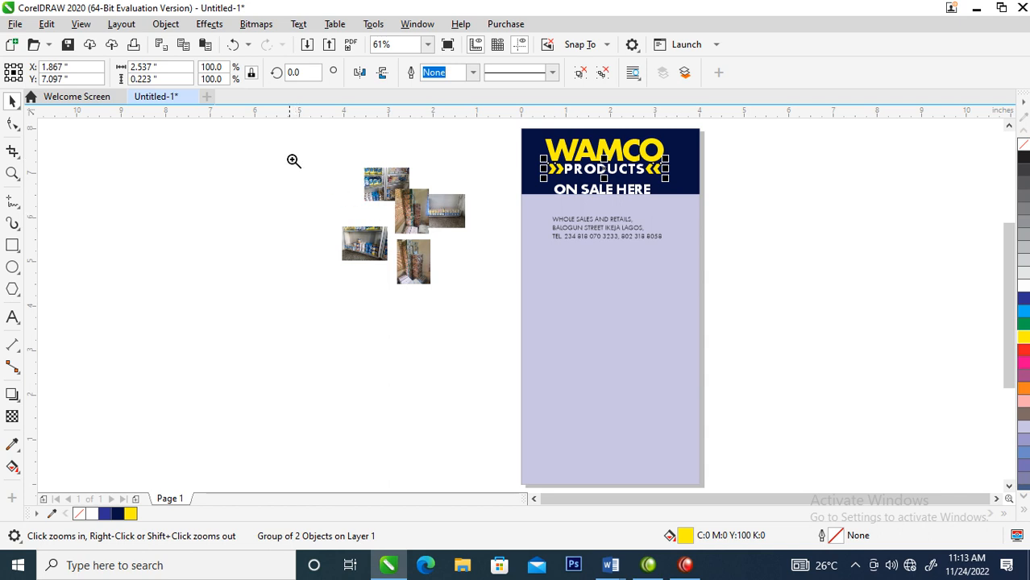
drag(279, 158, 763, 329)
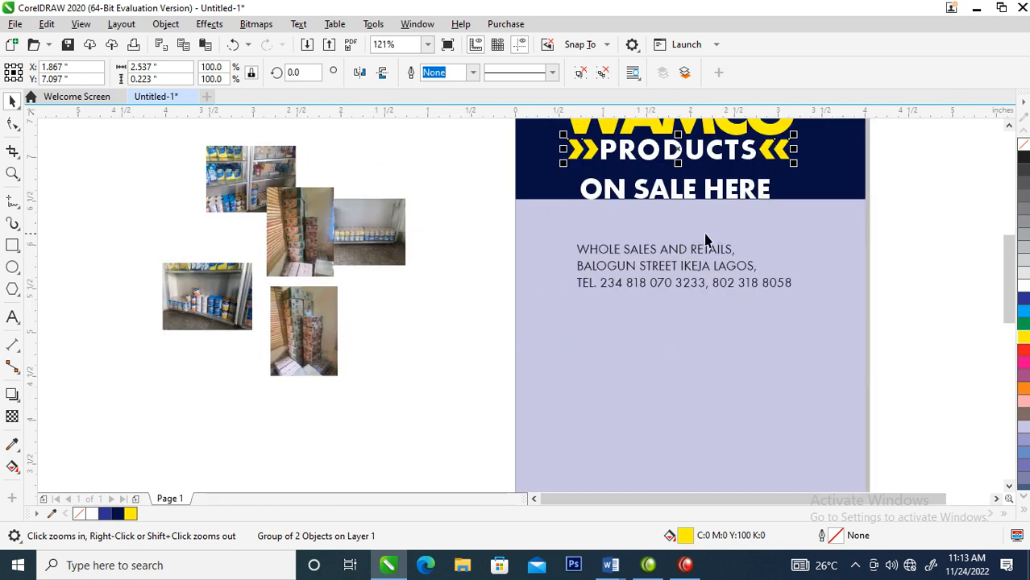
key(space)
drag(747, 198, 752, 232)
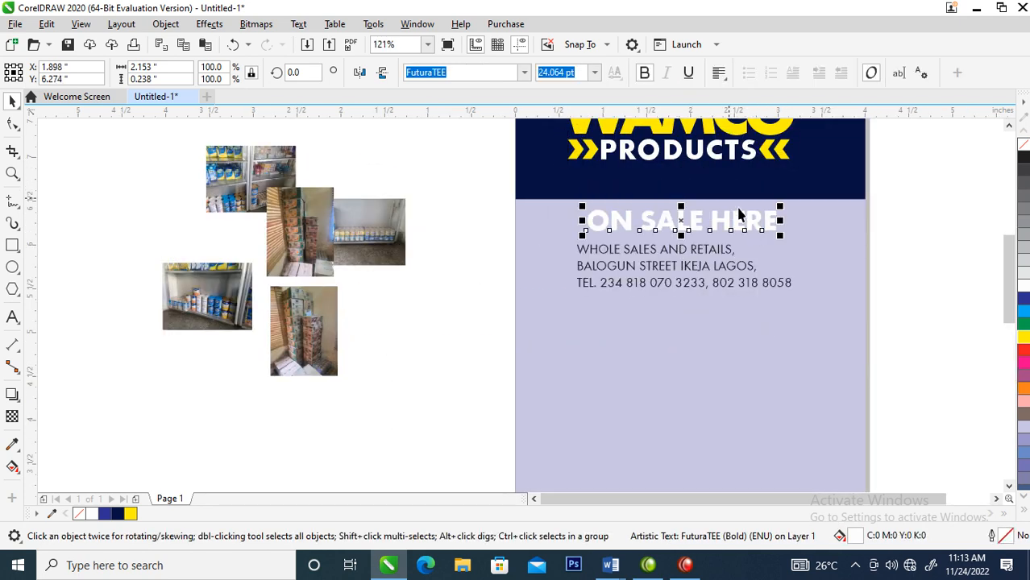
click(706, 177)
mouse_move(688, 205)
mouse_down()
mouse_move(690, 174)
mouse_move(690, 189)
mouse_up()
key(F3)
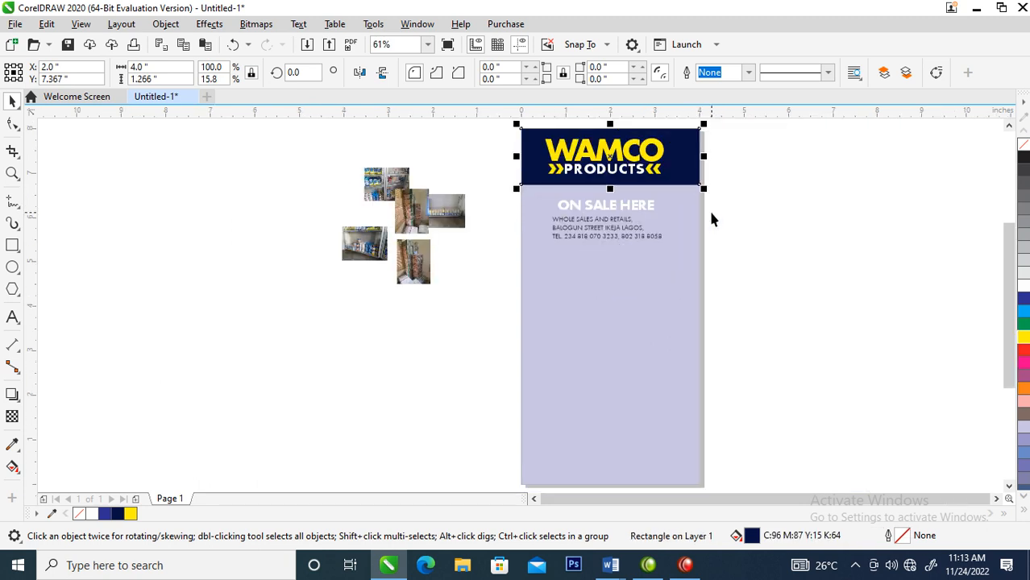
Convert the navy heading band to a 600 dpi CMYK Color (32-bit) bitmap with anti-aliasing and a transparent background
key(F3)
key(z)
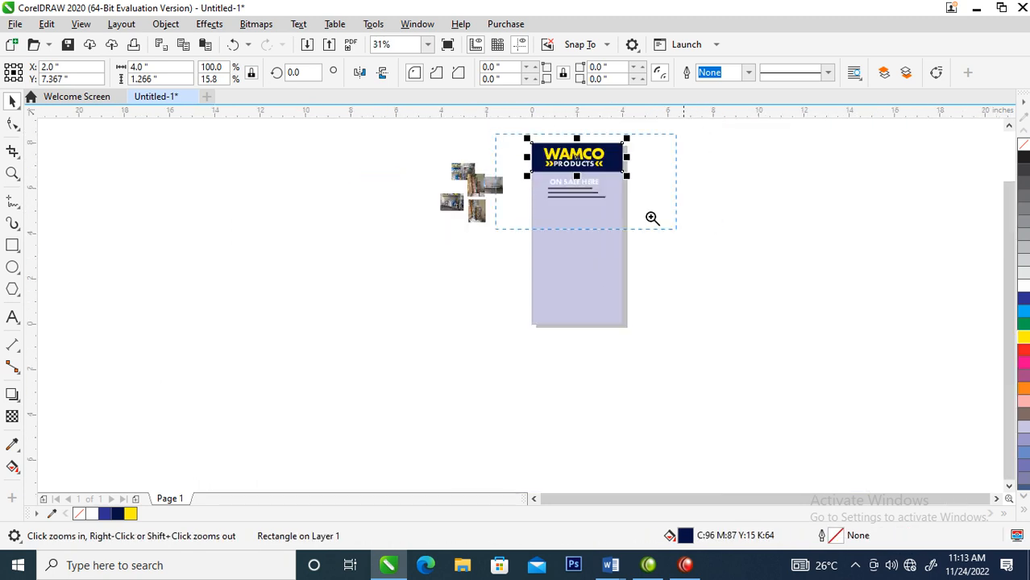
click(548, 157)
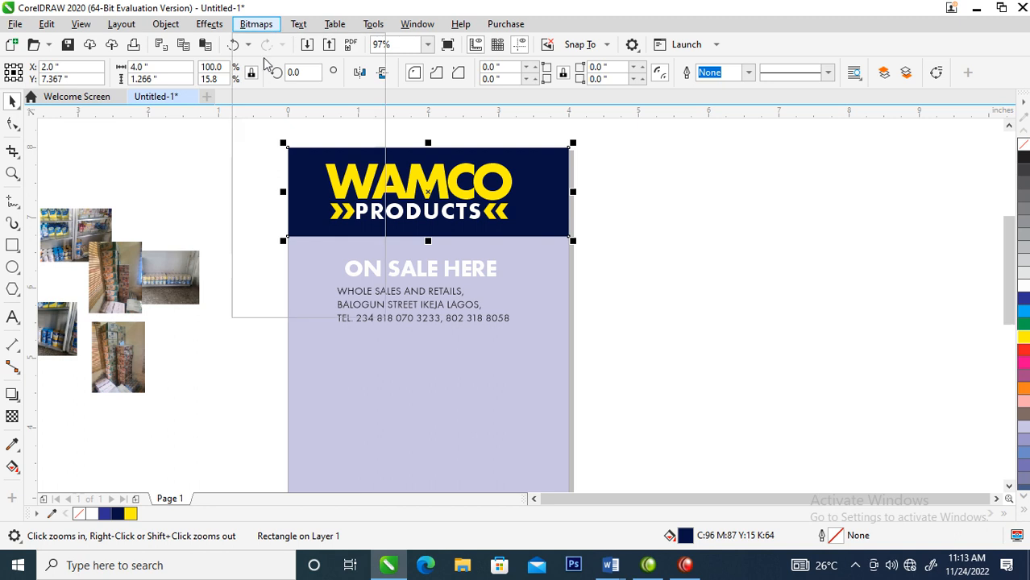
click(263, 26)
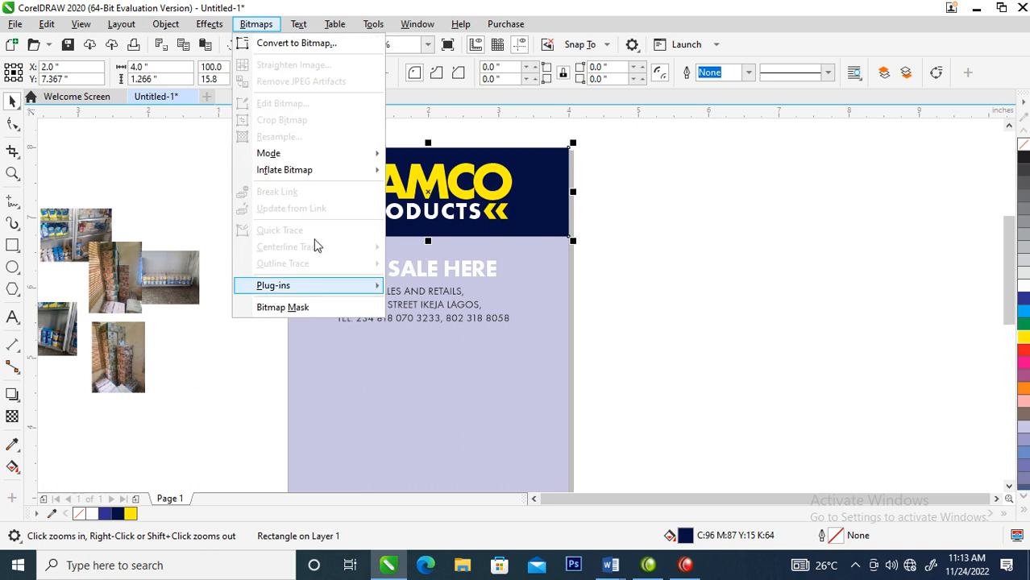
click(321, 44)
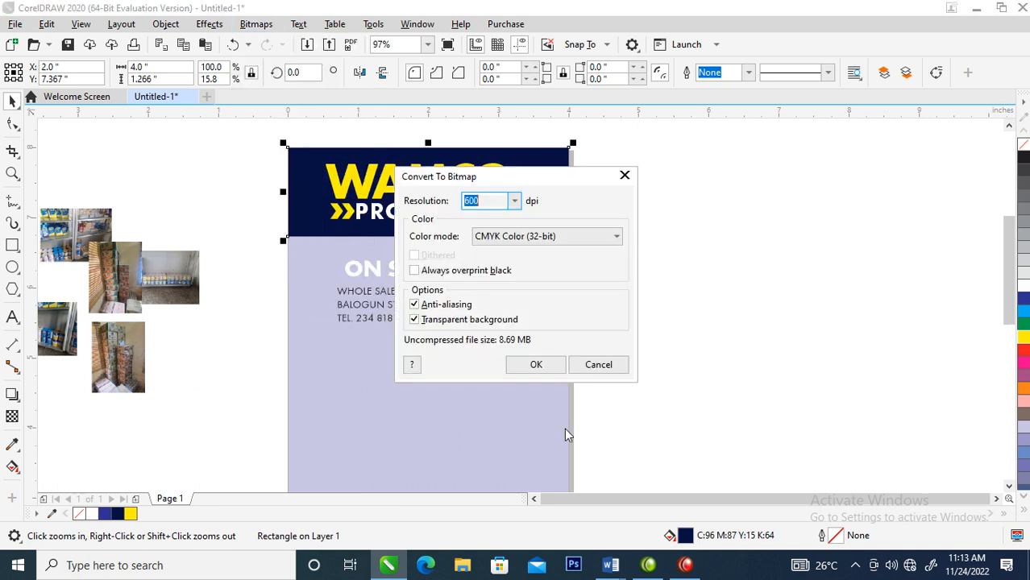
click(536, 365)
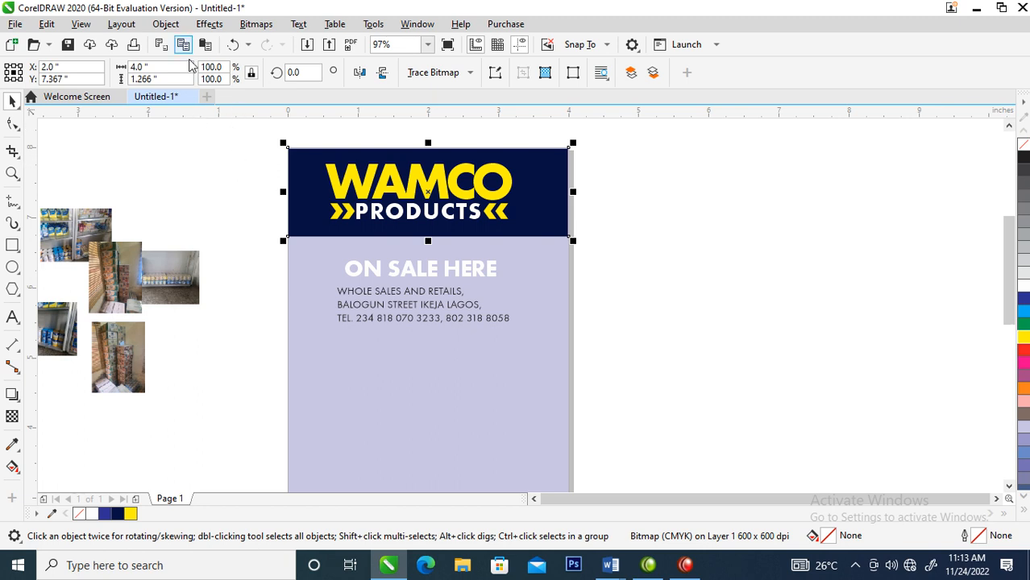
Start a Page Curl effect on the band's lower-left corner and set the curl colour to C20 M25 Y21 K0
click(209, 23)
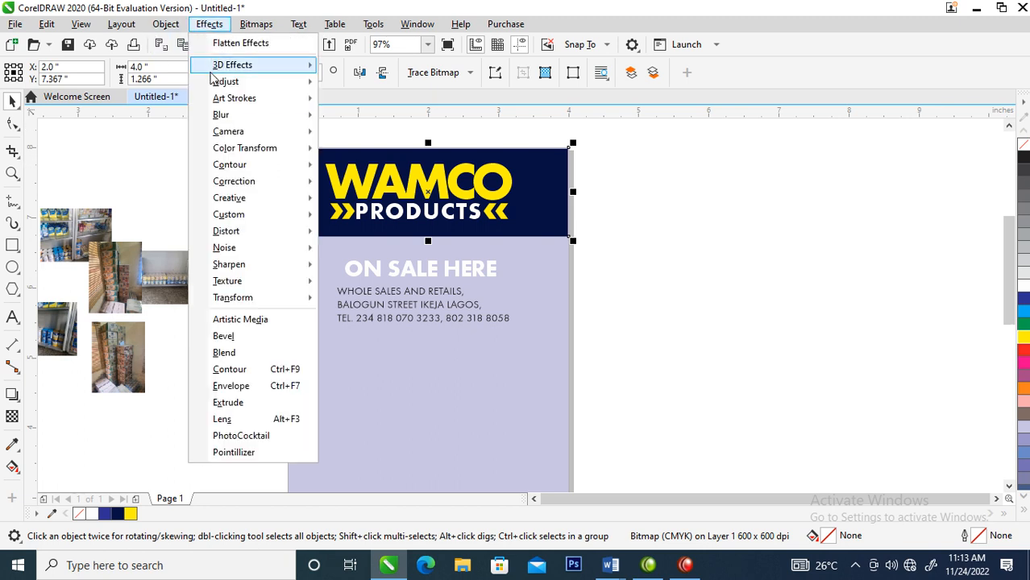
mouse_move(234, 68)
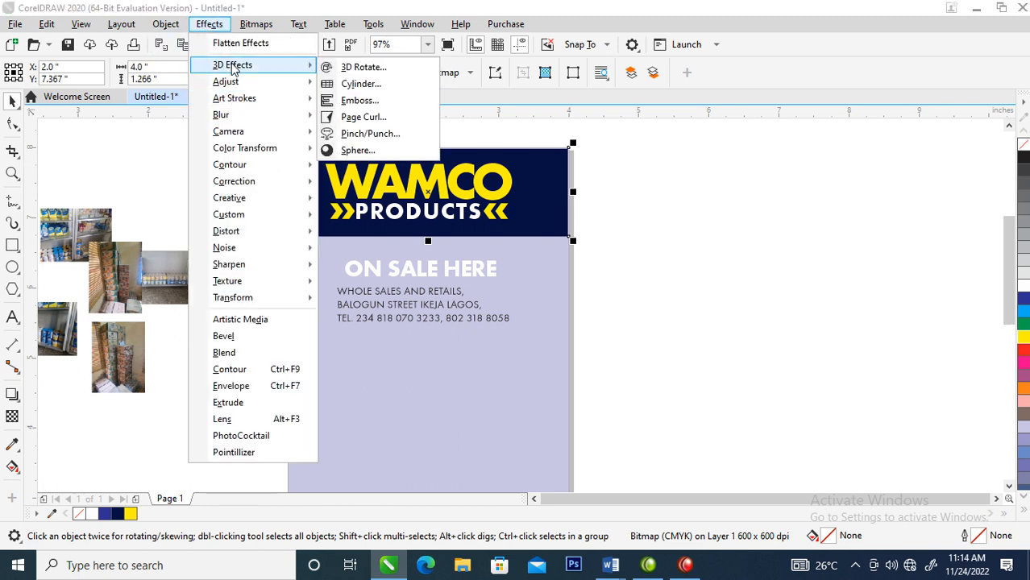
click(364, 118)
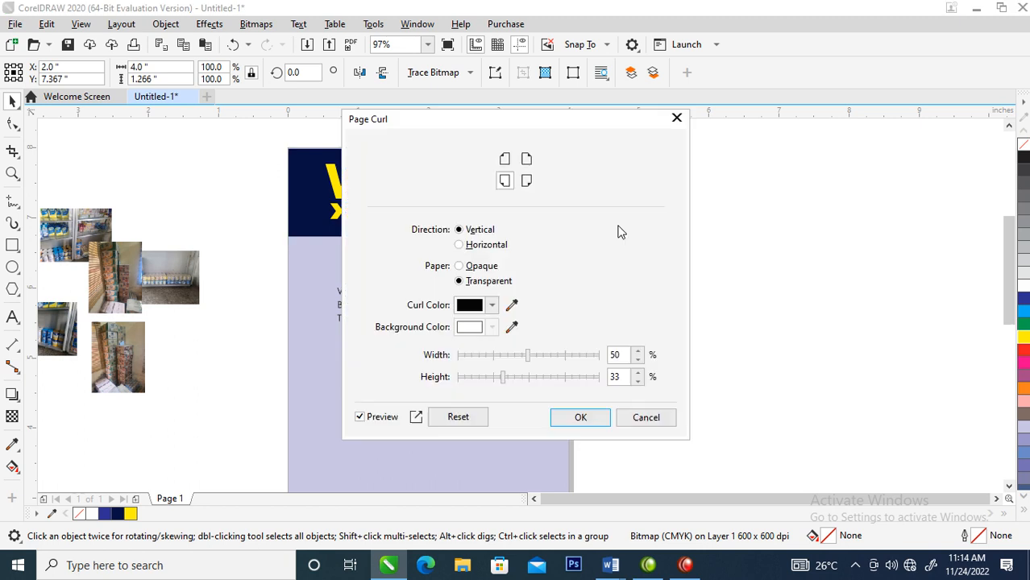
drag(442, 121, 680, 50)
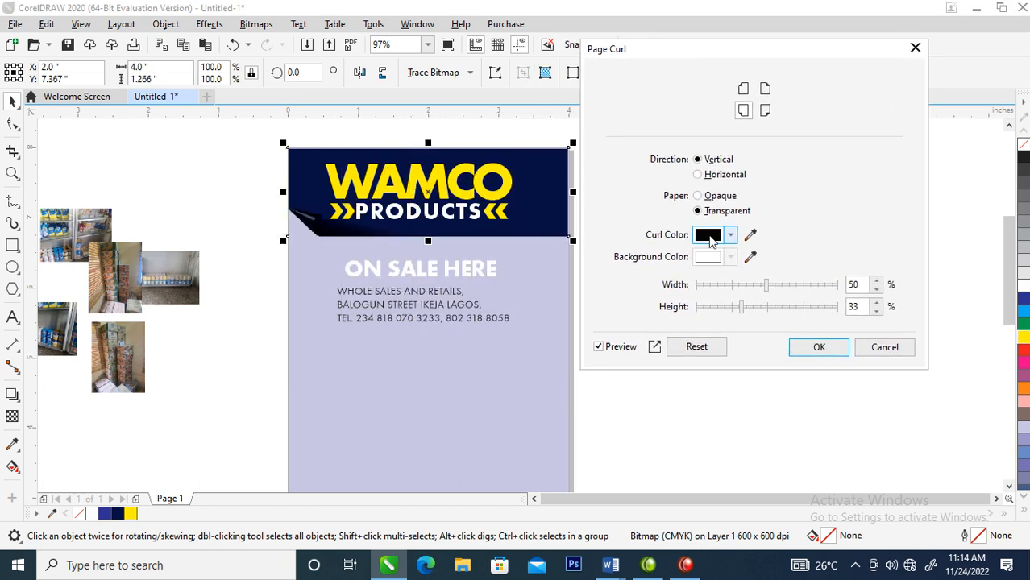
click(708, 235)
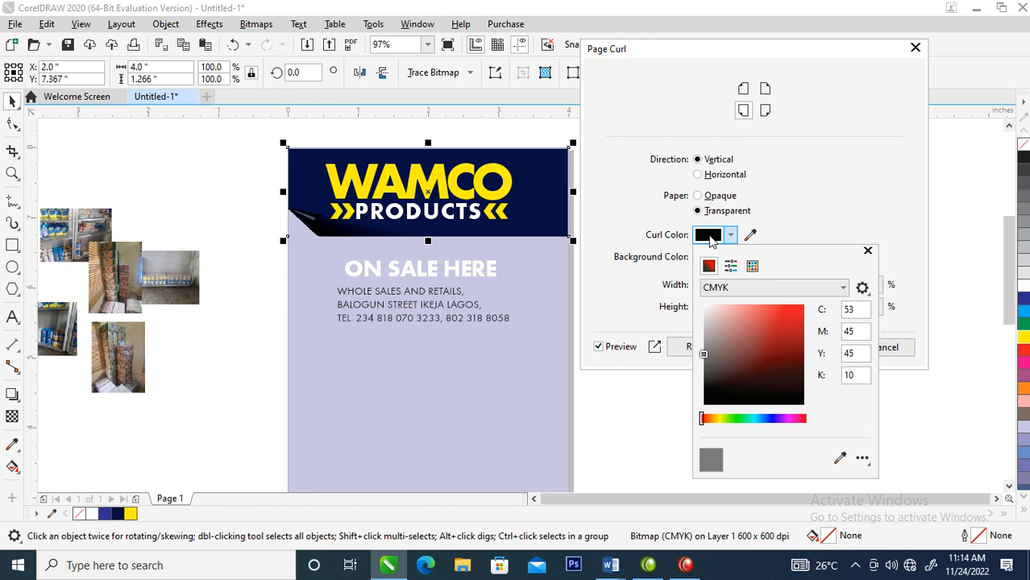
click(712, 325)
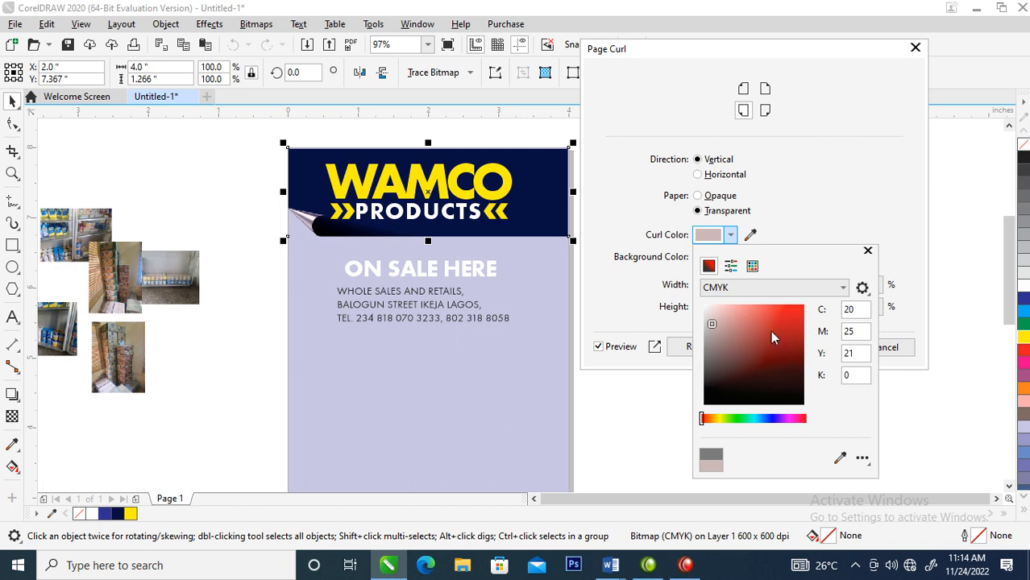
click(867, 250)
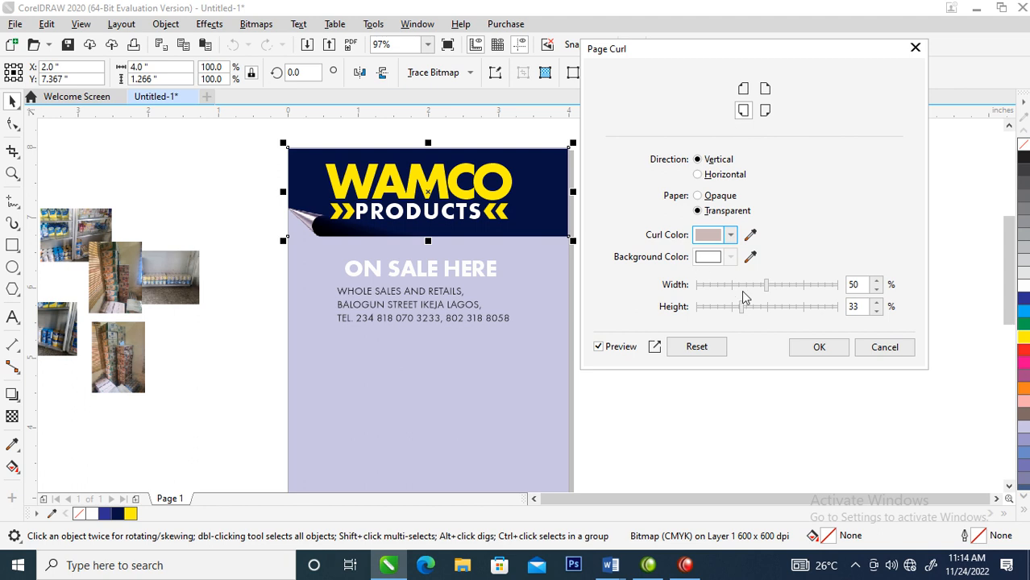
Set the page curl's width to 35% and height to 51%, and apply the effect to the band
drag(778, 287, 785, 288)
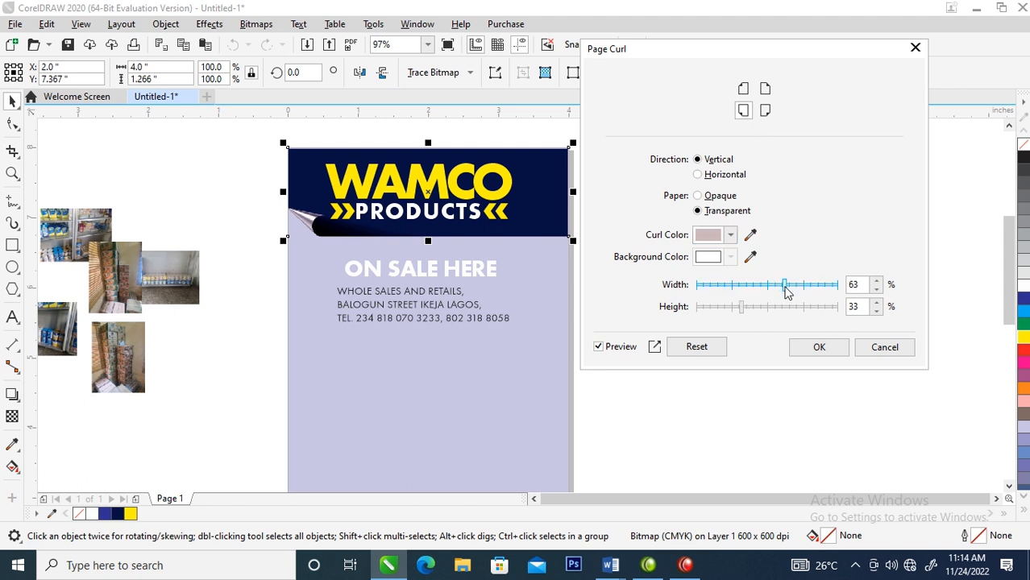
click(745, 313)
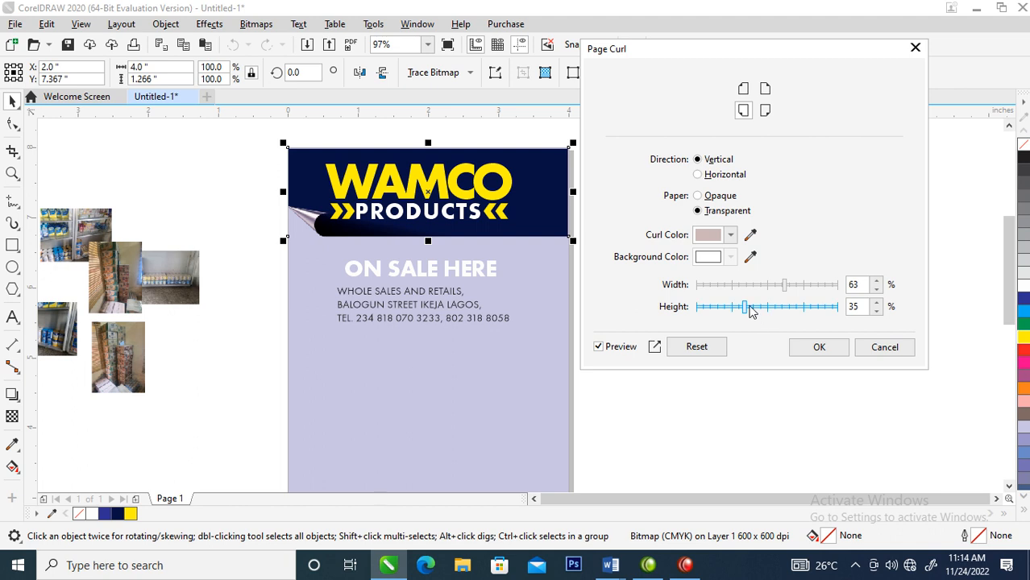
drag(746, 312, 767, 313)
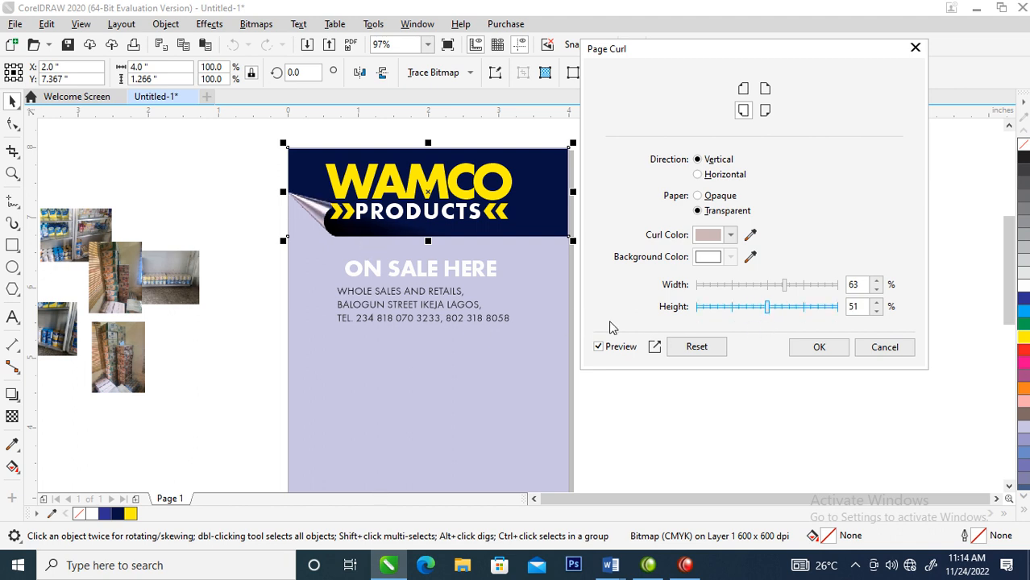
drag(784, 288, 765, 289)
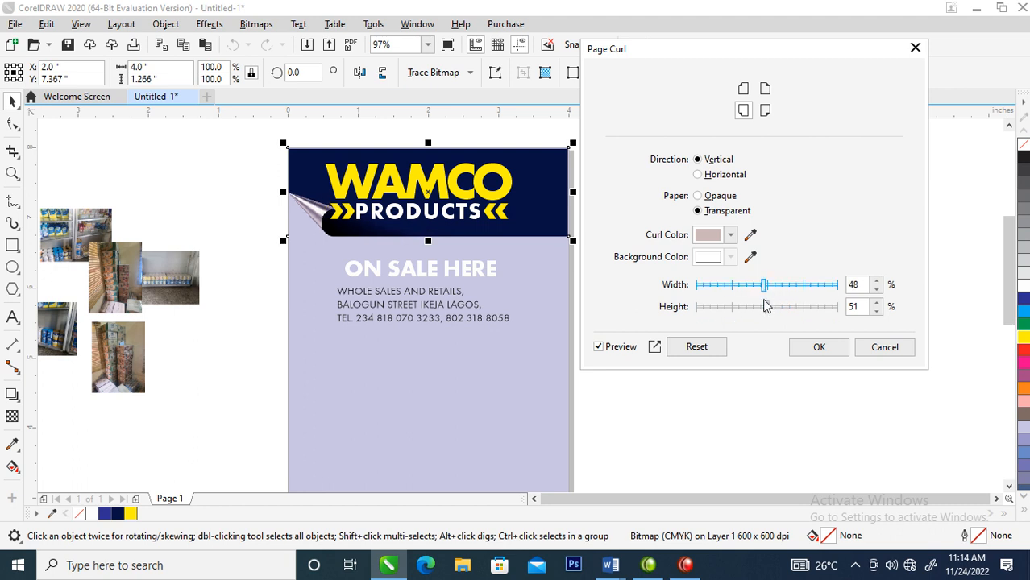
click(745, 286)
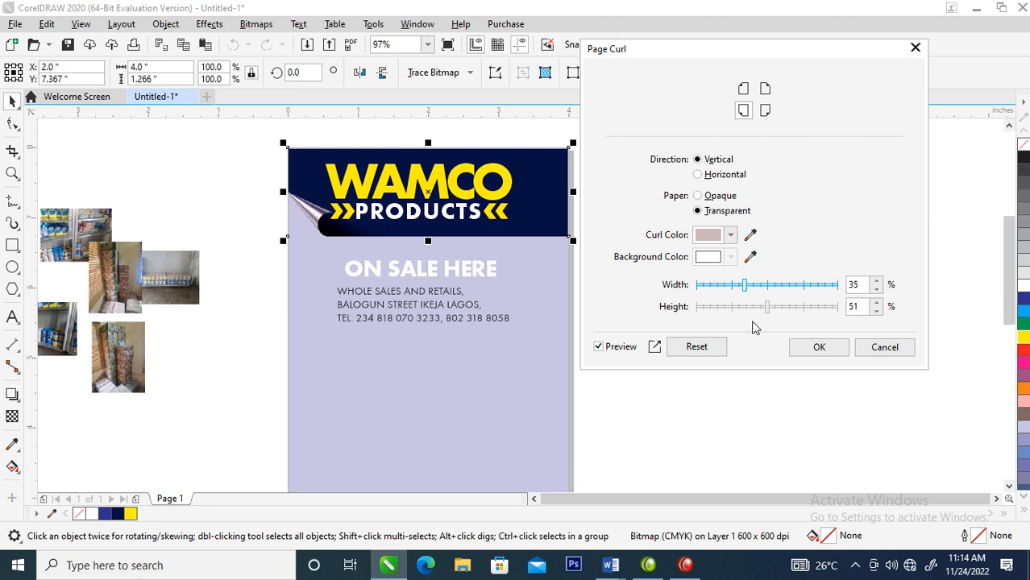
click(837, 345)
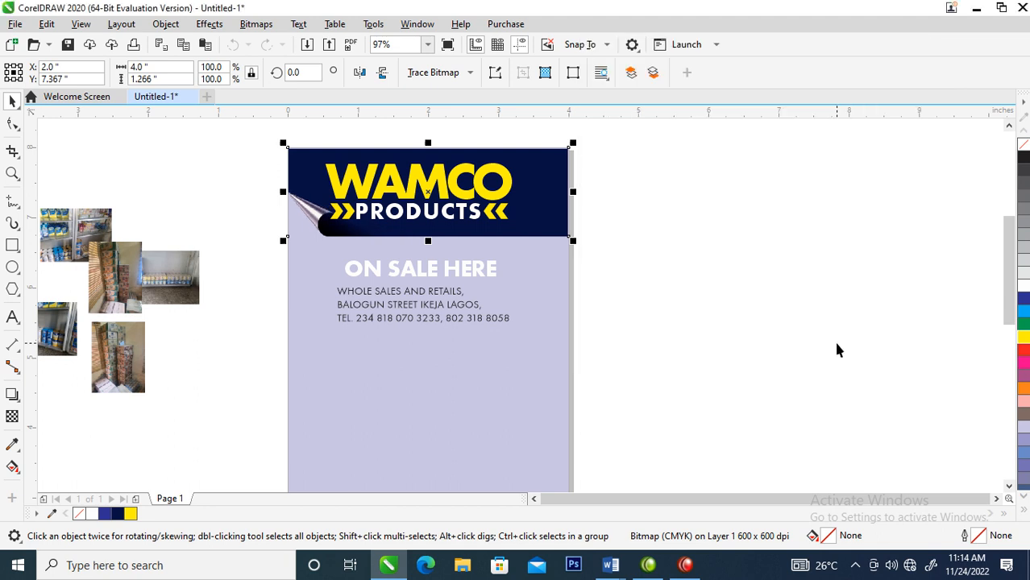
Move "ON SALE HERE" slightly up, closer to the navy band
drag(467, 270, 469, 260)
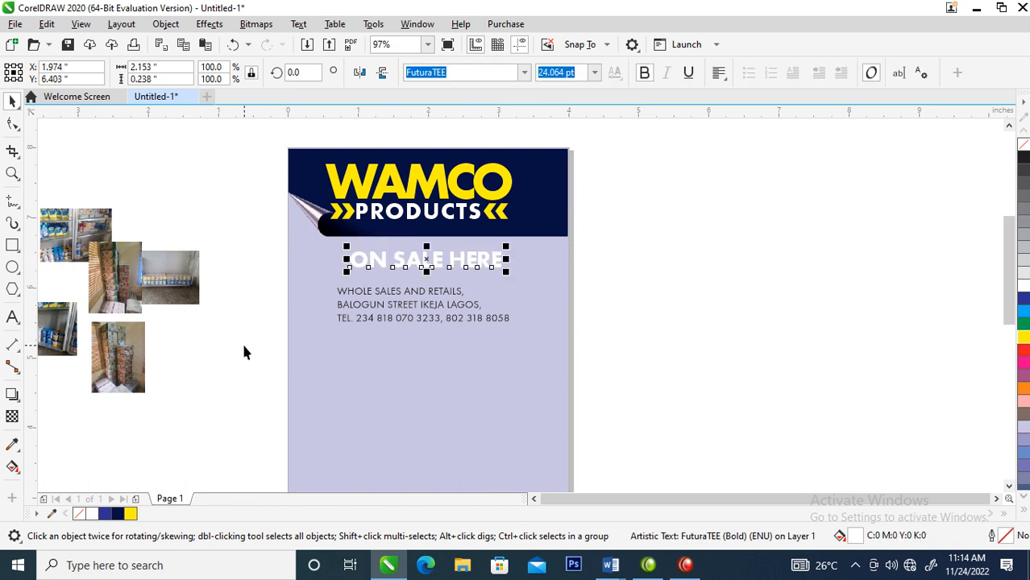
Fill "ON SALE HERE" with the navy C96 M87 Y15 K64 and move the three-line contact text up beneath it
click(119, 514)
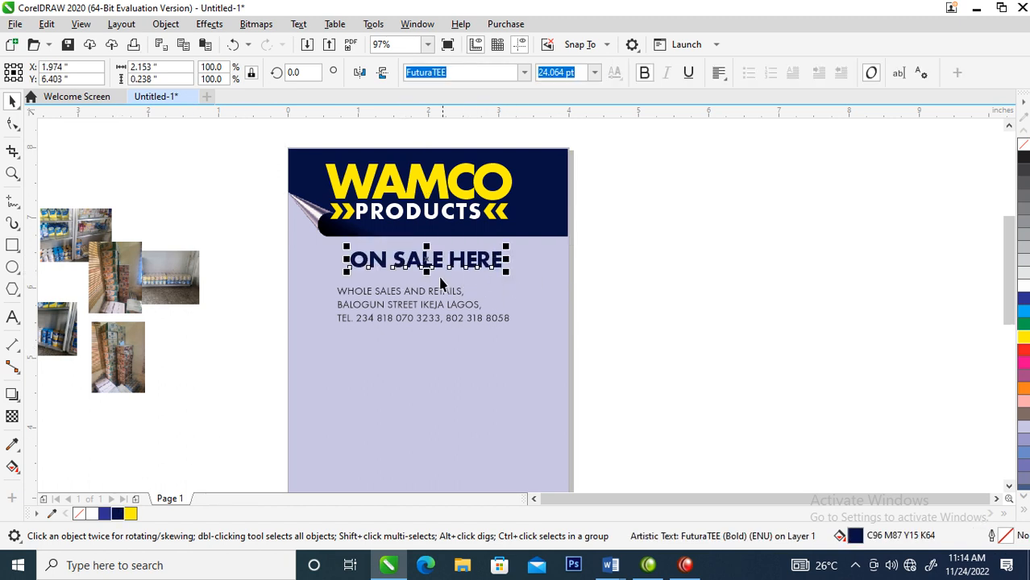
click(452, 292)
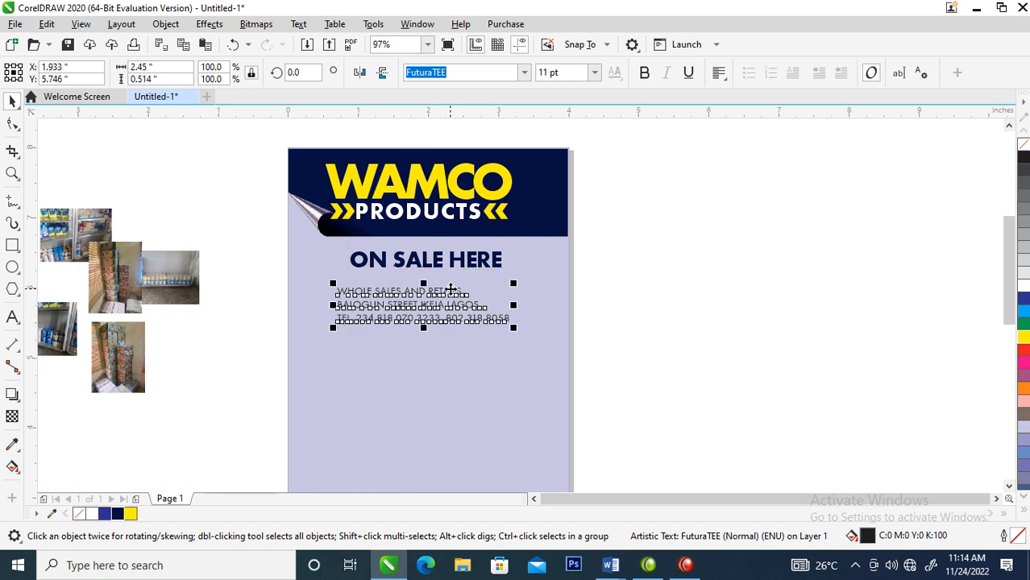
drag(451, 291, 472, 284)
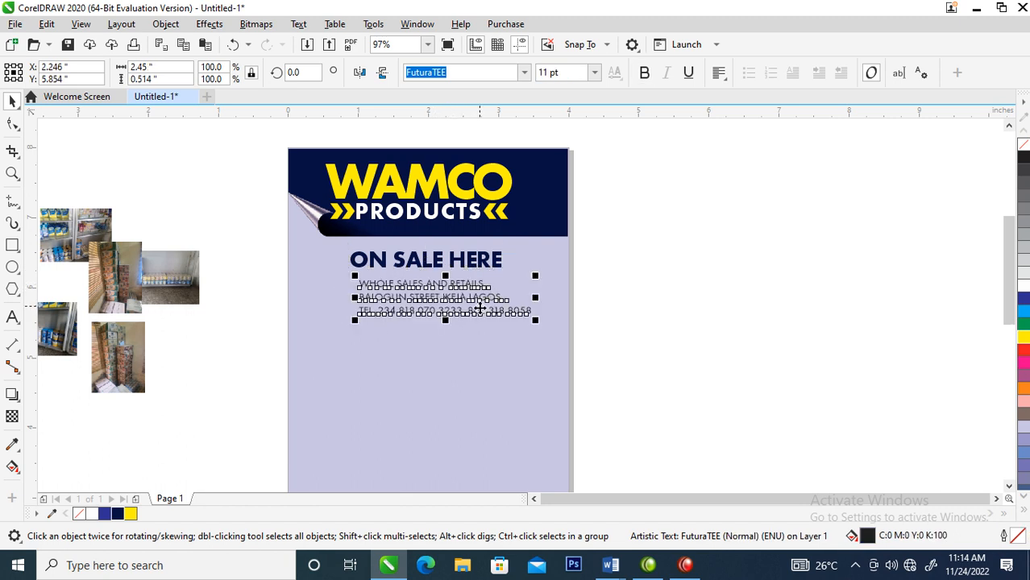
Make the three-line contact text bold and centre-align its lines
click(645, 72)
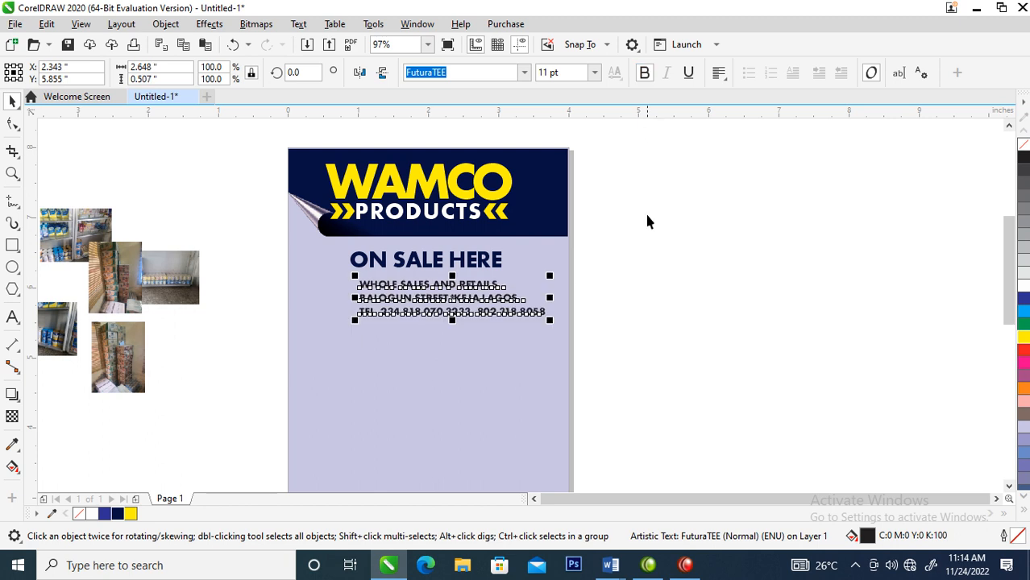
click(717, 73)
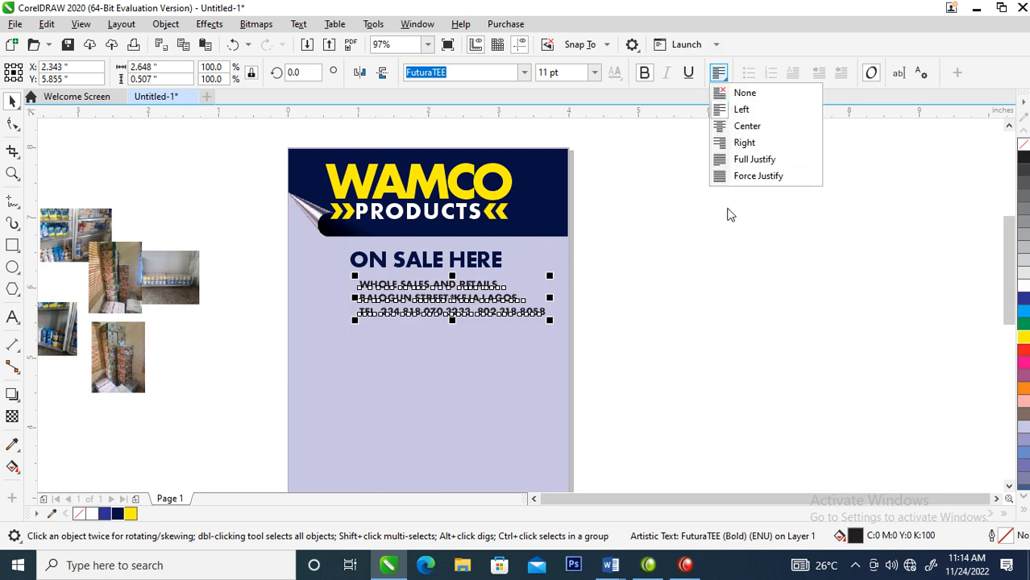
click(746, 128)
key(Escape)
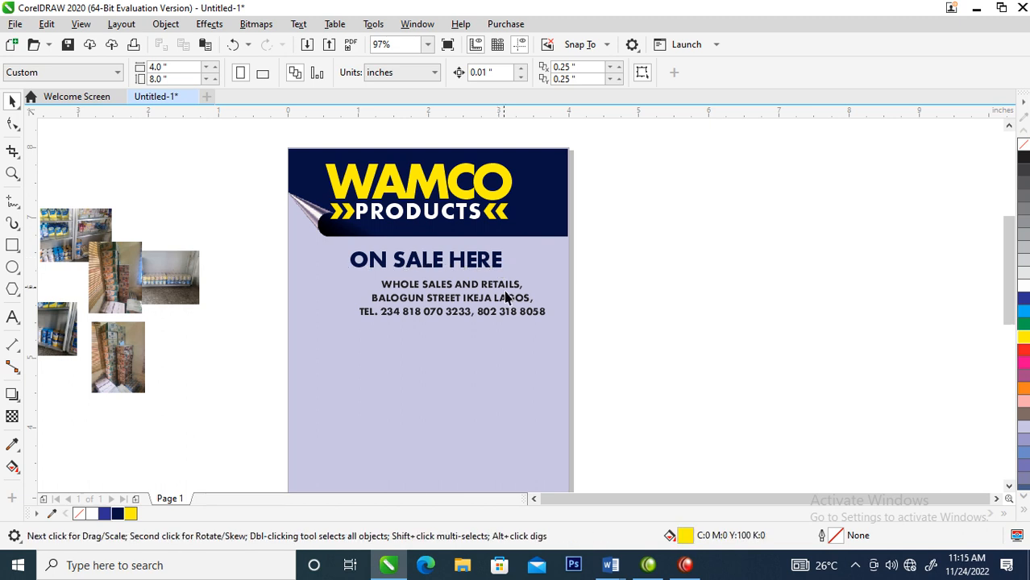
Centre the contact text block horizontally on the lilac flyer background
drag(322, 333, 321, 335)
shift+click(384, 359)
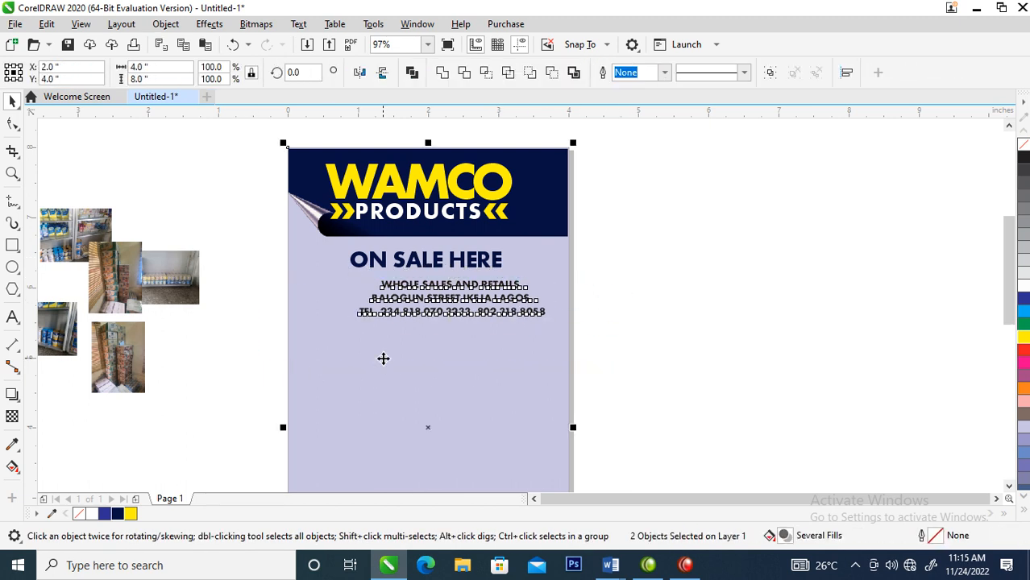
key(c)
Draw a rectangle about 3.5 x 2.4 inches on the lilac background below the contact text
scroll(407, 343, down, 3)
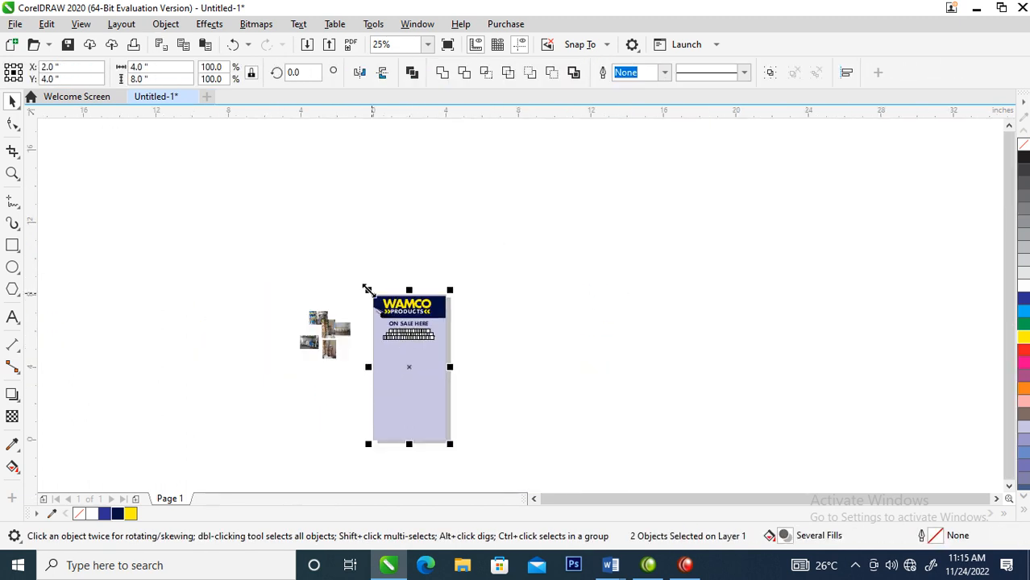
key(z)
drag(363, 352, 491, 240)
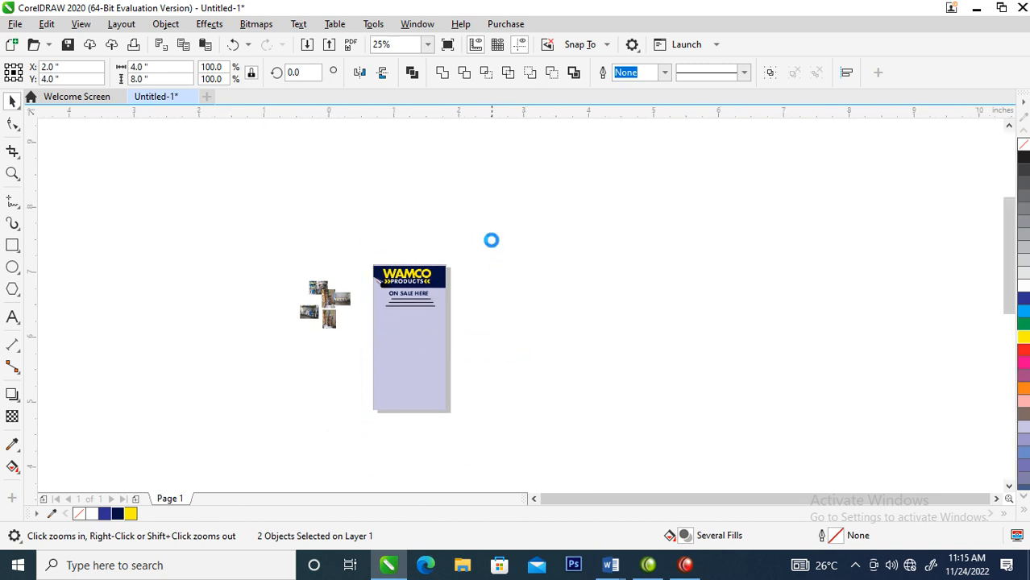
scroll(393, 320, down, 2)
drag(161, 248, 633, 480)
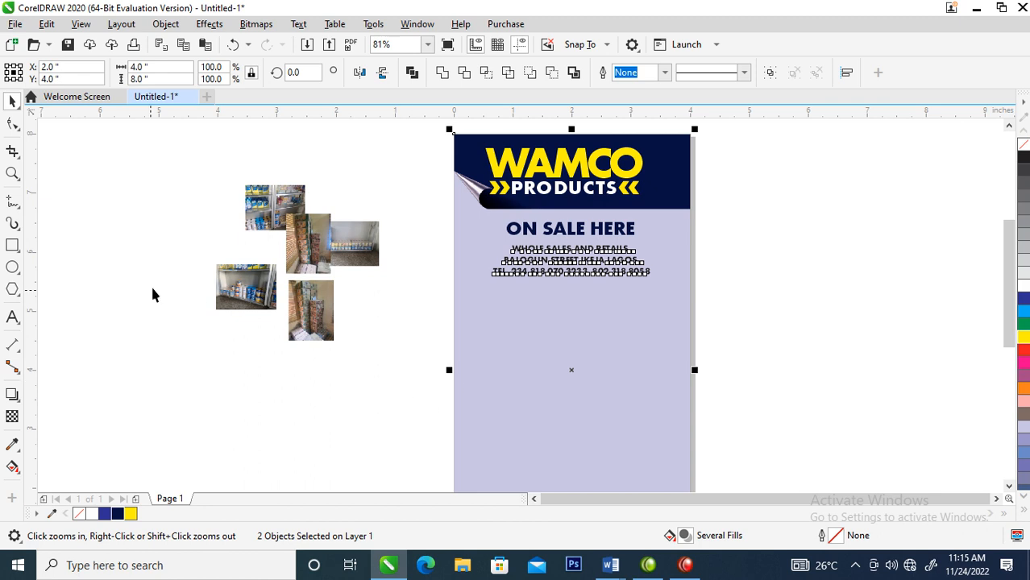
click(137, 295)
click(12, 245)
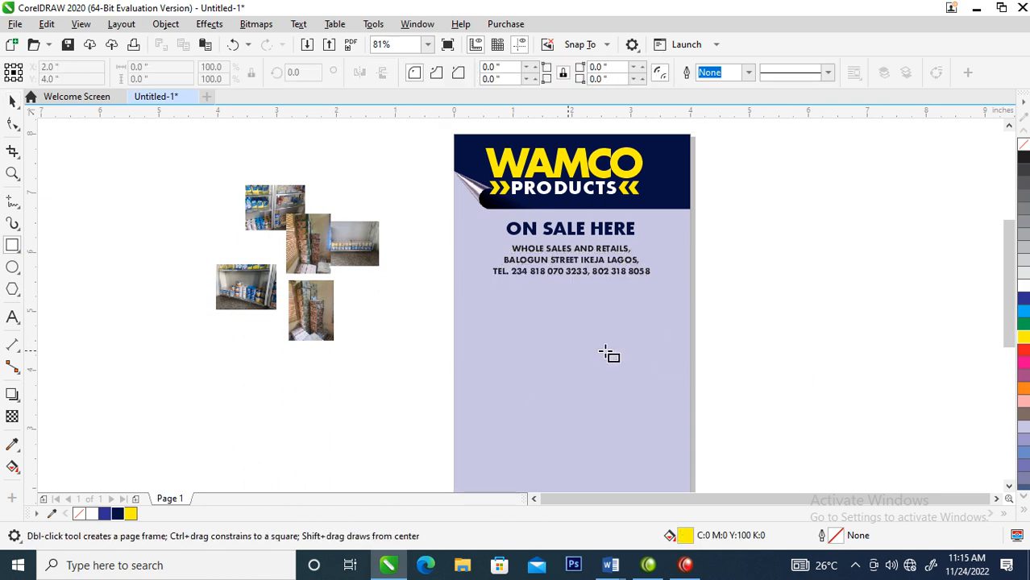
drag(476, 294, 688, 436)
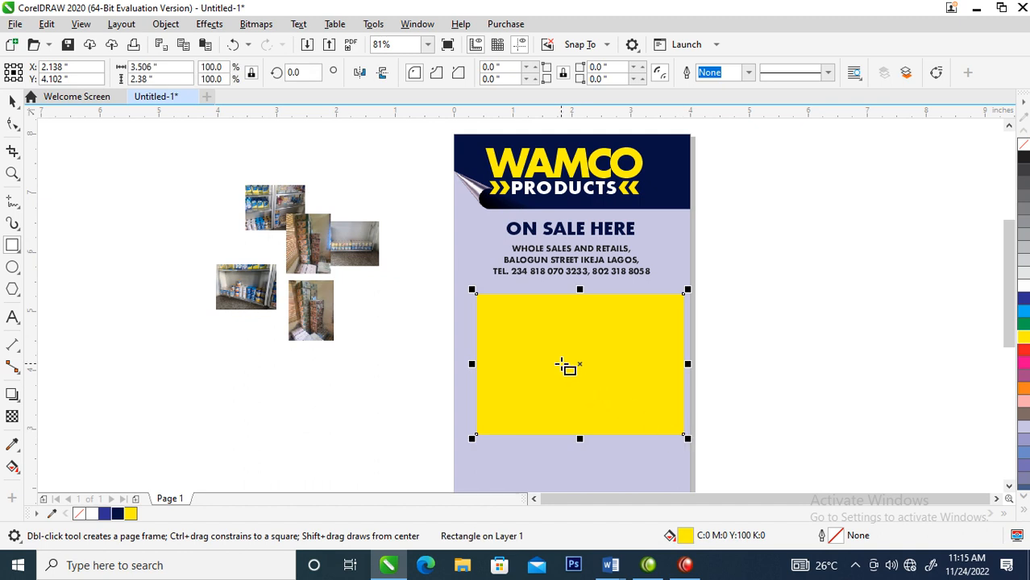
Centre the yellow rectangle horizontally on the flyer background
key(space)
scroll(562, 363, down, 2)
key(z)
drag(484, 250, 671, 431)
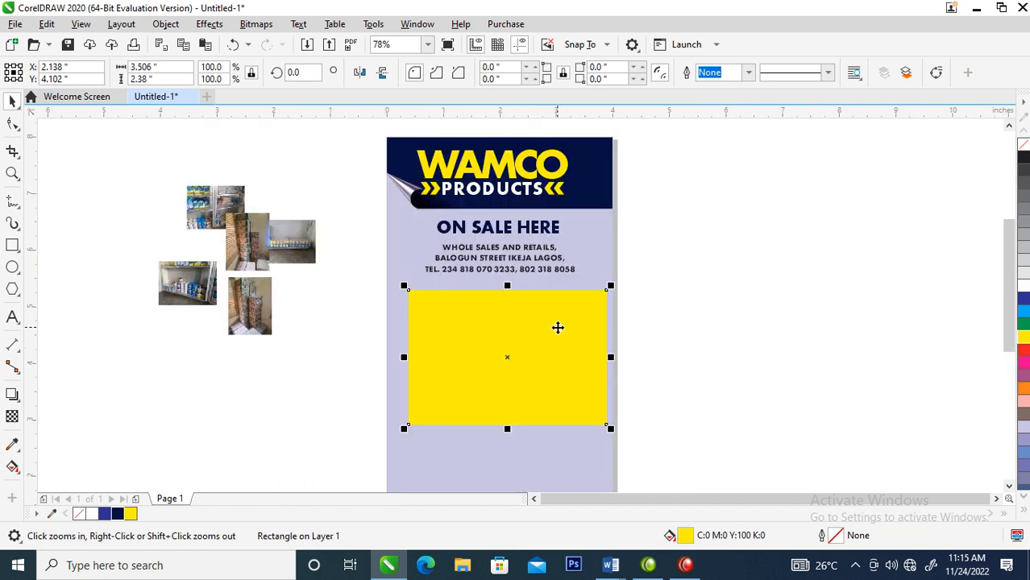
key(space)
shift+click(506, 452)
key(c)
Duplicate the yellow rectangle as a concentric smaller copy and widen it slightly, to about 3.11 x 2.08 inches
click(575, 301)
click(594, 301)
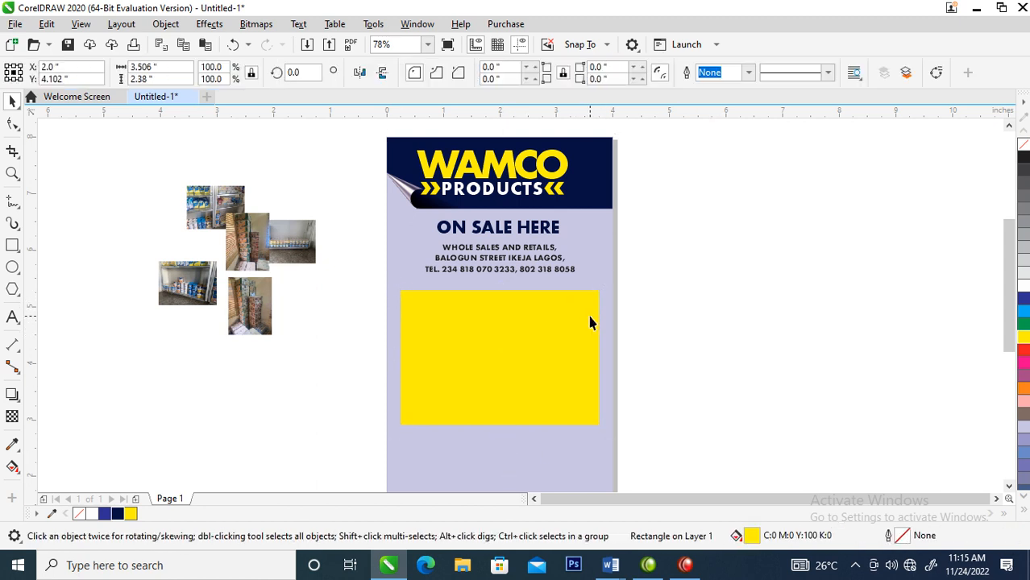
click(576, 326)
drag(602, 282, 599, 294)
right_click(599, 293)
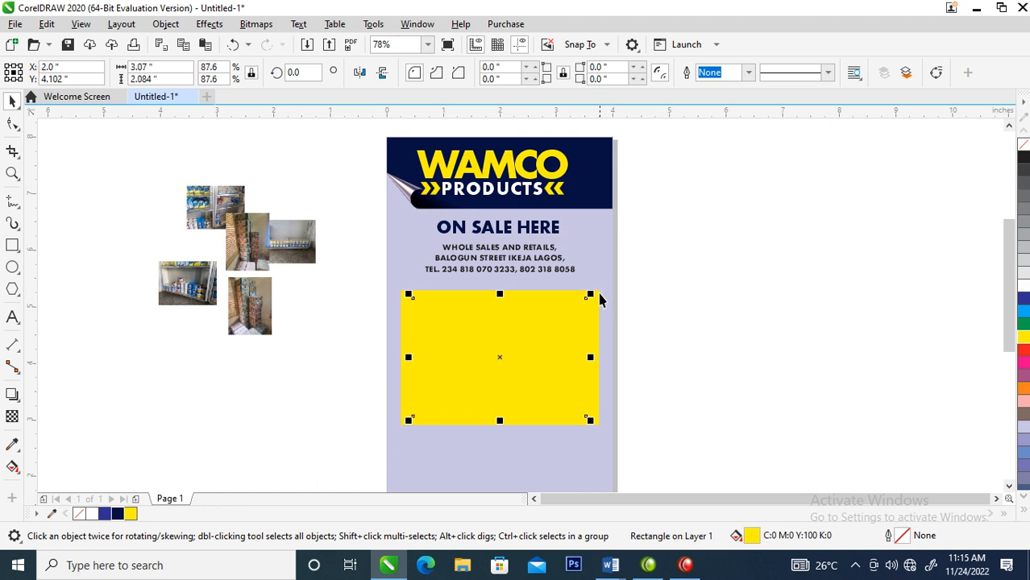
drag(592, 357, 594, 357)
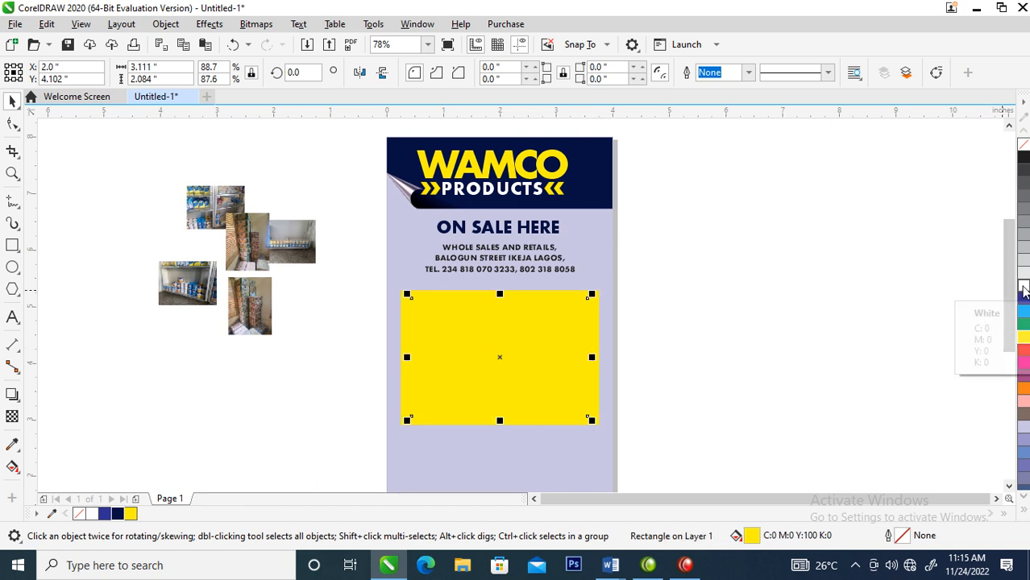
Fill the outer rectangle white and the inner rectangle with 20% black grey
click(1023, 287)
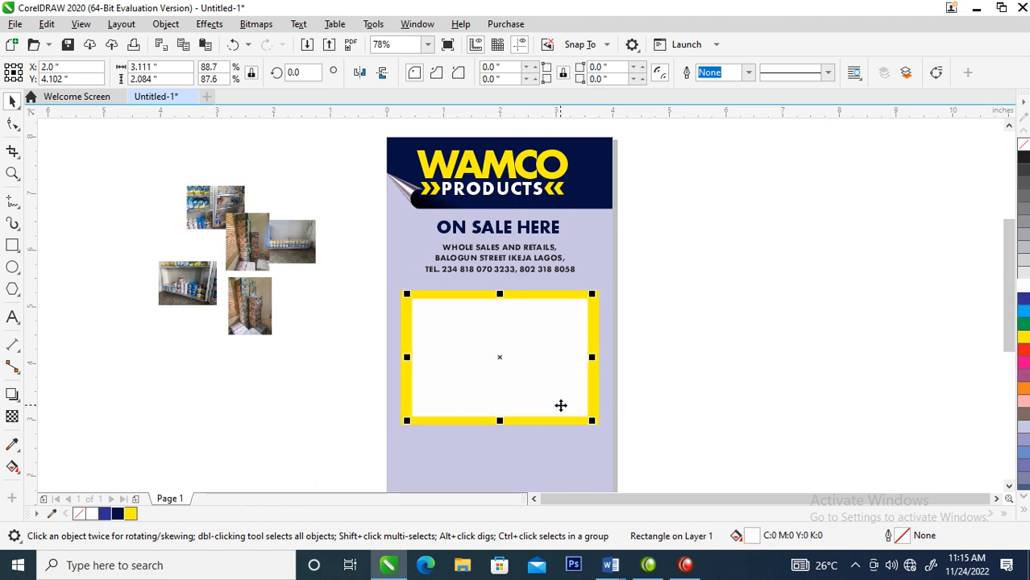
click(594, 323)
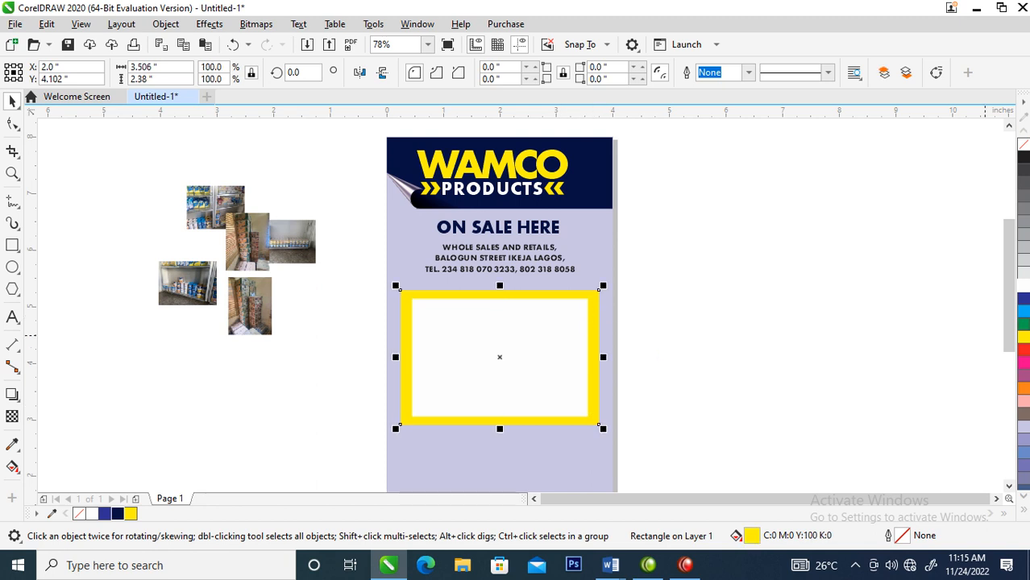
click(1023, 291)
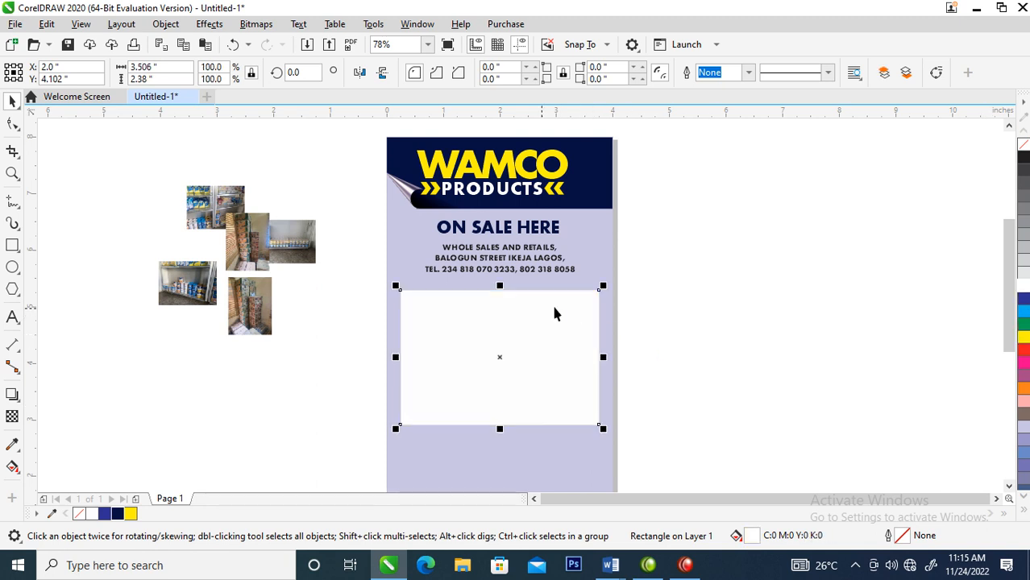
click(529, 322)
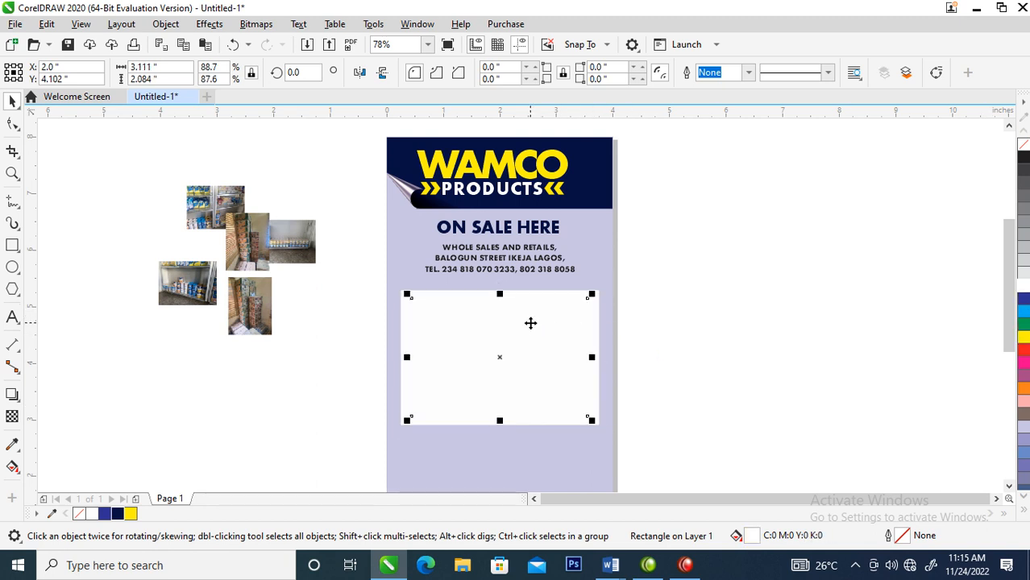
click(1023, 259)
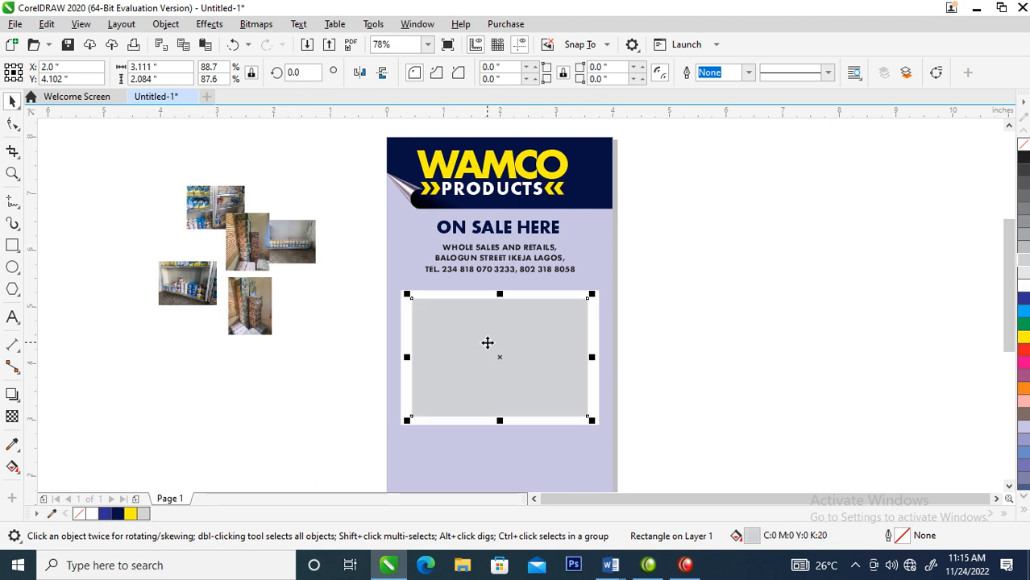
Add a drop shadow to the grey rectangle, offset about 0.02 inch right and 0.035 inch down, and break it apart
key(z)
drag(329, 225, 658, 482)
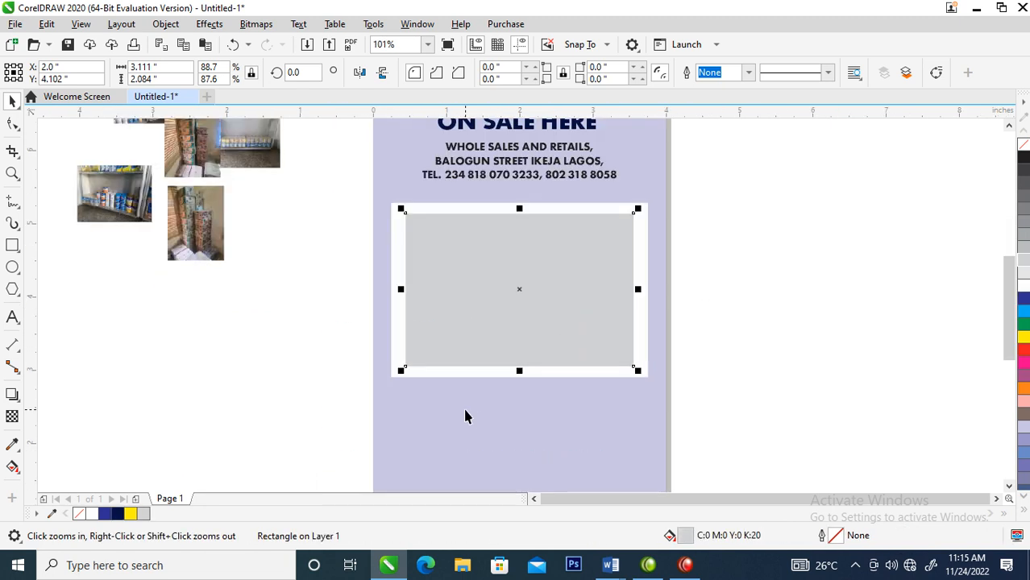
click(12, 394)
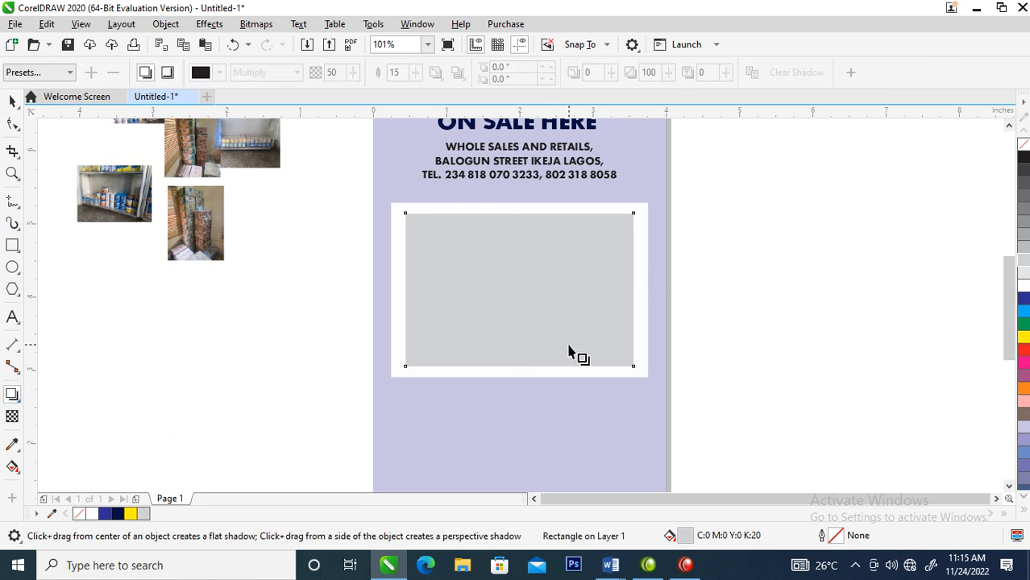
drag(520, 290, 567, 368)
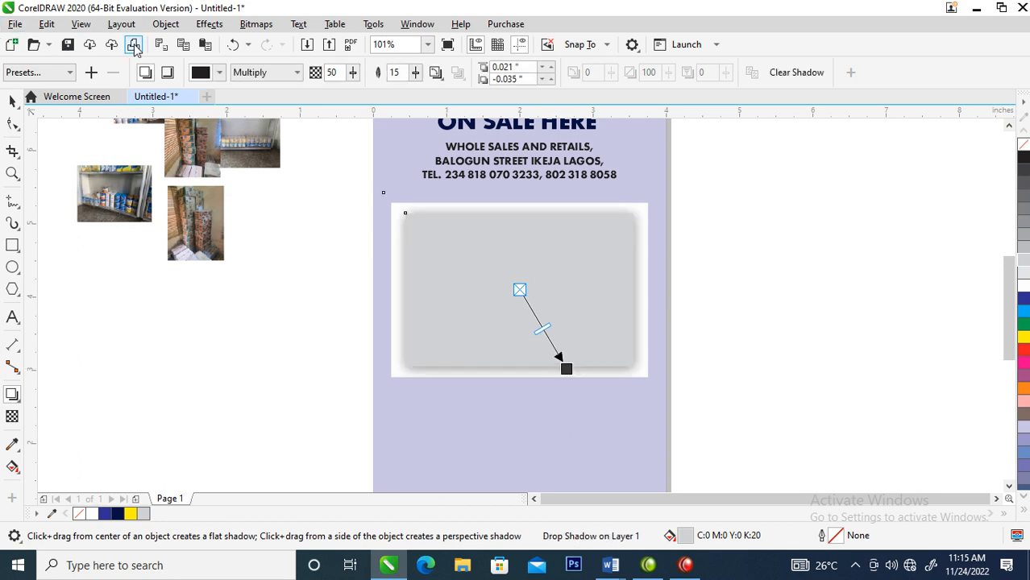
click(165, 24)
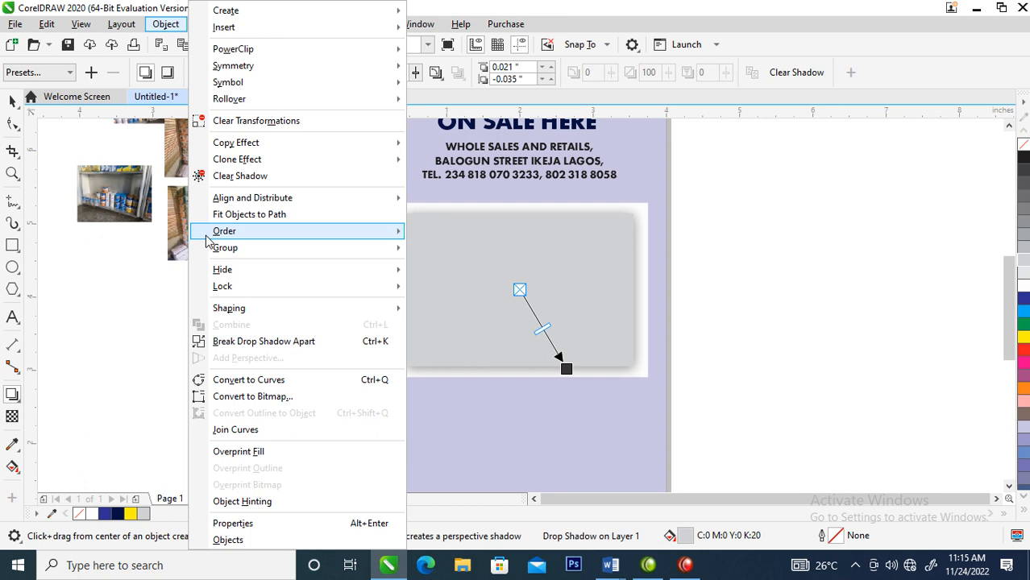
click(253, 341)
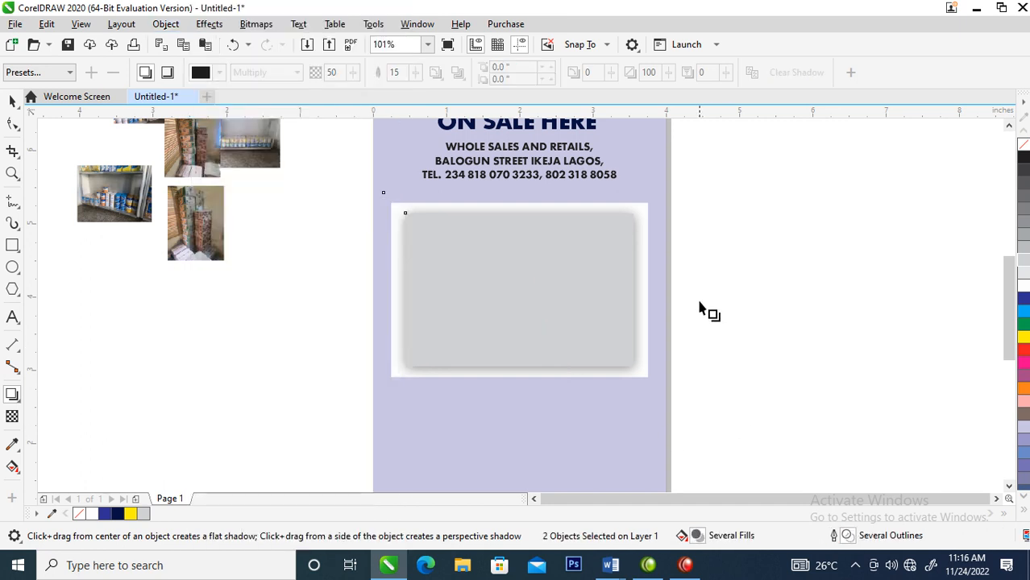
click(722, 229)
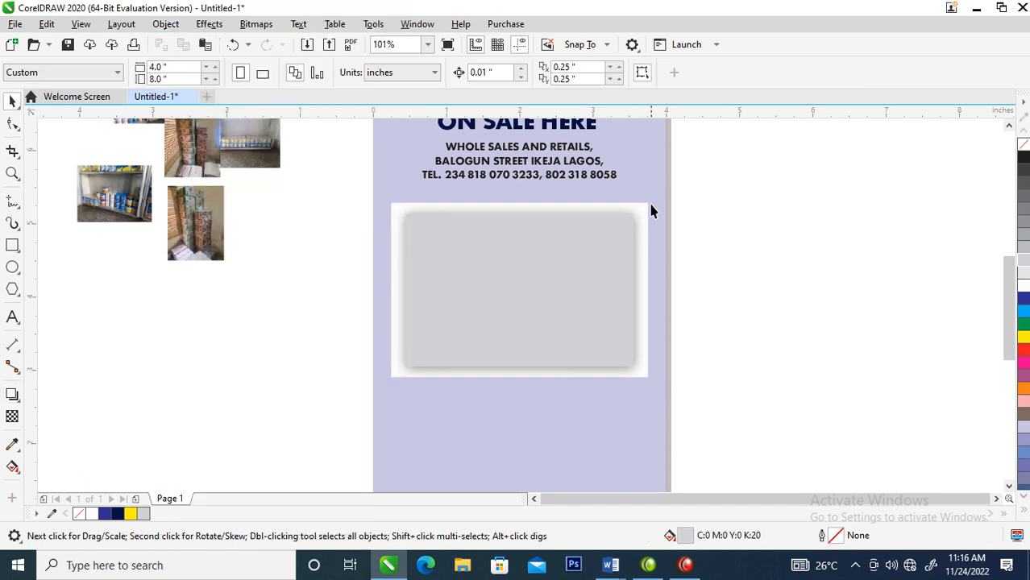
Add a drop shadow to the white rectangle, offset about 0.03 inch right and 0.07 inch down, and break it apart
click(645, 205)
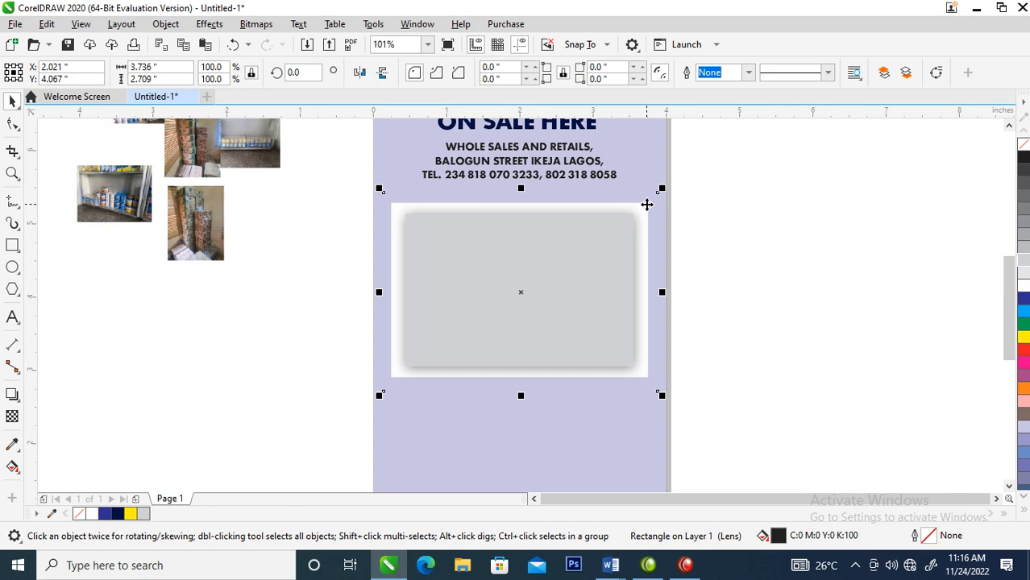
alt+click(646, 208)
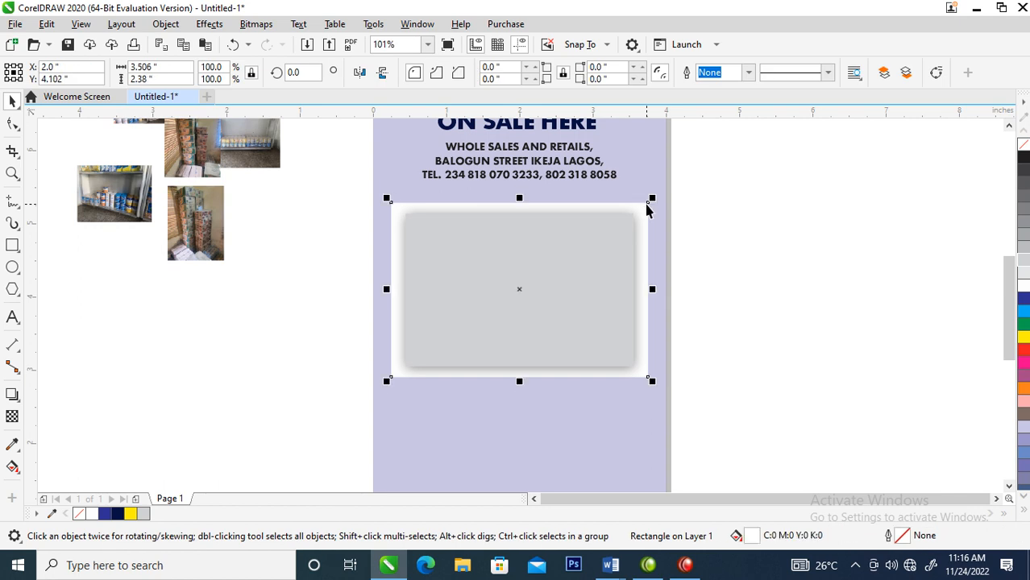
click(12, 393)
drag(519, 290, 556, 382)
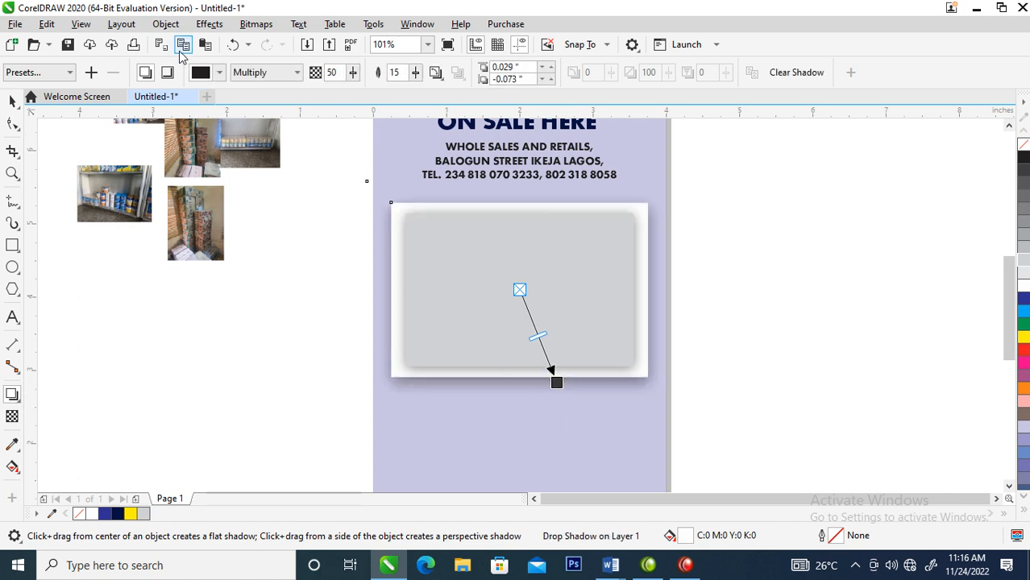
click(178, 28)
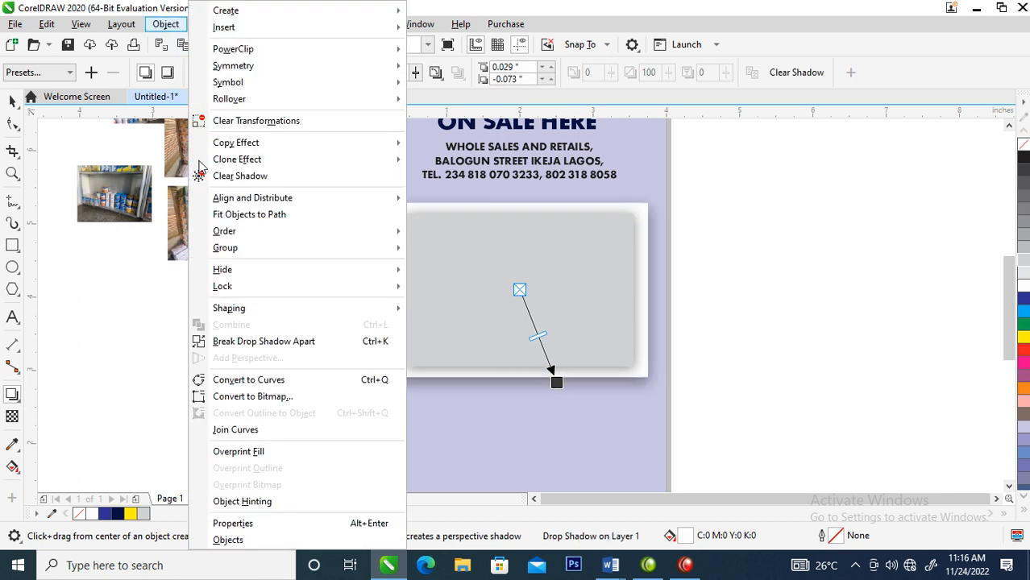
click(262, 345)
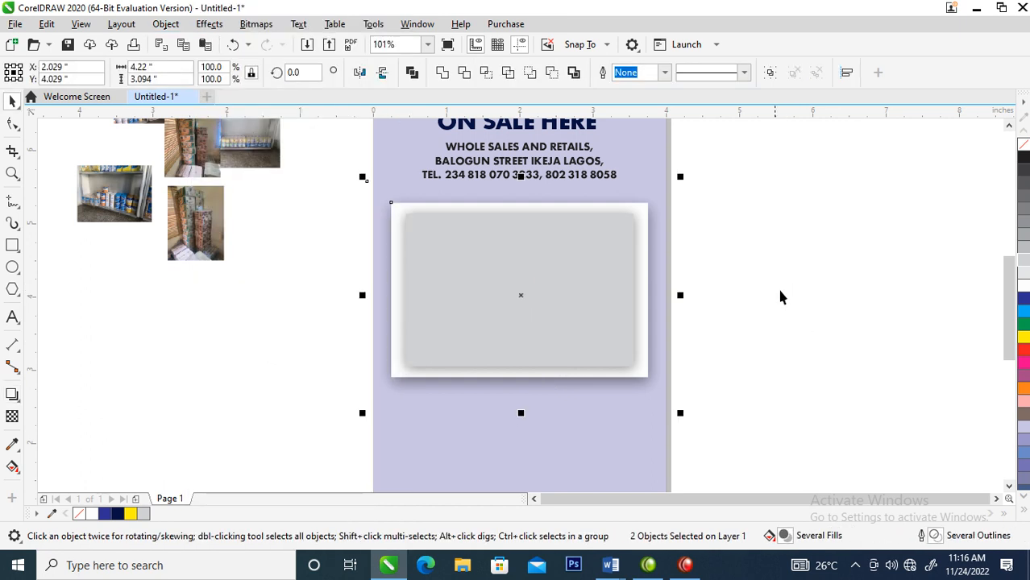
Enlarge the topmost shelf photo beside the flyer to about 3.84 x 2.88 inches and place it away from the page
scroll(750, 239, down, 2)
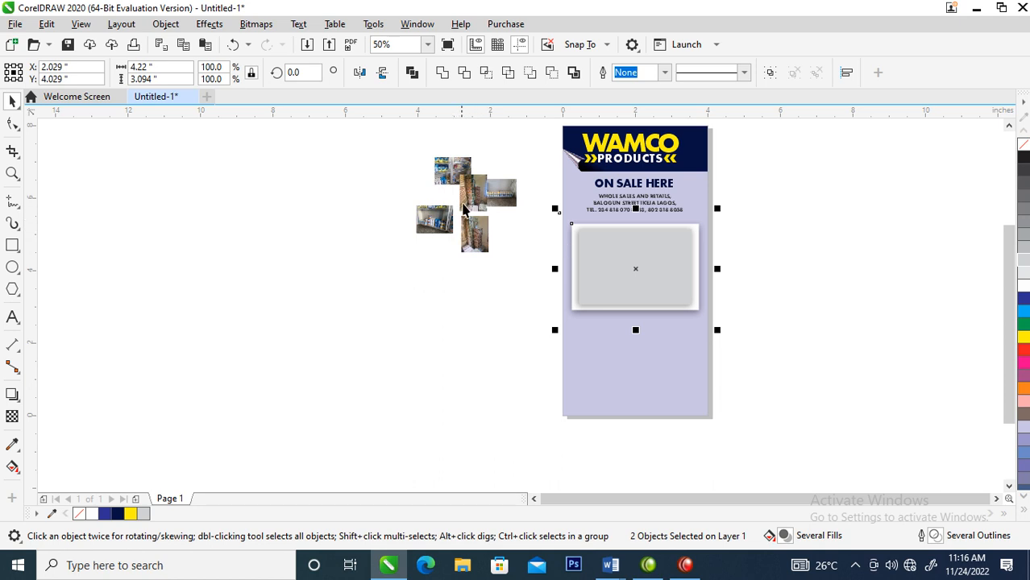
key(z)
drag(356, 145, 758, 341)
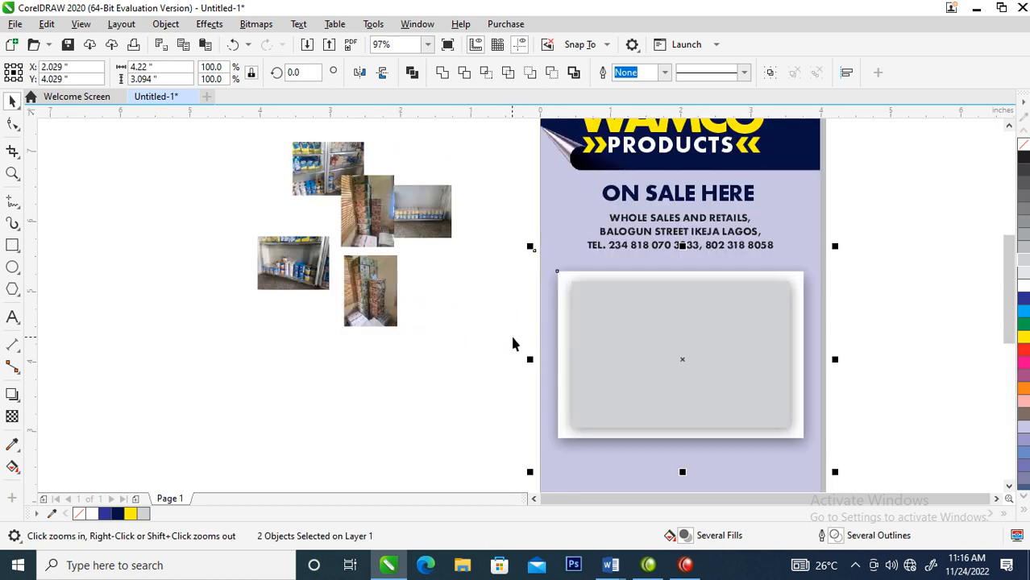
drag(327, 177, 434, 397)
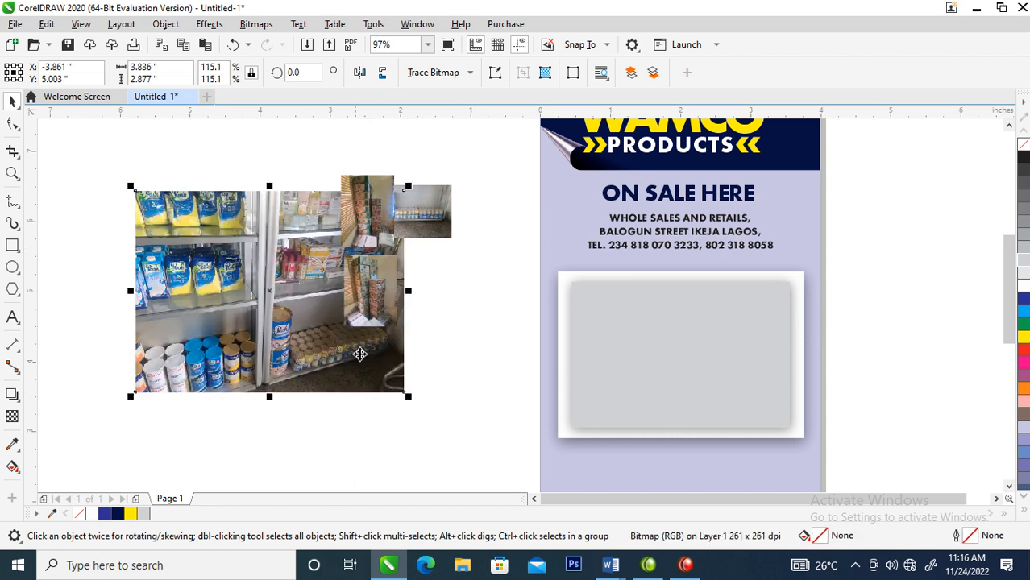
PowerClip the enlarged shelf photo inside the grey rectangle of the white frame
drag(311, 306, 250, 352)
click(282, 300)
click(282, 300)
drag(282, 300, 658, 321)
click(715, 371)
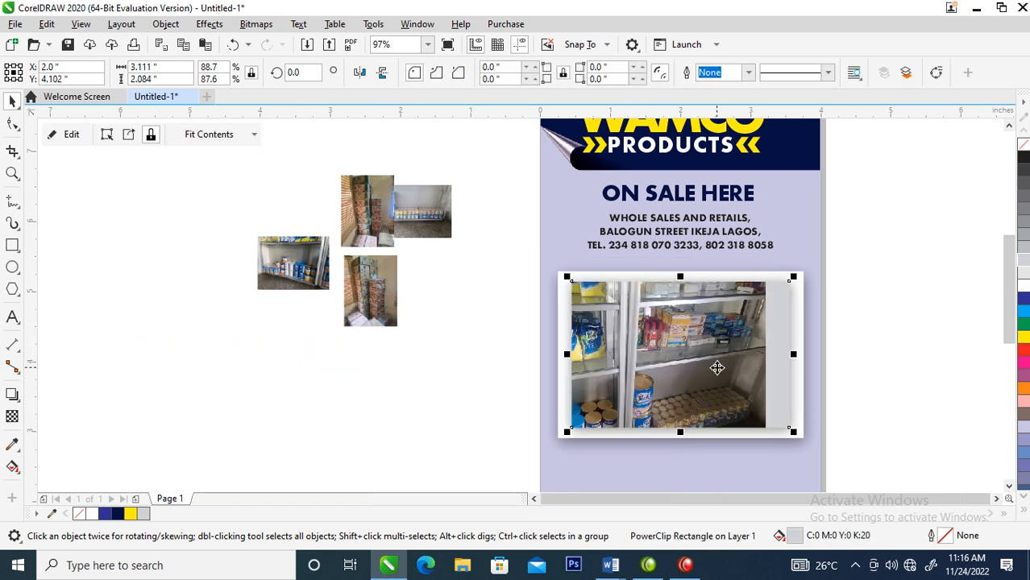
Enlarge the clipped shelf photo to about 7.09 x 5.32 inches and reposition it so the boxed products fill the frame
ctrl+click(699, 317)
drag(770, 253, 819, 219)
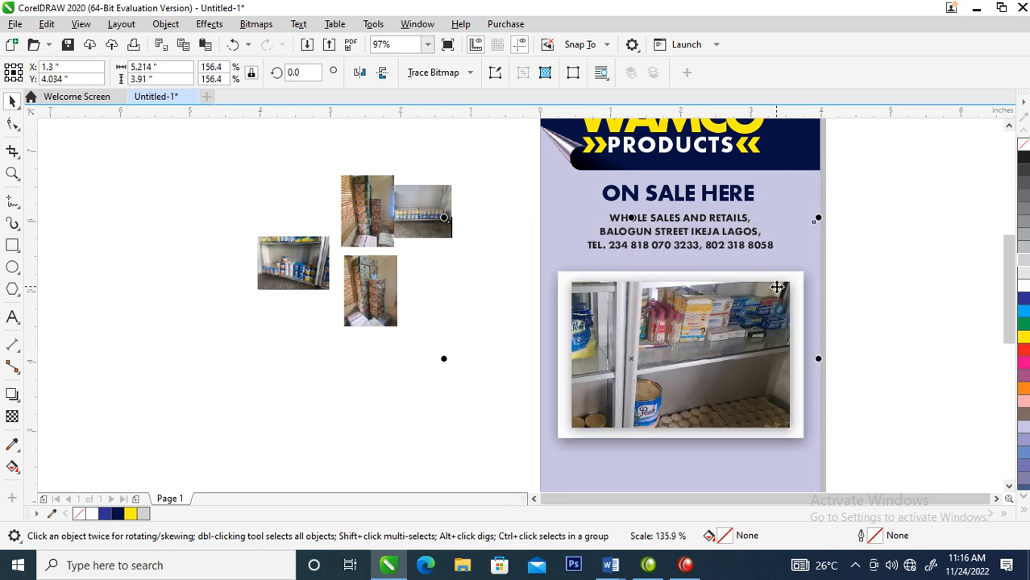
drag(698, 314, 696, 364)
drag(793, 271, 852, 223)
drag(743, 319, 742, 378)
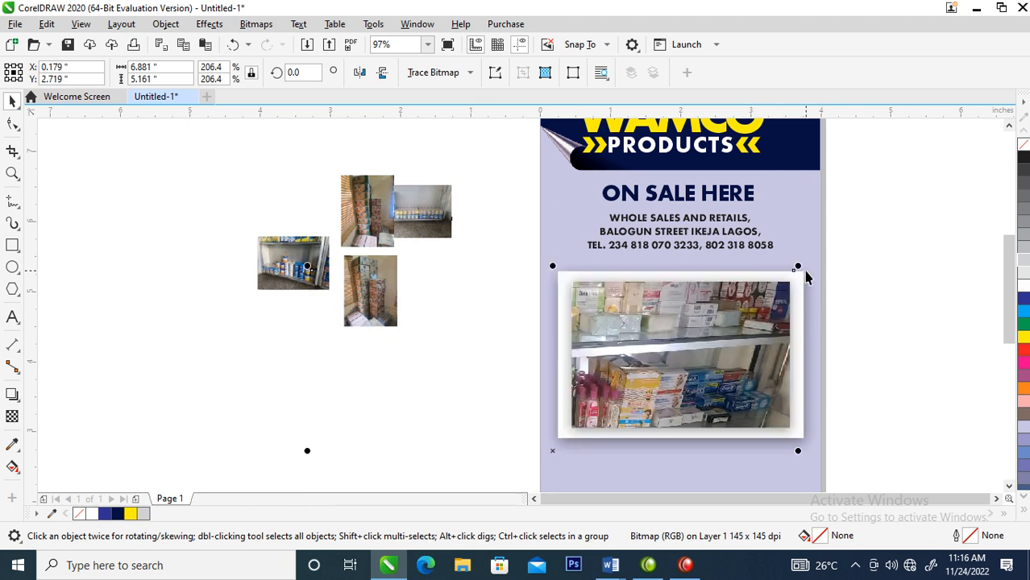
drag(795, 268, 804, 260)
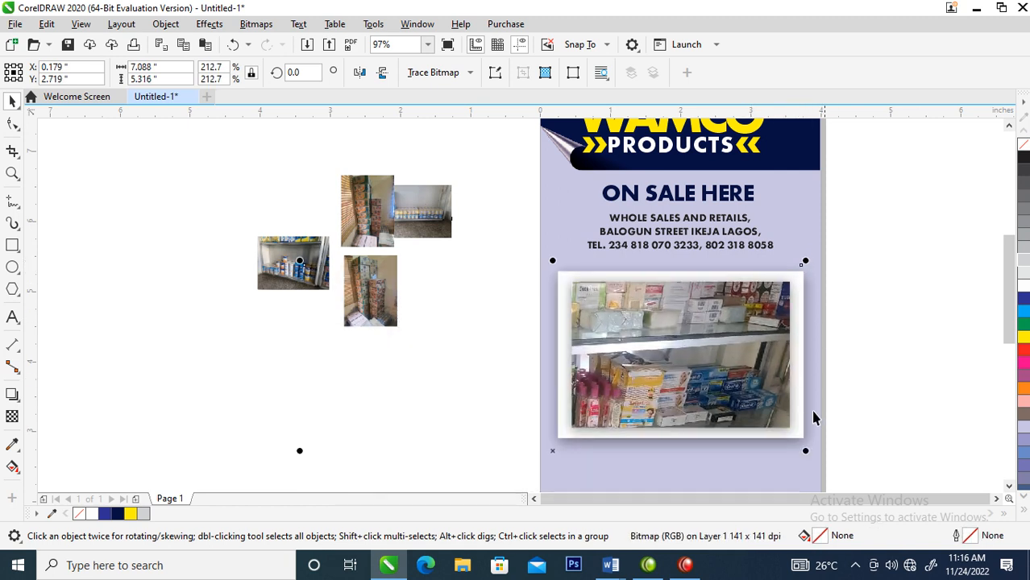
Duplicate the complete photo frame with its shadows directly below the original
scroll(853, 401, down, 2)
scroll(853, 396, down, 1)
key(z)
drag(623, 308, 935, 488)
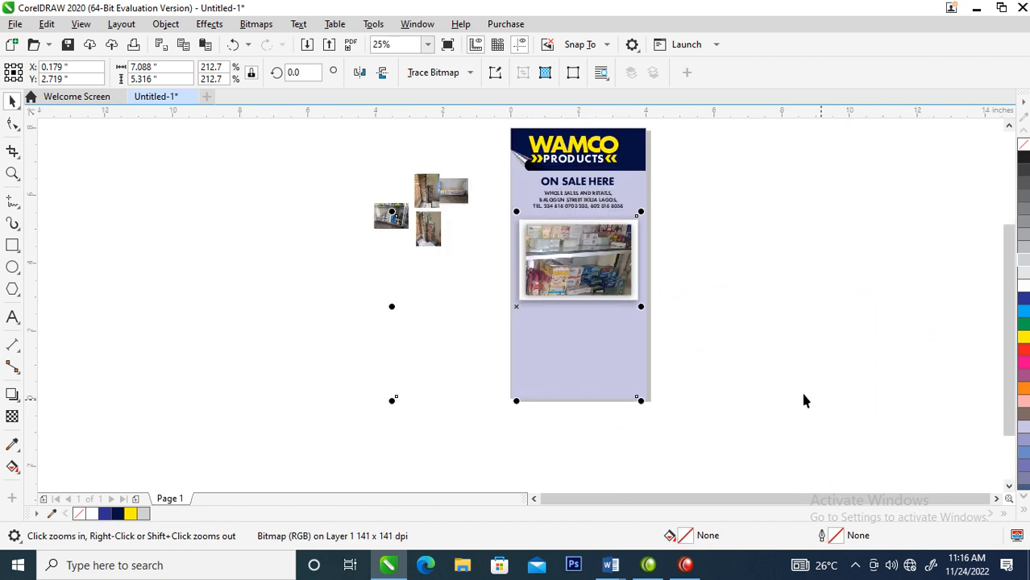
click(732, 205)
drag(483, 356, 474, 364)
drag(595, 257, 600, 344)
right_click(600, 345)
click(539, 352)
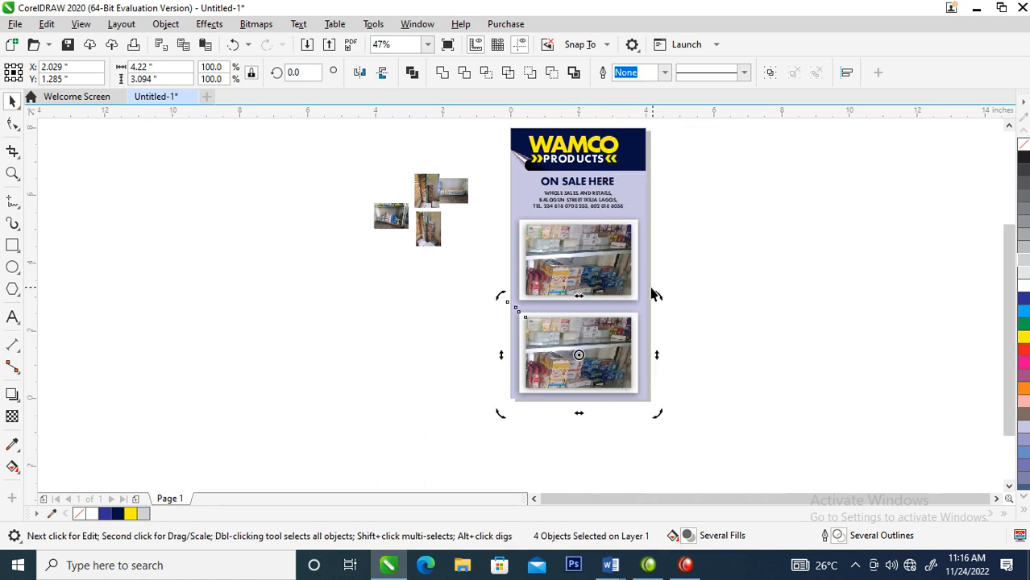
Shrink the duplicated frame to about 1.83 x 1.34 inches and place it under the left part of the large frame
click(617, 339)
drag(655, 296, 615, 294)
drag(595, 366, 568, 336)
Try to place a copy of the small frame to its right
key(z)
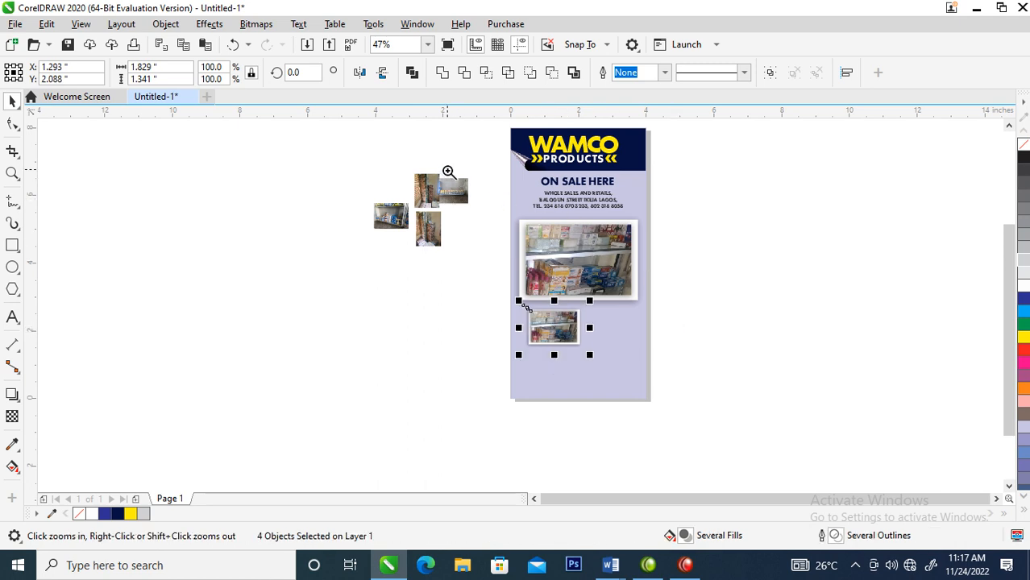
drag(385, 183, 712, 363)
key(space)
drag(538, 418, 621, 405)
click(516, 404)
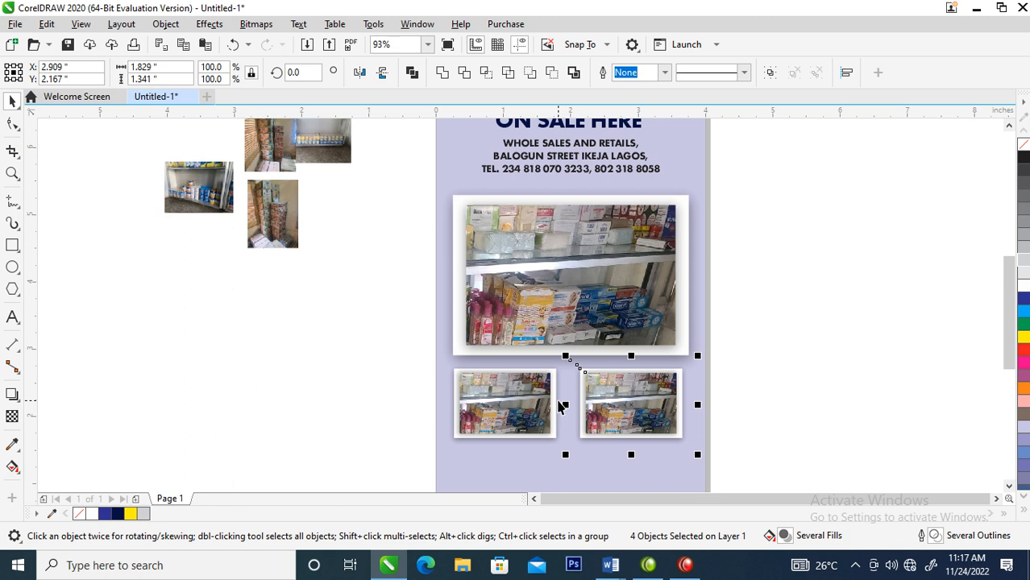
key(ctrl+z)
Enlarge the small frame to about 2.02 x 1.48 inches and duplicate it to the right, in line with the large frame's edge
drag(569, 457, 585, 466)
click(506, 405)
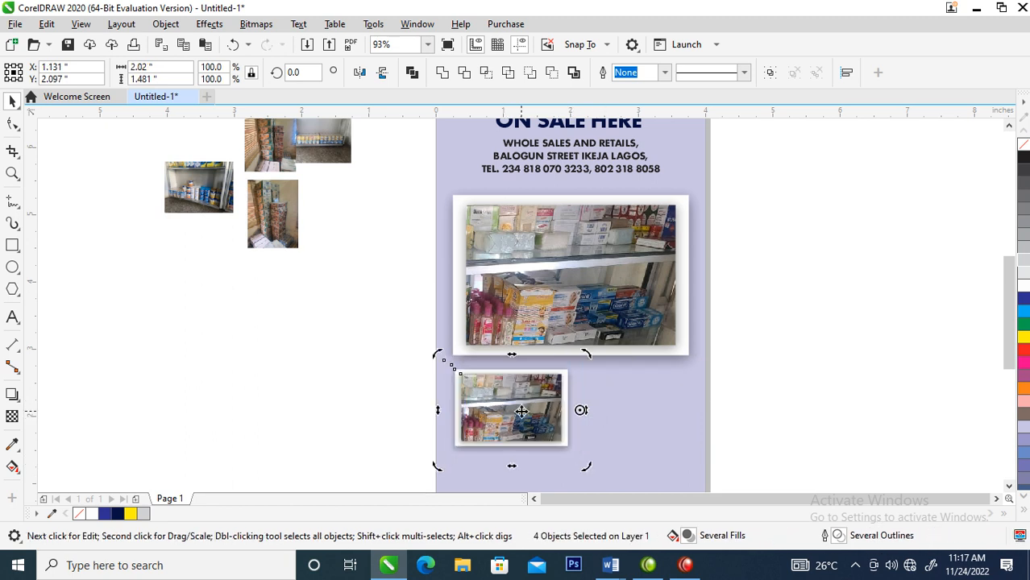
click(493, 406)
drag(504, 417, 623, 421)
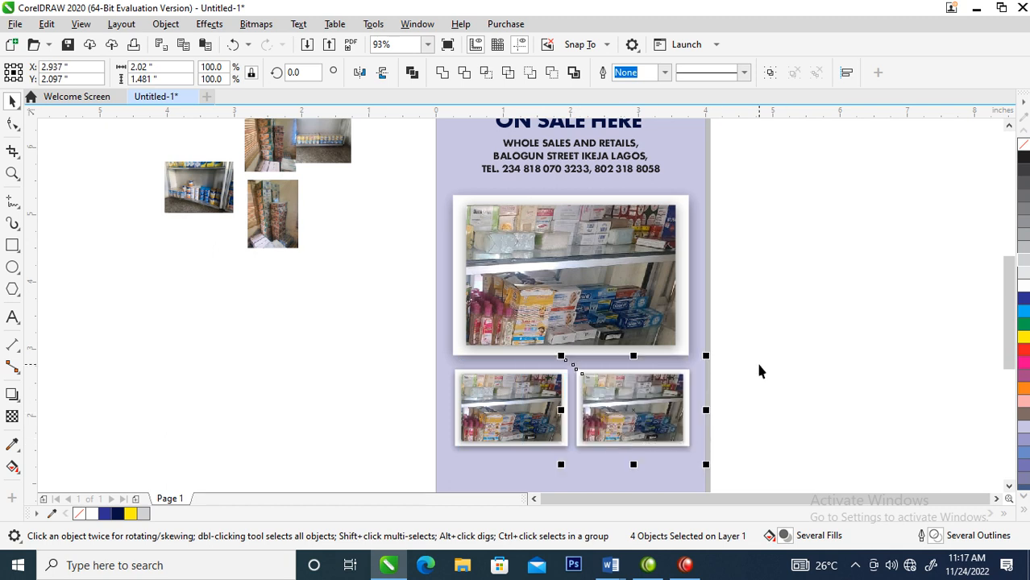
Extract the photo from the right small frame and delete it, leaving the frame empty
scroll(757, 369, down, 3)
key(z)
drag(521, 321, 793, 461)
key(space)
click(574, 288)
right_click(573, 288)
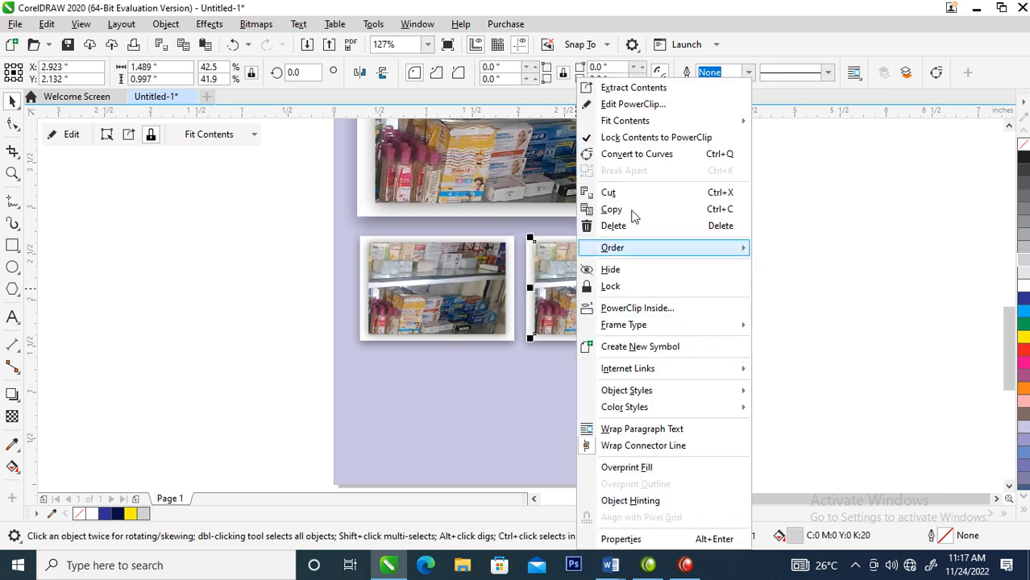
click(633, 87)
key(Delete)
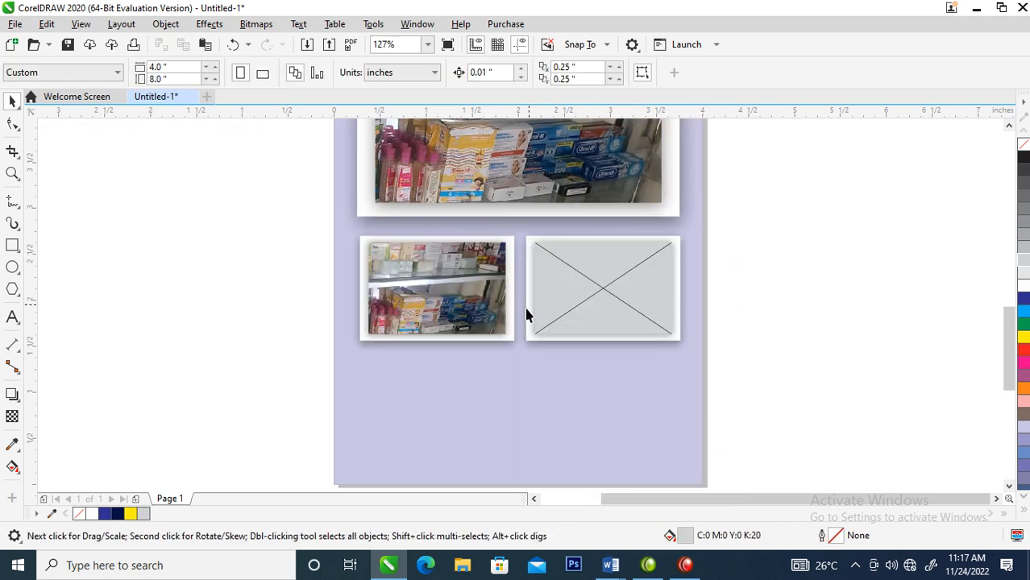
Extract the photo from the left small frame and delete it
click(432, 278)
right_click(432, 279)
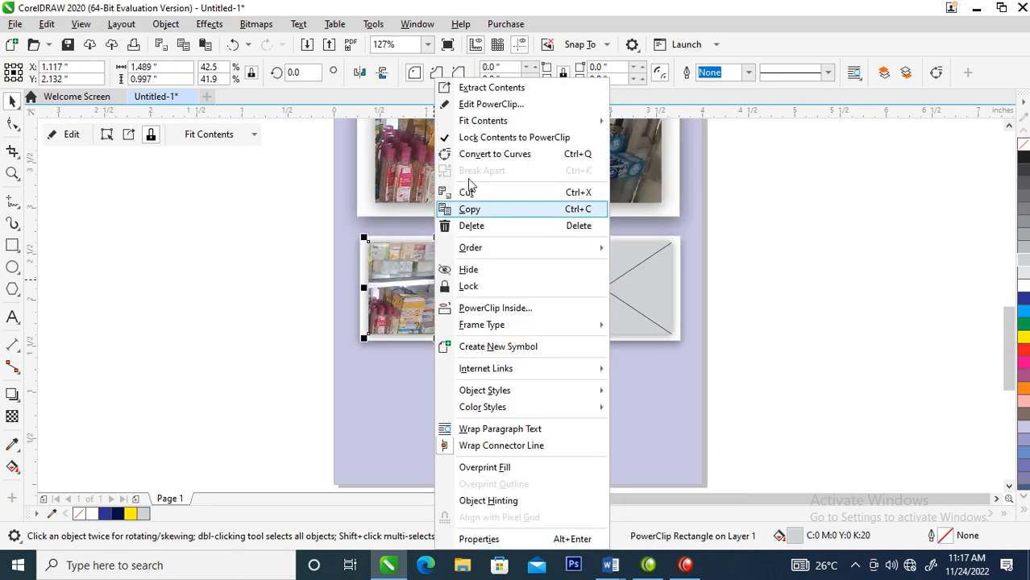
click(483, 89)
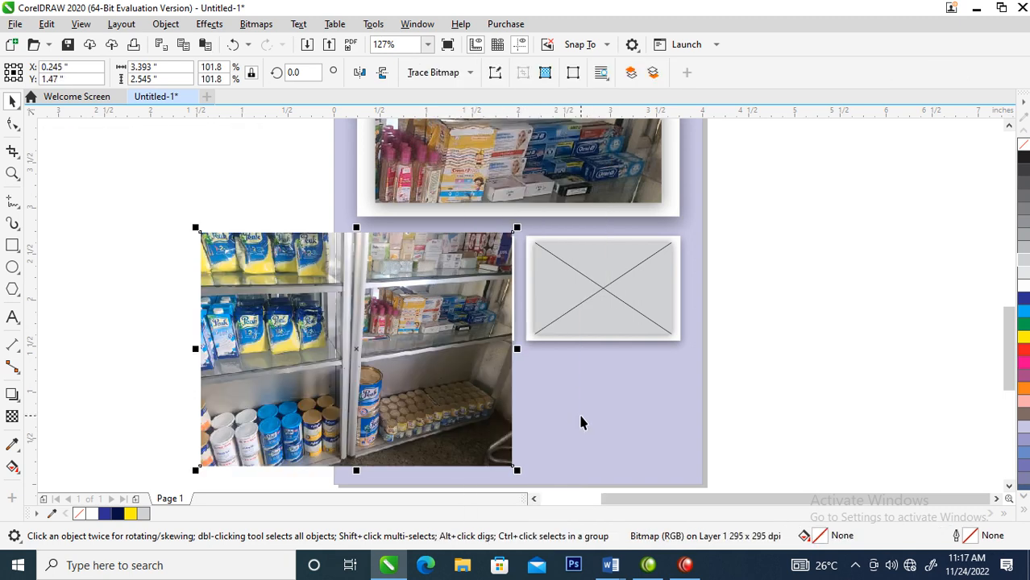
key(Delete)
Duplicate the two empty small frames straight down as a second row near the page's lower edge
scroll(552, 374, down, 2)
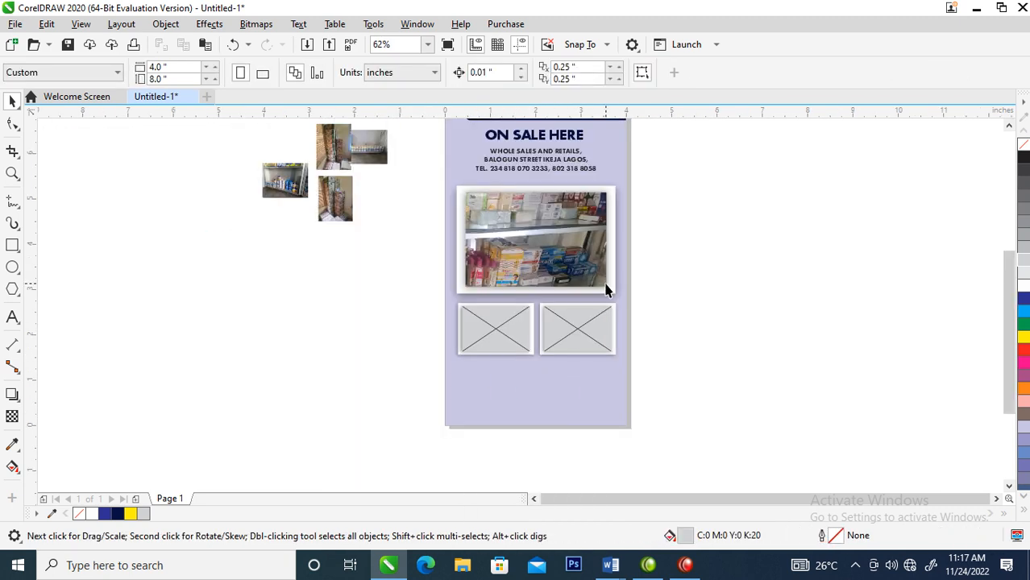
drag(705, 286, 450, 386)
drag(397, 432, 398, 433)
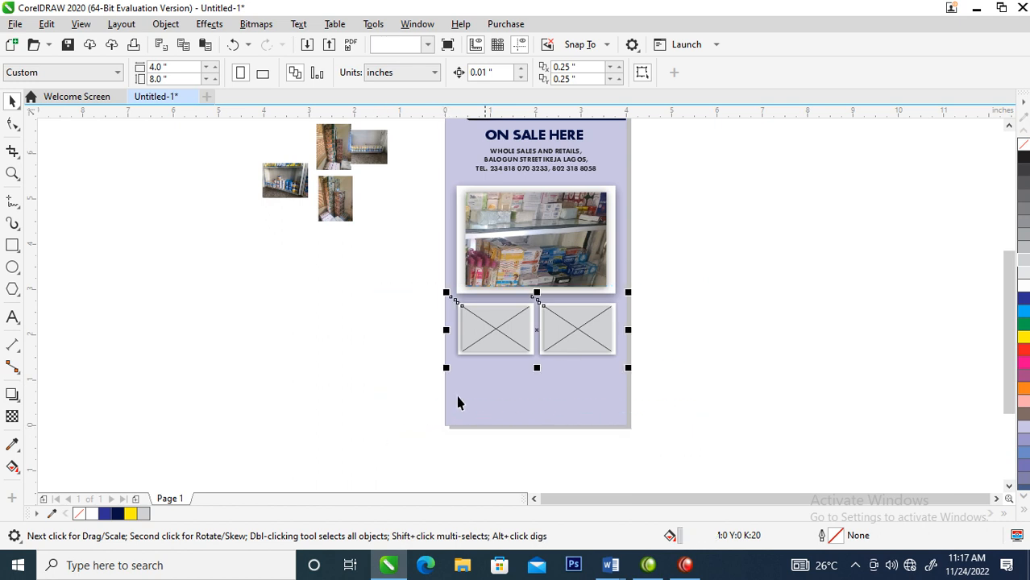
drag(574, 330, 577, 397)
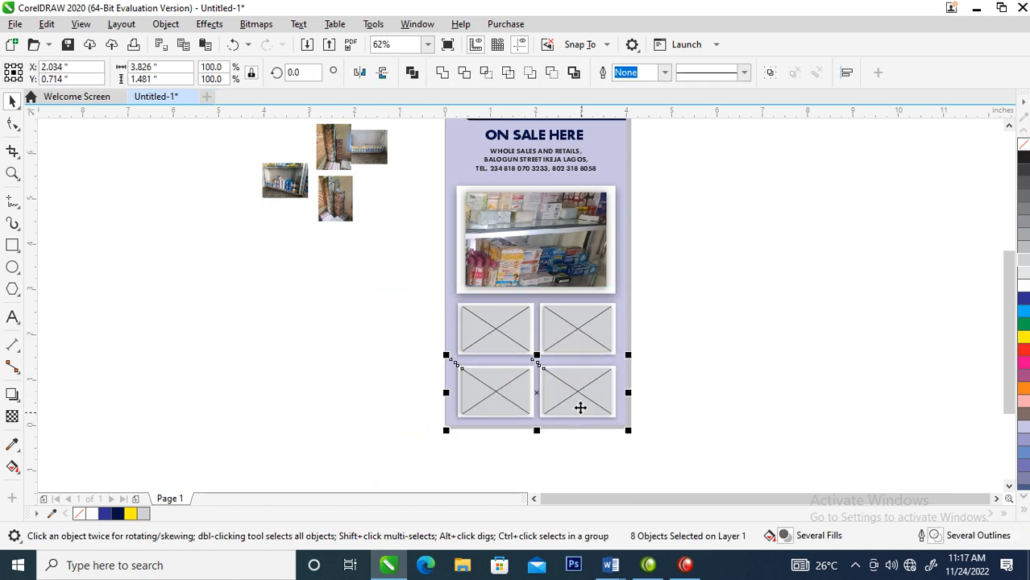
Move the loose product photos down beside the empty frames
drag(211, 256, 431, 98)
drag(381, 187, 411, 338)
key(z)
drag(224, 241, 812, 500)
click(299, 170)
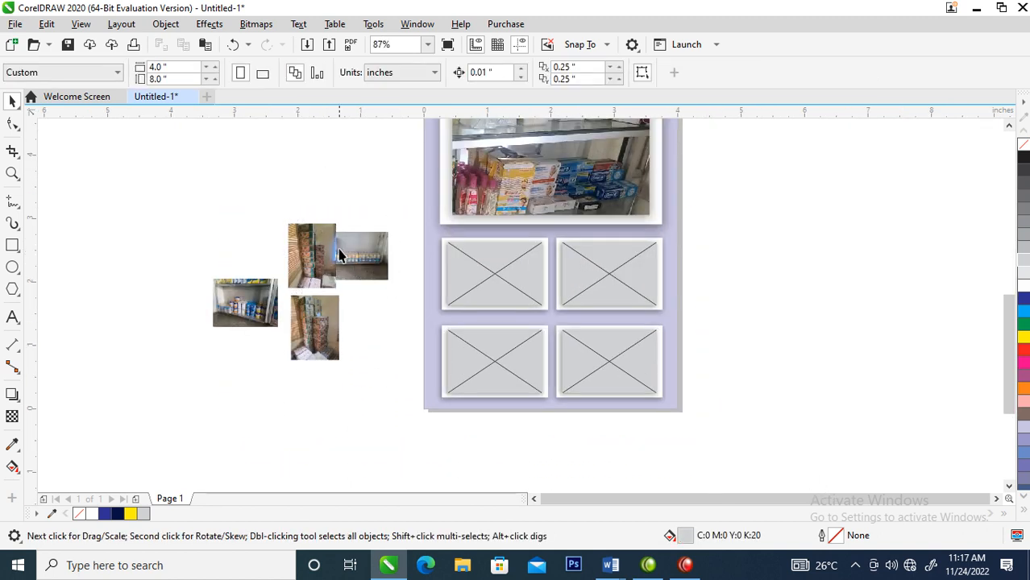
PowerClip the stacked-cartons photo into the upper left small frame and the single-shelf photo into the upper right one
drag(334, 242, 472, 254)
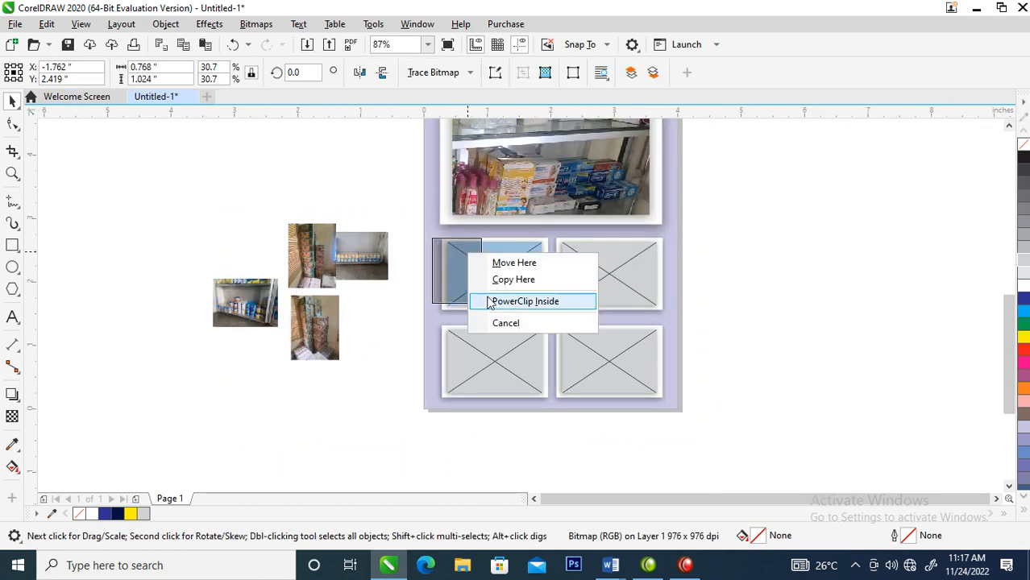
click(531, 305)
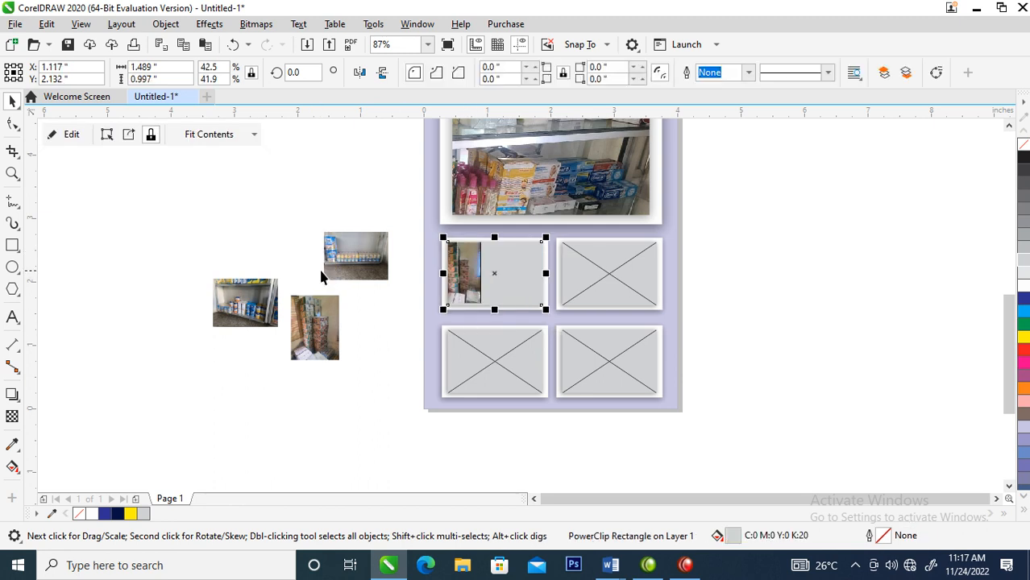
drag(347, 255, 650, 260)
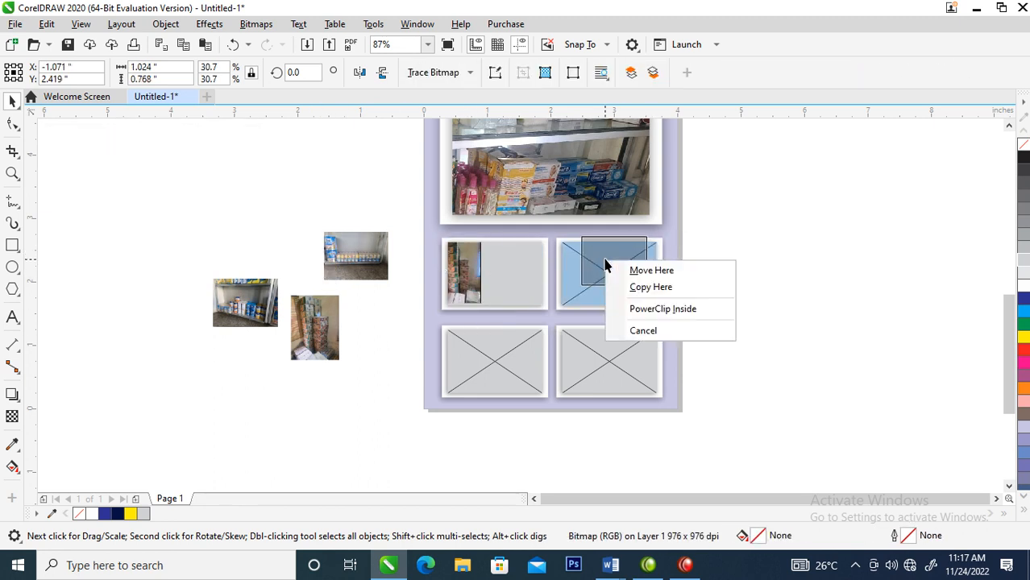
click(662, 308)
PowerClip a shelf photo into the lower left small frame and the piled-cartons photo into the lower right one
drag(248, 304, 481, 344)
click(521, 392)
drag(333, 356, 319, 410)
drag(259, 316, 306, 269)
drag(278, 319, 609, 360)
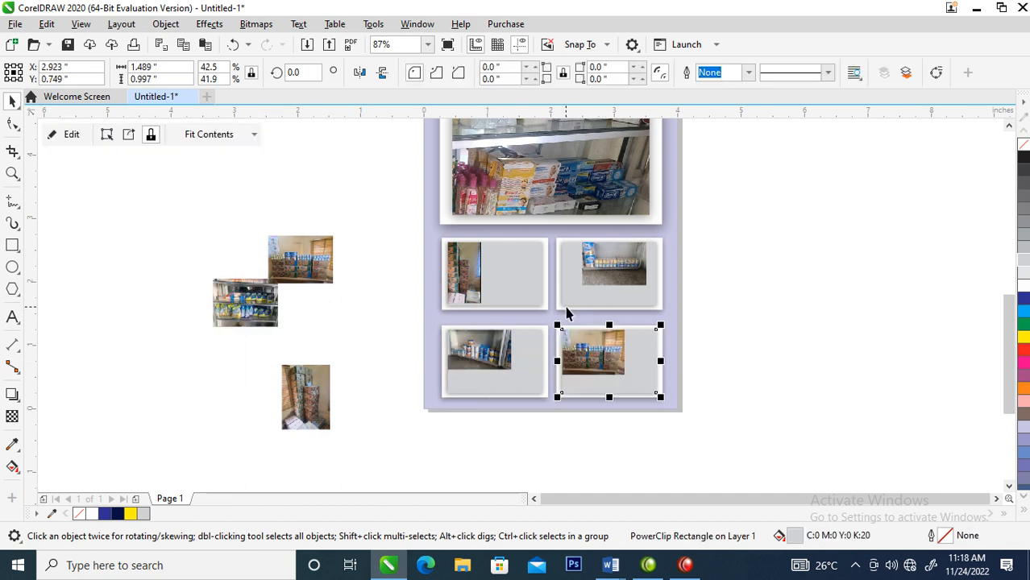
Replace the lower left frame's photo with the loose two-shelf photo, PowerClipped and enlarged to about 2.08 x 1.56 inches
click(264, 314)
click(379, 328)
right_click(498, 354)
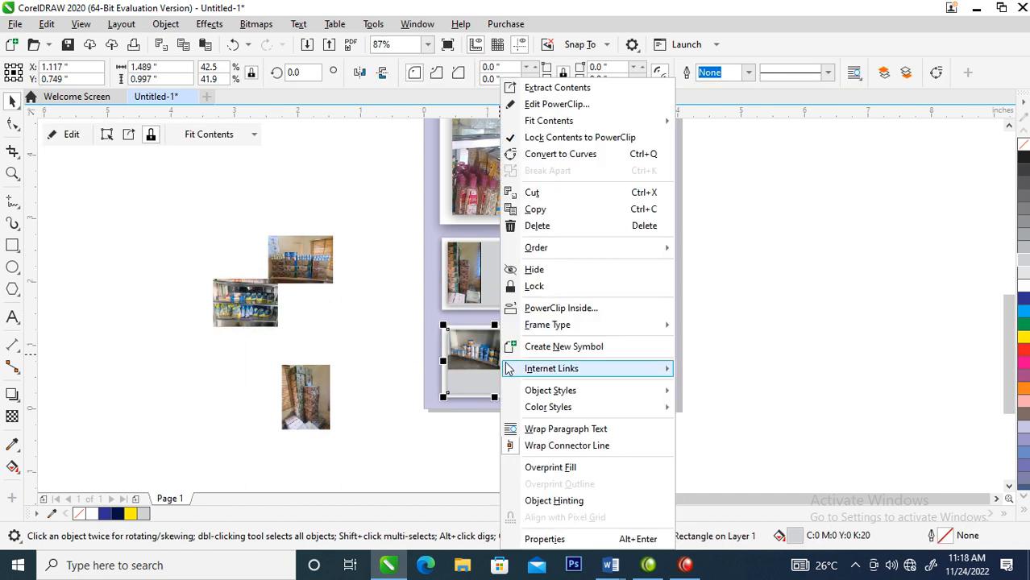
click(555, 25)
key(Delete)
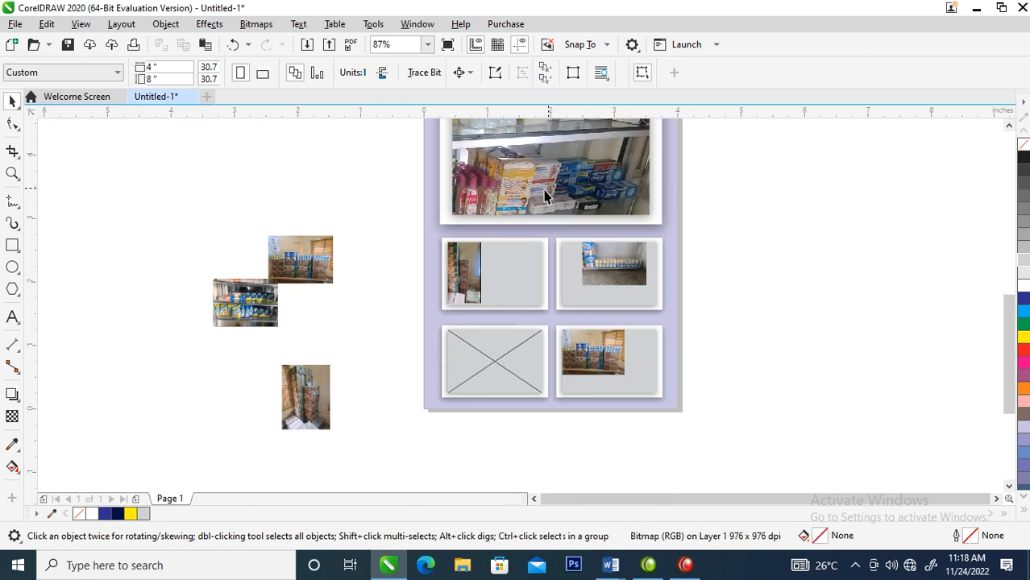
mouse_move(260, 308)
mouse_down()
mouse_move(499, 364)
mouse_move(480, 354)
mouse_move(558, 421)
mouse_up()
ctrl+click(501, 365)
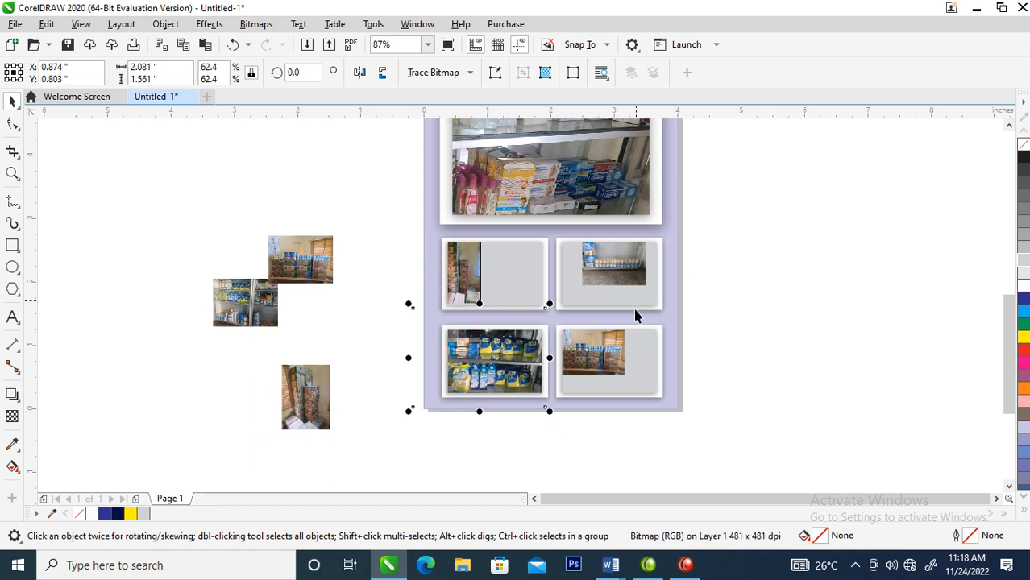
Enlarge the photo in the upper right small frame to about 1.97 x 1.48 inches and reposition it to fill the frame
click(621, 264)
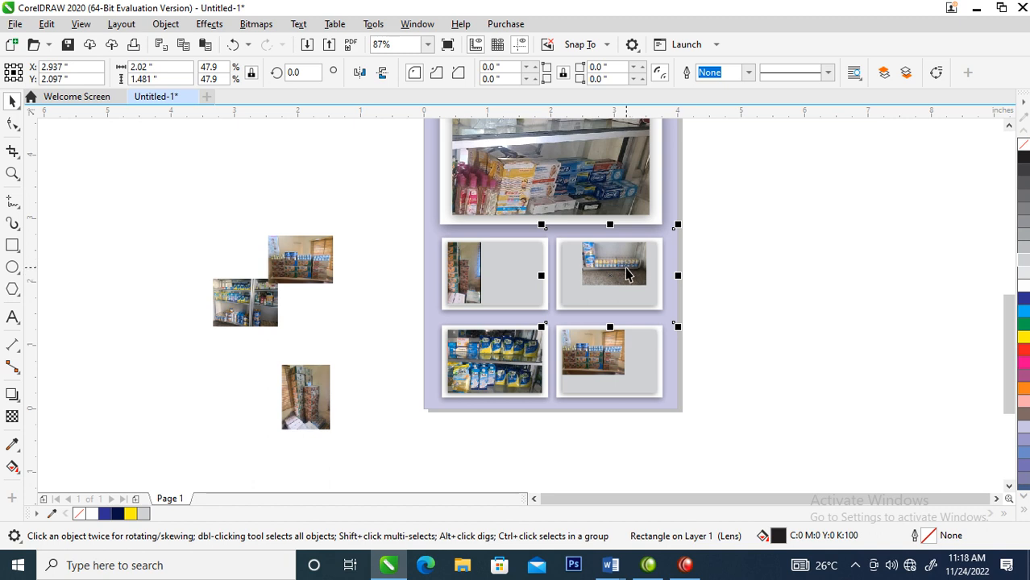
key(Escape)
click(630, 293)
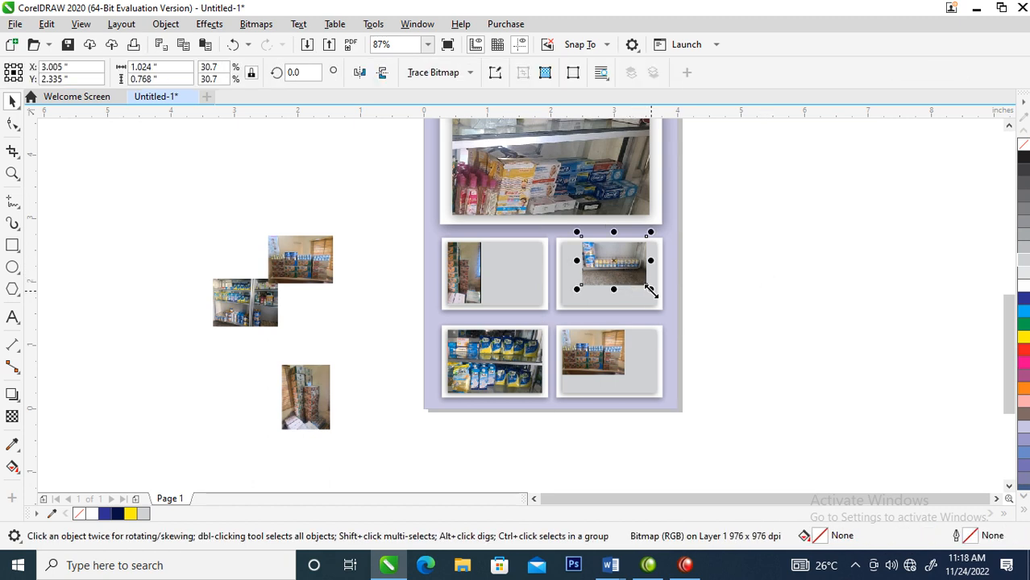
drag(650, 290, 680, 311)
drag(617, 273, 620, 294)
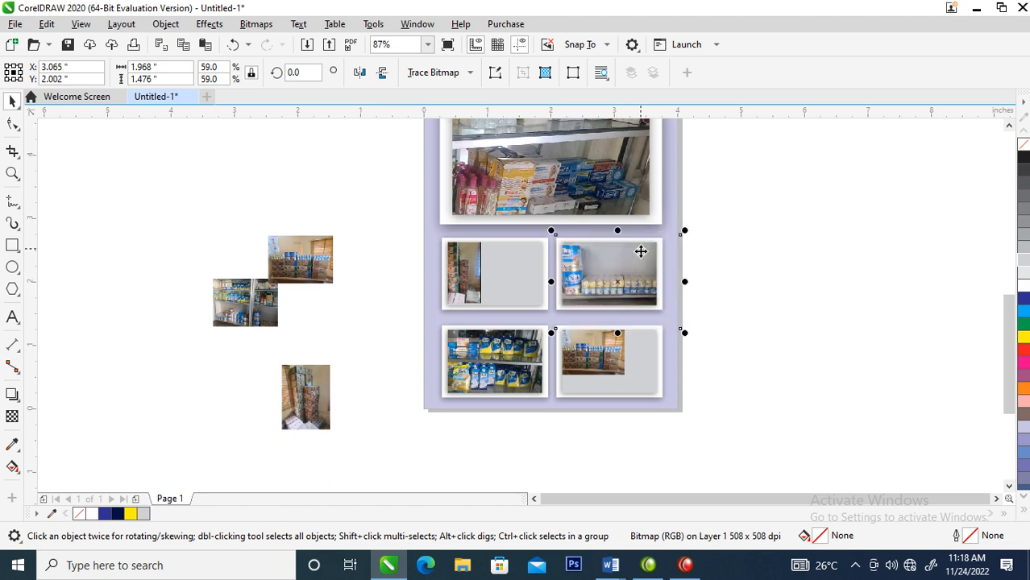
Enlarge the cartons photo in the upper left small frame to about 2.02 x 2.69 inches and reposition it to fill the frame
click(474, 276)
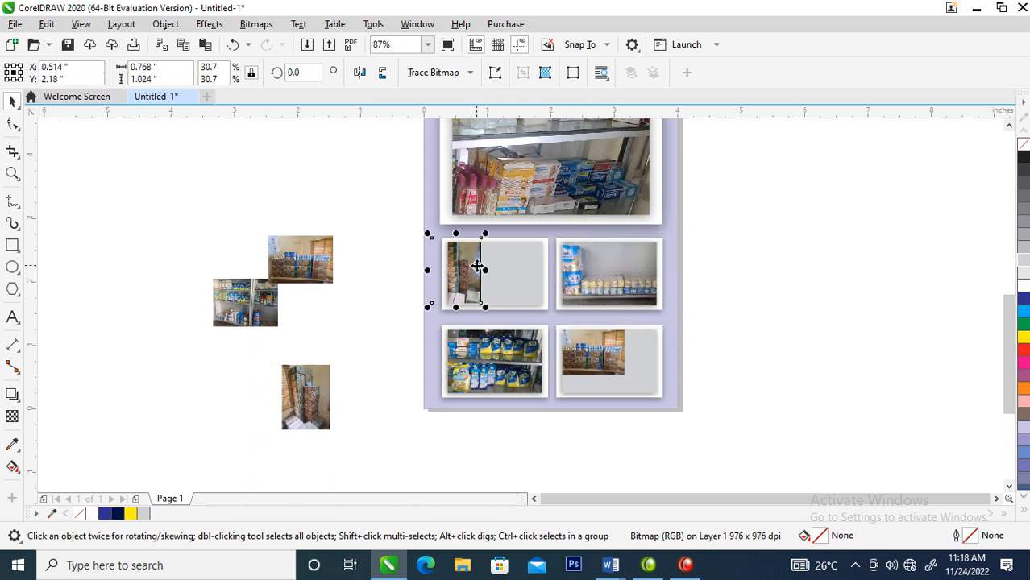
drag(476, 266, 539, 180)
drag(510, 269, 529, 288)
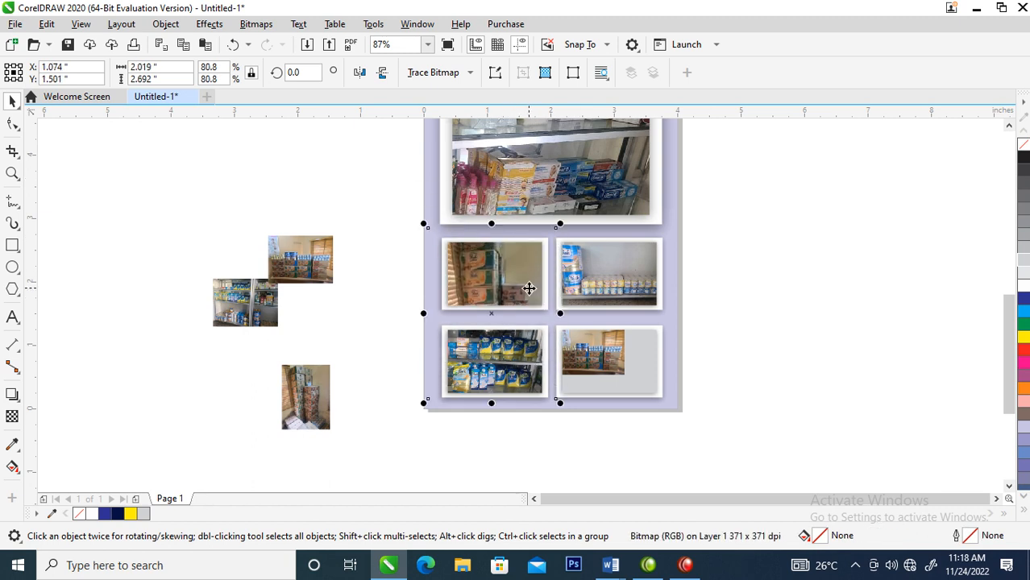
Enlarge the photo in the lower right small frame to about 1.62 x 1.21 inches so it fills the frame
click(801, 332)
click(619, 372)
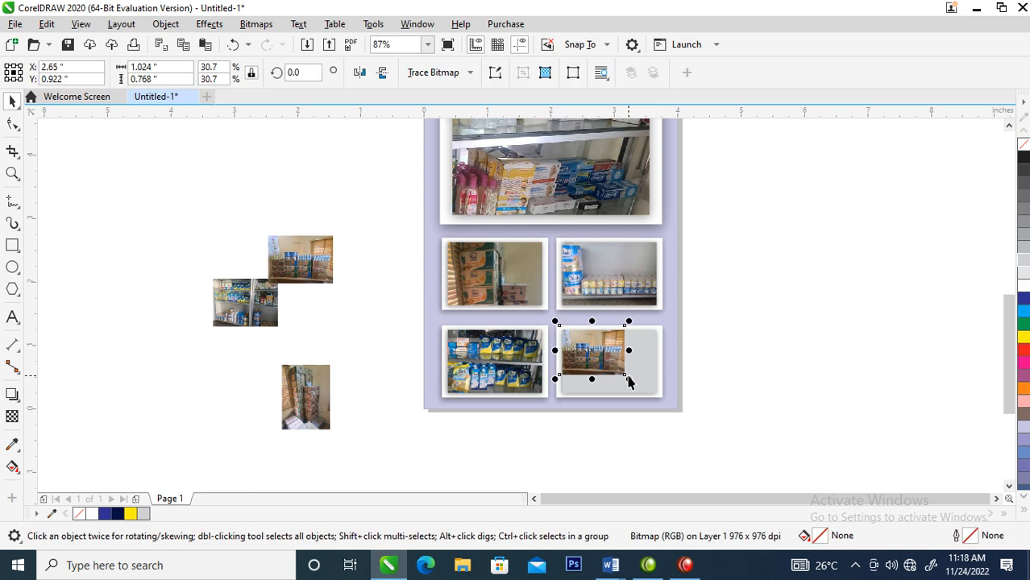
drag(627, 379, 666, 407)
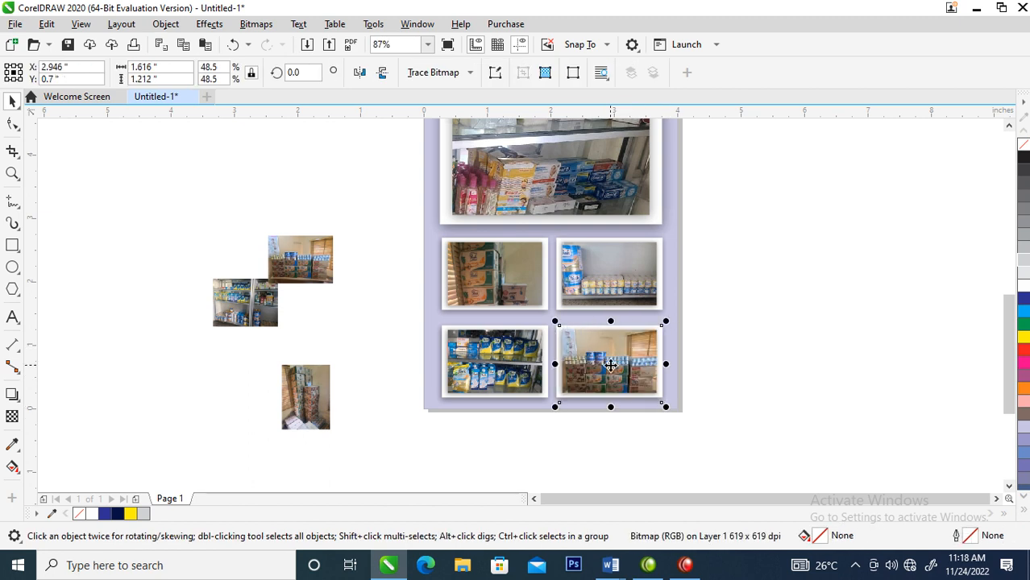
click(786, 322)
Move all five photo frames together slightly up, closer to the contact text
scroll(650, 302, down, 5)
key(z)
drag(593, 204, 699, 336)
drag(375, 172, 817, 466)
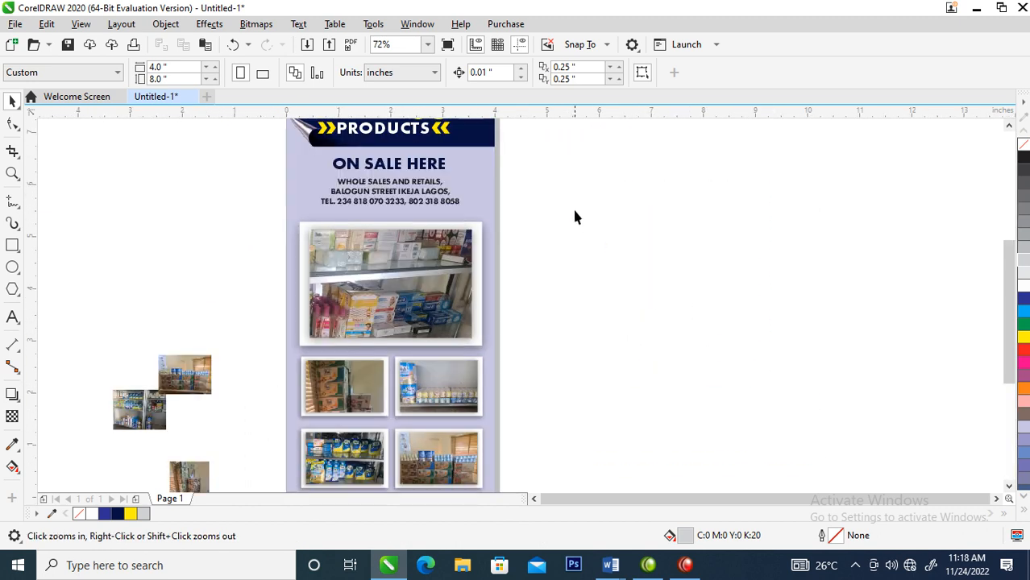
drag(571, 195, 275, 460)
drag(409, 246, 416, 236)
Break the three-line contact text under the ON SALE HERE heading apart into separate lines
scroll(411, 196, down, 2)
key(F2)
drag(307, 126, 476, 215)
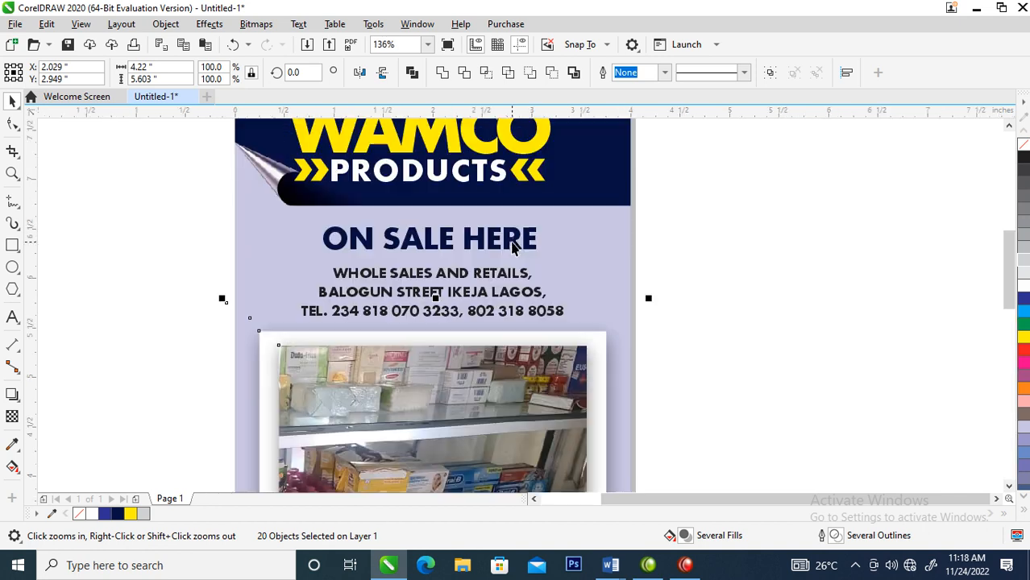
click(489, 315)
click(524, 317)
drag(199, 366, 202, 360)
click(398, 314)
double_click(419, 275)
key(ctrl+k)
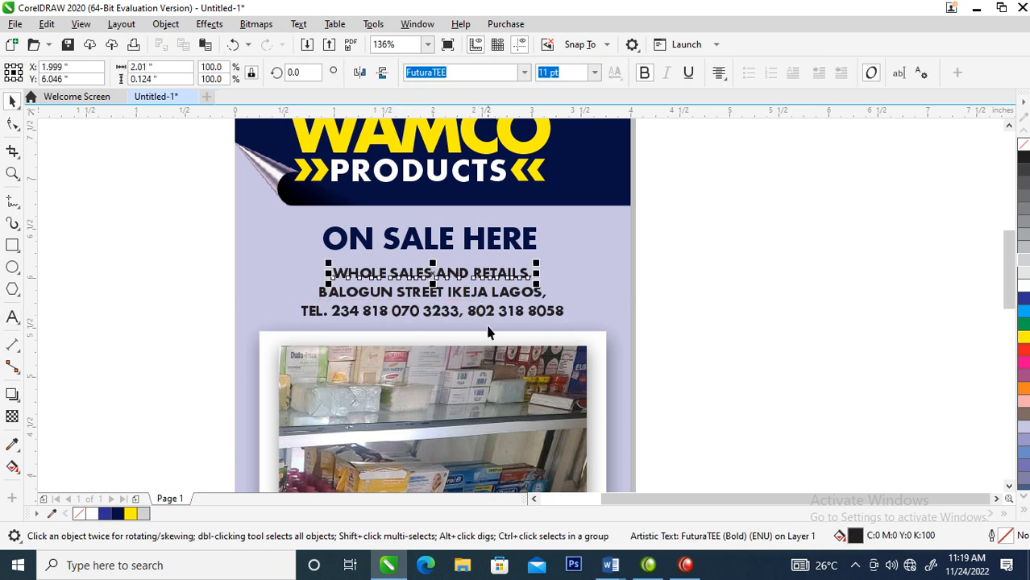
Move the address and telephone lines together from under the heading to the bottom of the flyer, below the photo frames
click(172, 280)
click(328, 340)
drag(152, 272, 603, 339)
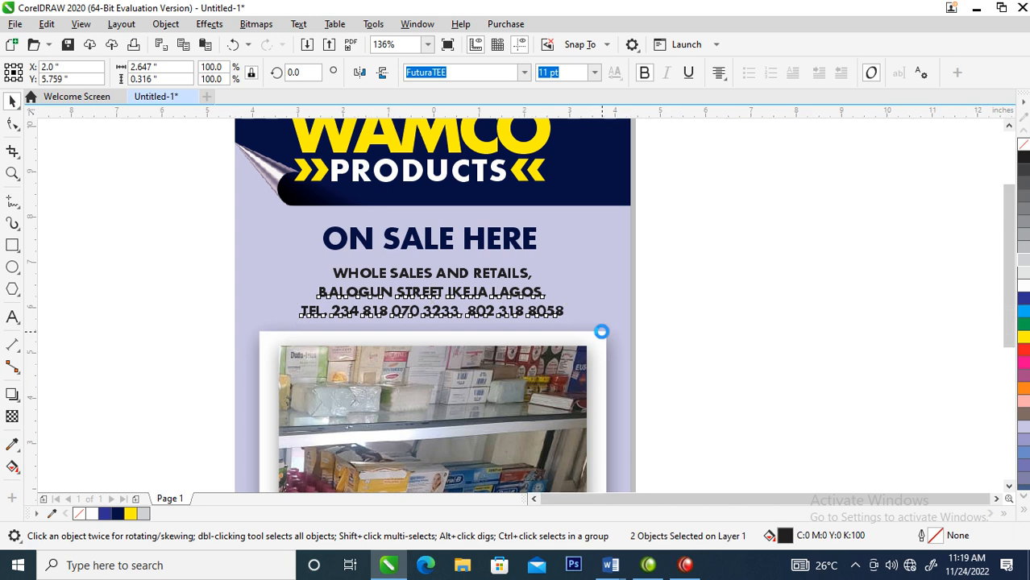
scroll(603, 338, down, 5)
key(z)
drag(501, 338, 650, 418)
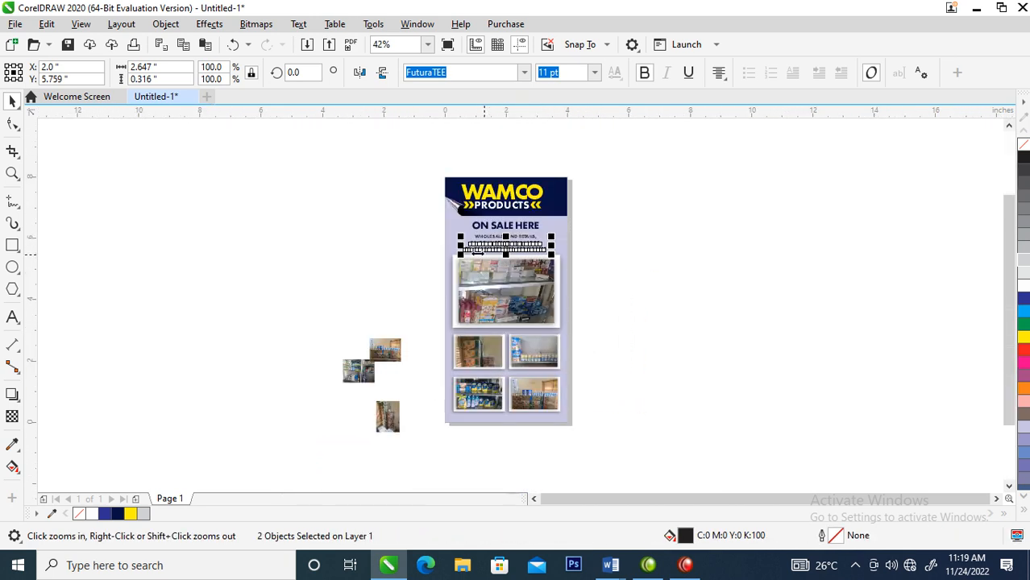
drag(504, 243, 494, 431)
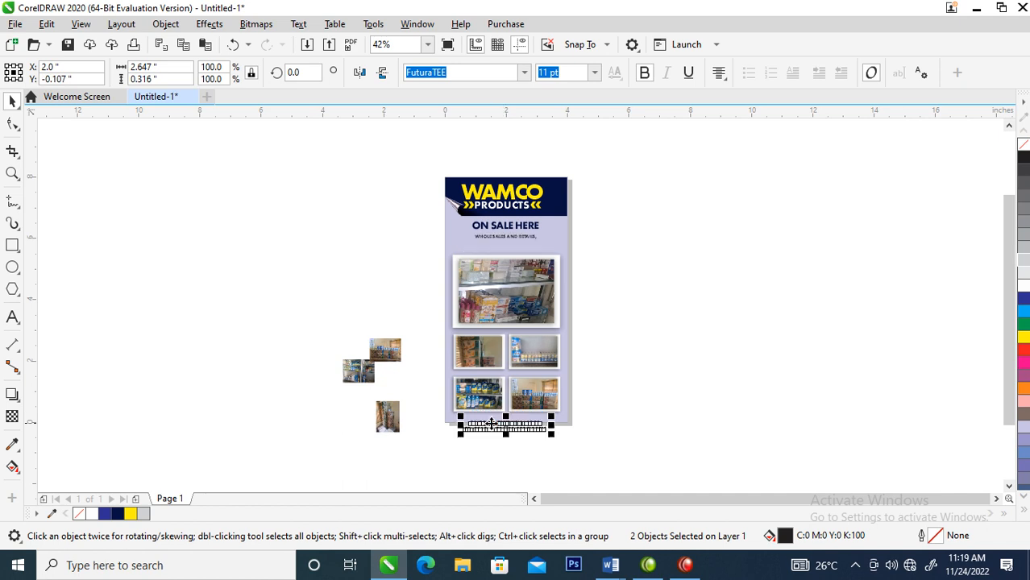
Move all five photo frames together up into the space under the WHOLE SALES AND RETAILS line
drag(605, 237, 456, 339)
drag(390, 413, 387, 416)
mouse_move(534, 269)
mouse_down()
mouse_move(534, 288)
mouse_move(535, 271)
mouse_move(542, 284)
mouse_up()
Place the address line on the flyer just below the two lower photo frames
key(z)
drag(389, 341, 674, 437)
click(629, 395)
drag(533, 395, 536, 375)
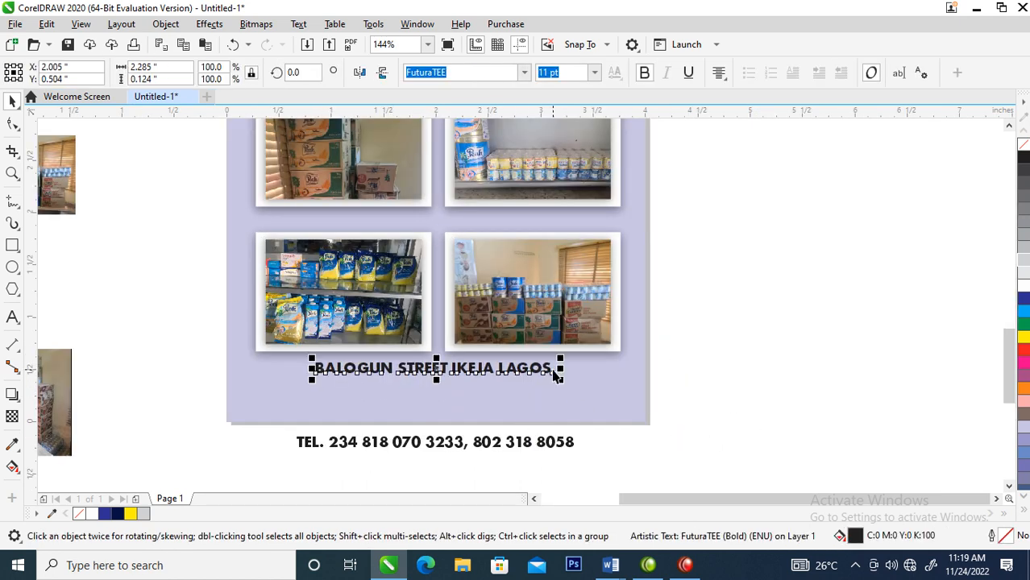
Replace the comma at the end of the address line with a full stop
click(552, 368)
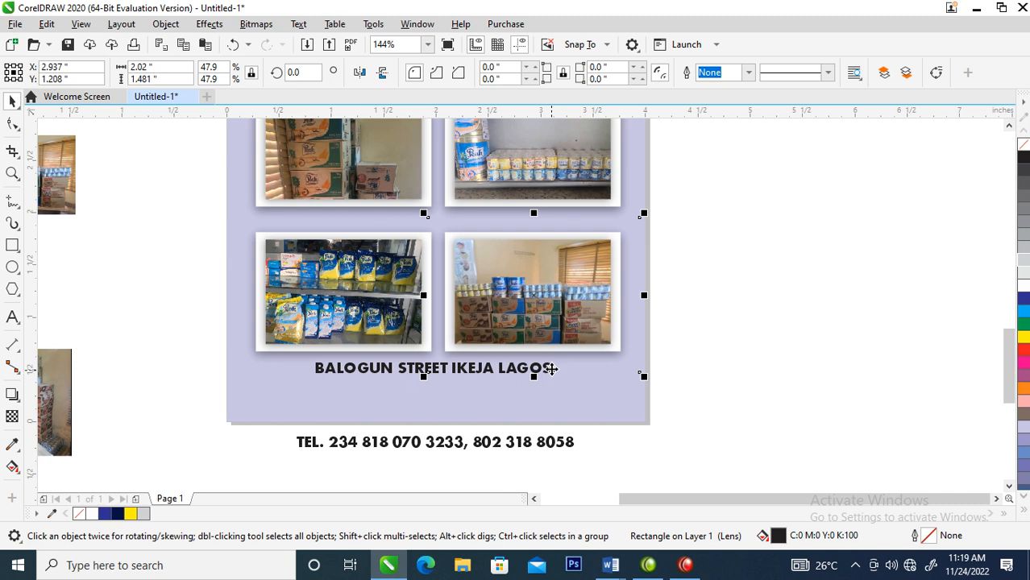
click(469, 369)
click(452, 376)
click(442, 377)
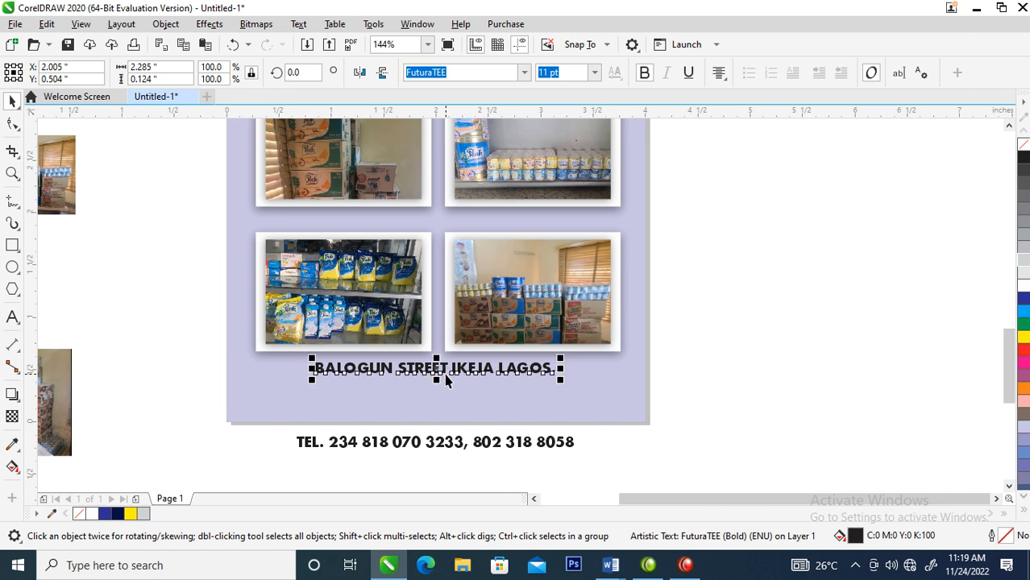
key(F8)
key(BackSpace)
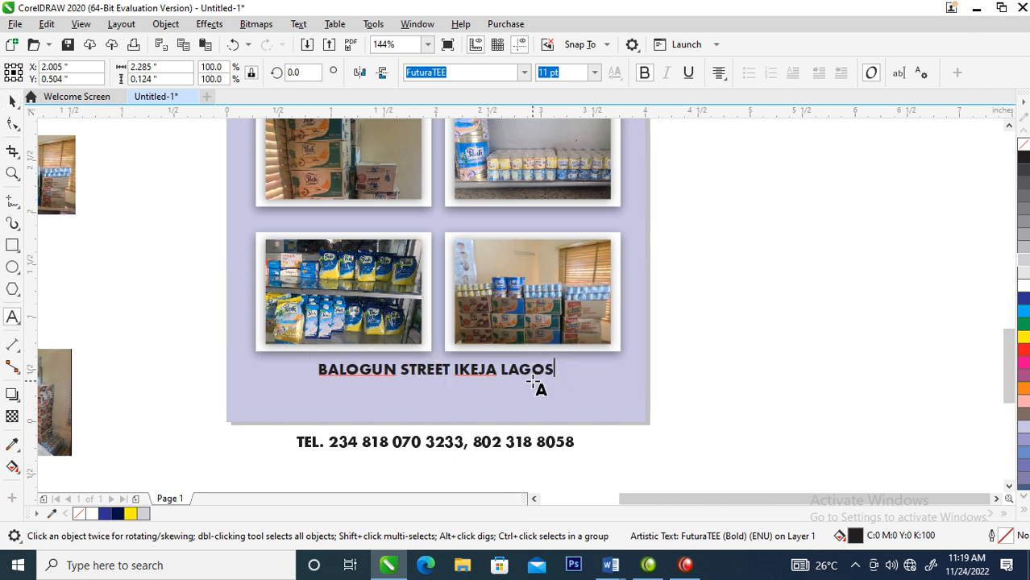
text(.)
key(ctrl+space)
Move the telephone line directly below the address line and delete its "TEL." prefix
drag(561, 449, 545, 395)
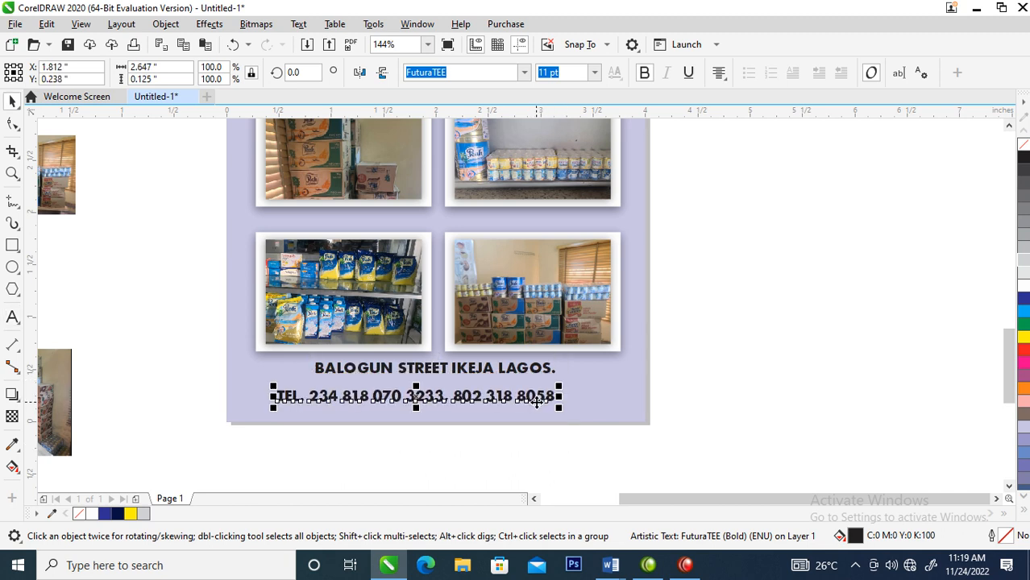
key(F8)
drag(307, 397, 242, 389)
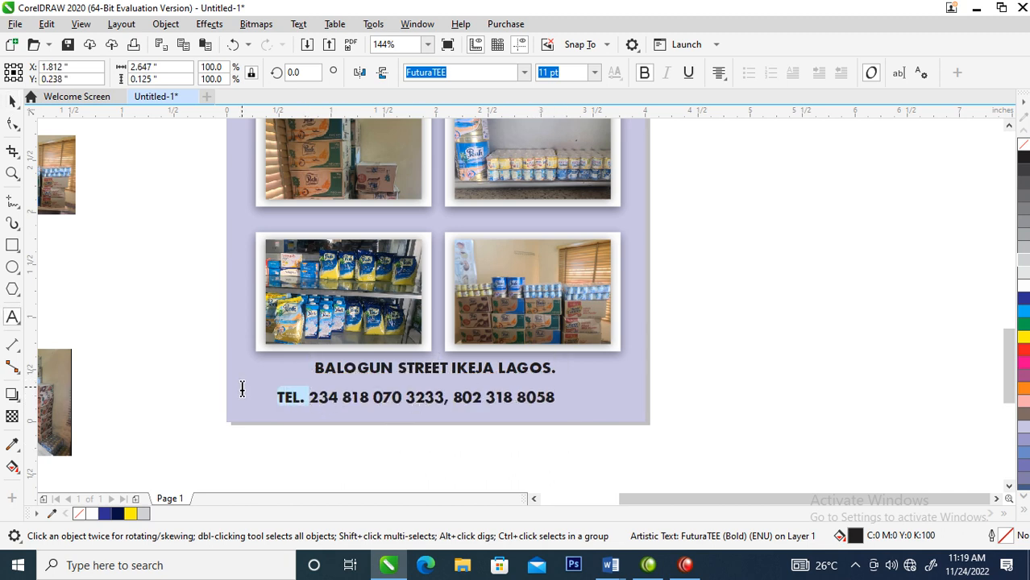
key(BackSpace)
key(ctrl+space)
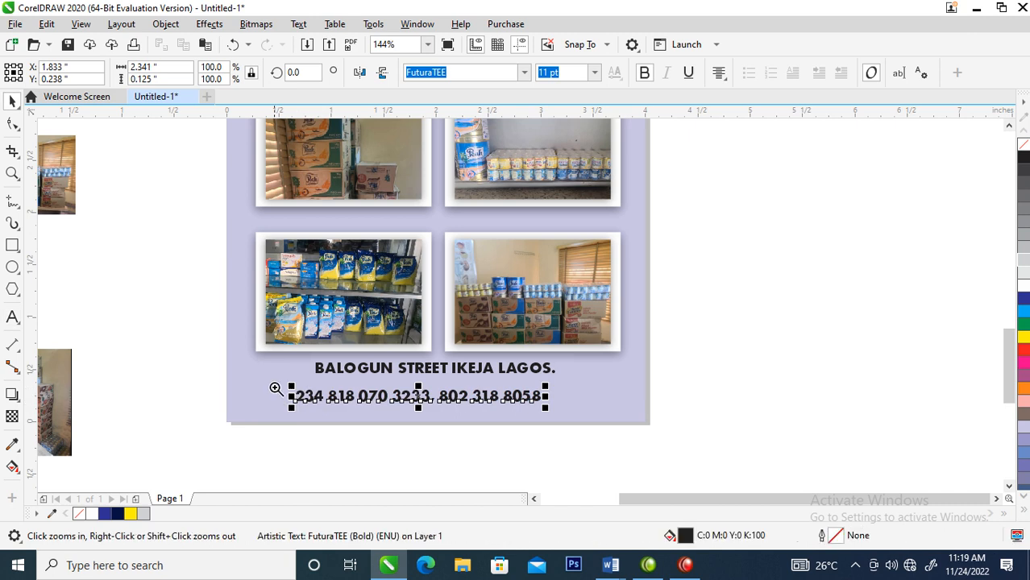
Enlarge the telephone line to about 15 pt and add a leading 0 to the second phone number
drag(206, 320, 850, 457)
drag(547, 301, 681, 266)
key(F8)
click(471, 311)
text(0)
key(ctrl+space)
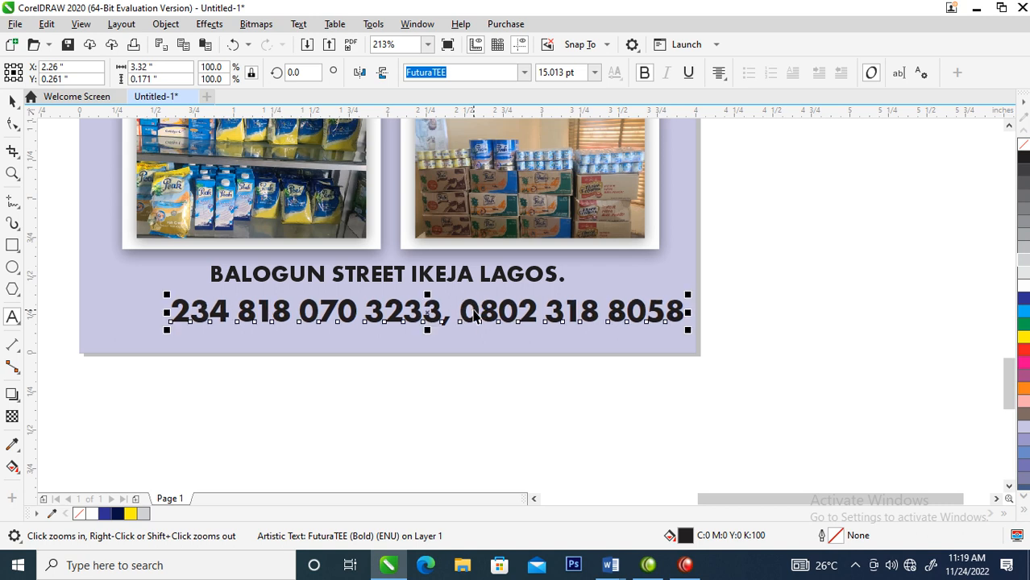
Tighten the character spacing of the telephone line to about 3.08 inches wide with the Shape tool
click(13, 122)
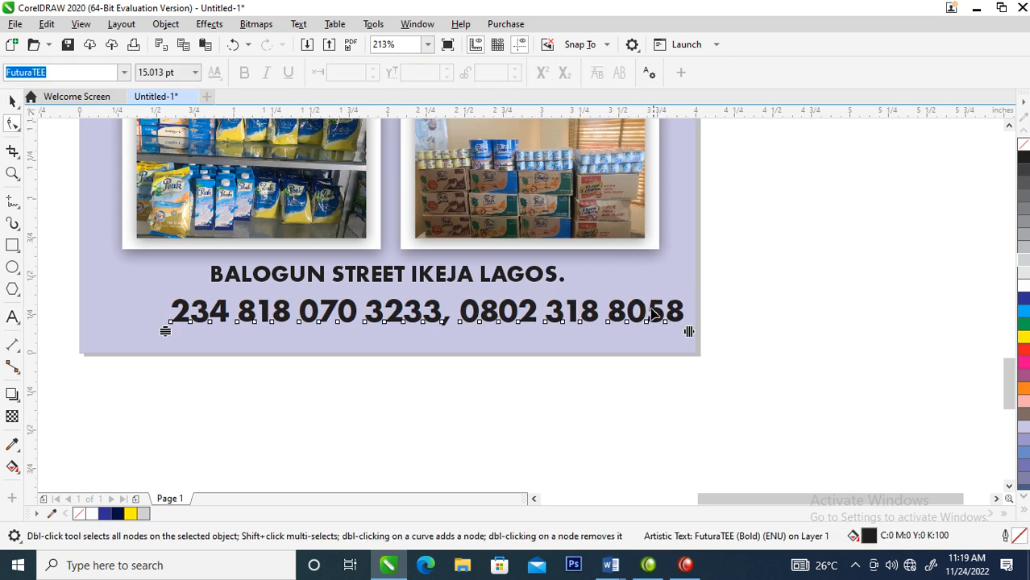
drag(687, 331, 633, 327)
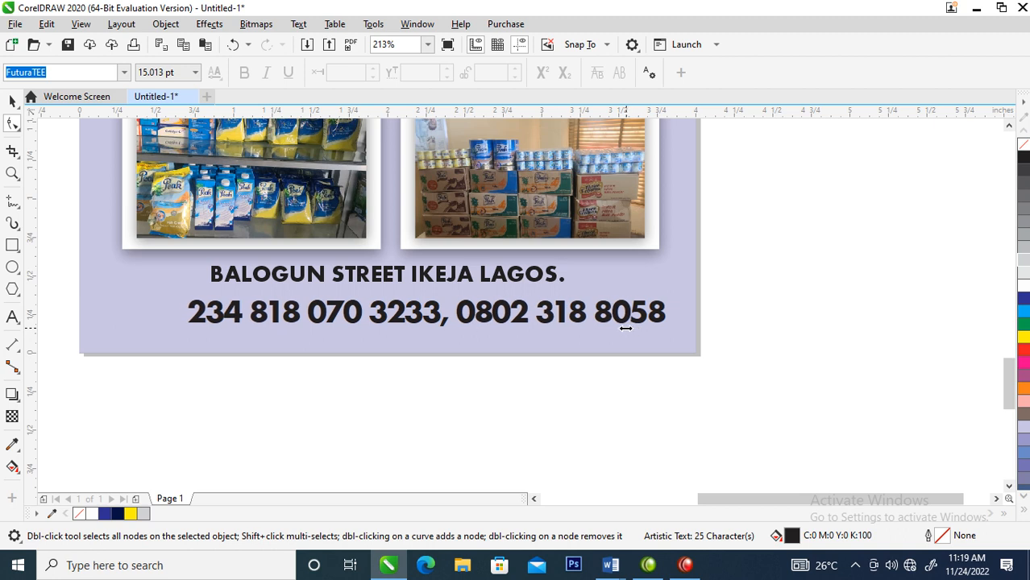
key(space)
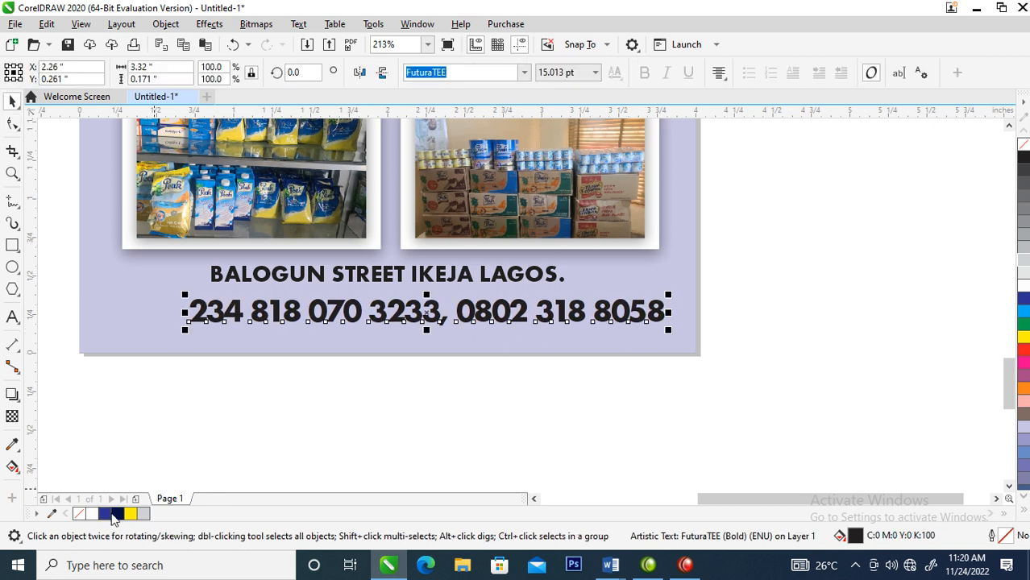
Fill the telephone line with dark navy (C96 M87 Y15 K64) and repeat the fill on the address line
click(117, 514)
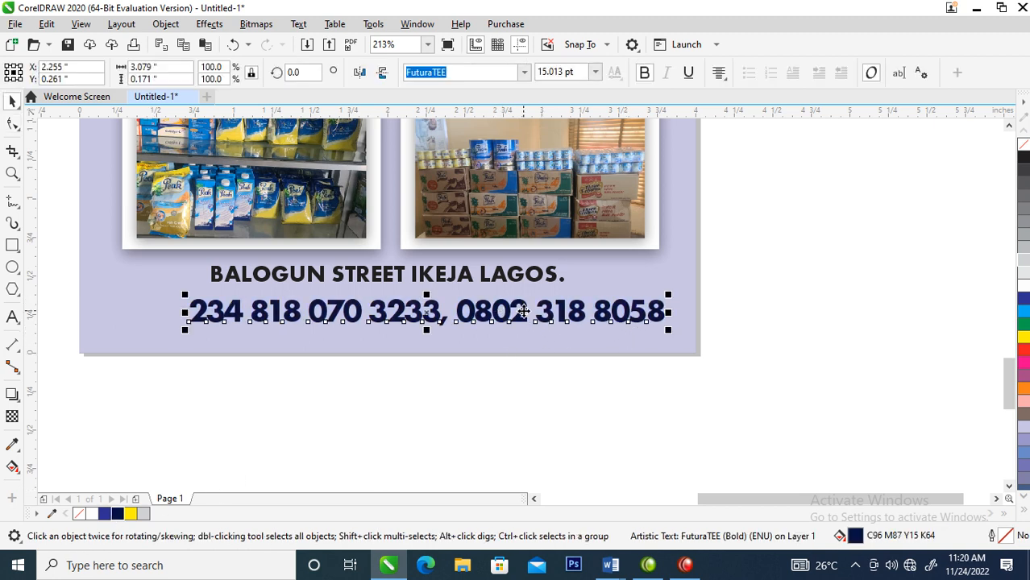
click(524, 276)
key(ctrl+r)
Centre the address and telephone lines on each other, lower them slightly, and centre both horizontally on the flyer background
click(514, 325)
drag(508, 325, 489, 329)
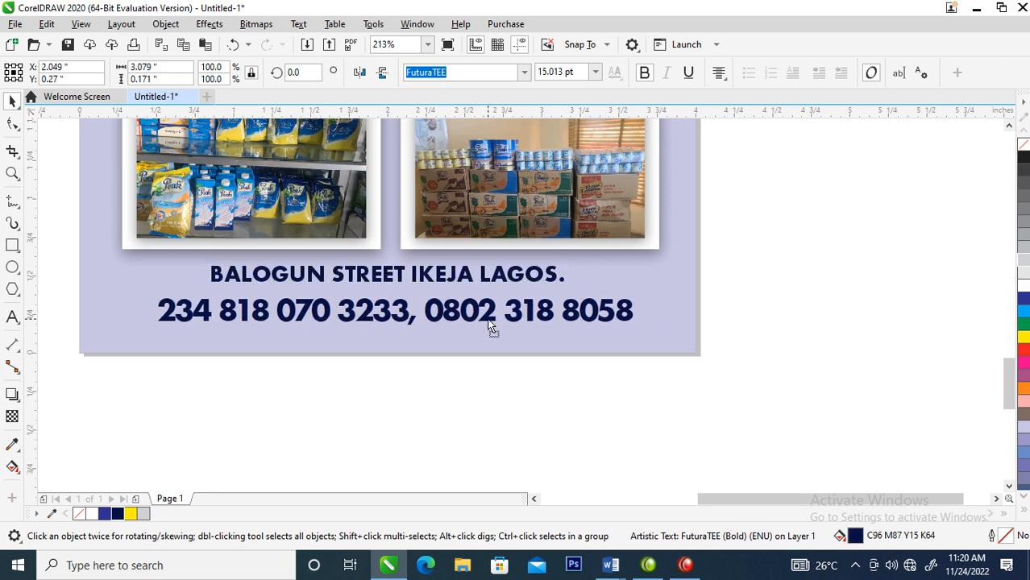
shift+click(517, 279)
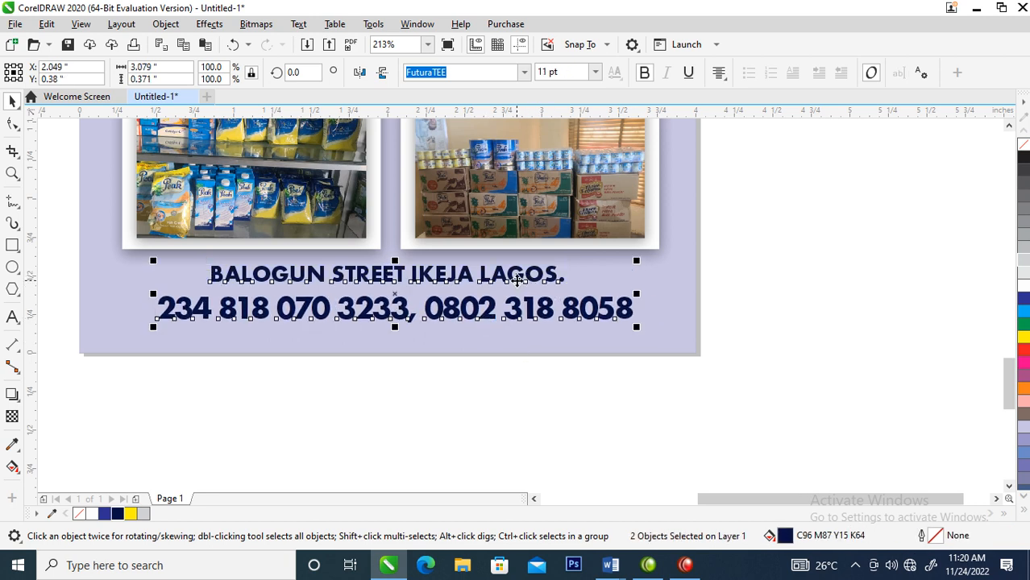
key(c)
drag(517, 277, 517, 287)
shift+click(642, 336)
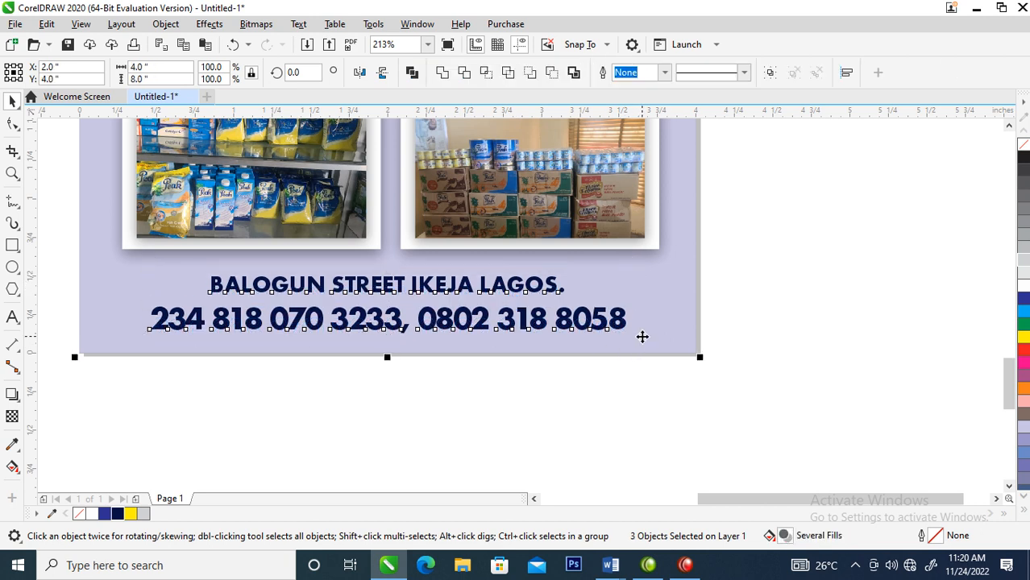
key(c)
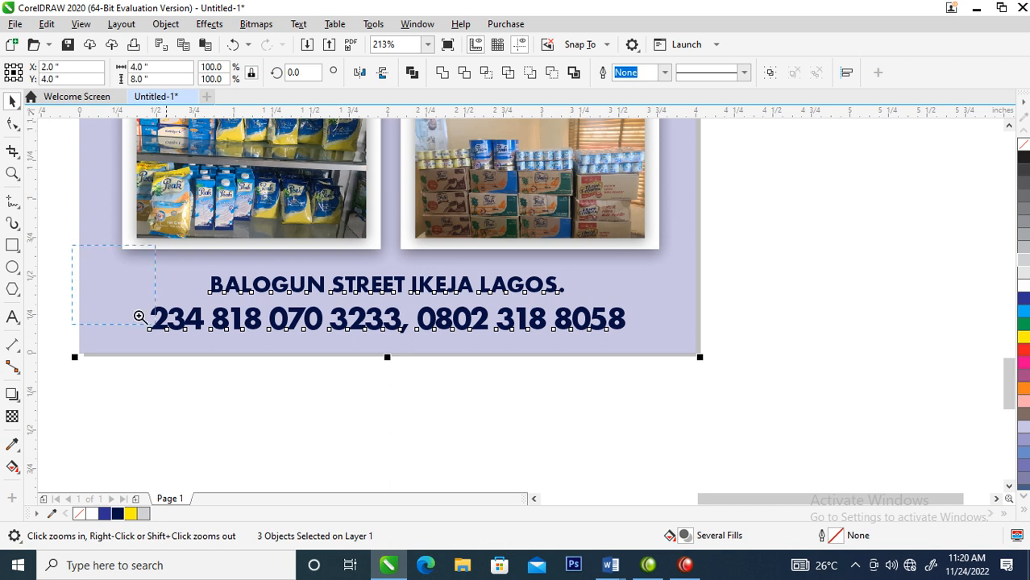
Draw a rectangle about 0.175 x 0.236 inches in front of the first phone number and fill it yellow
drag(85, 261, 311, 369)
key(F6)
drag(288, 290, 382, 412)
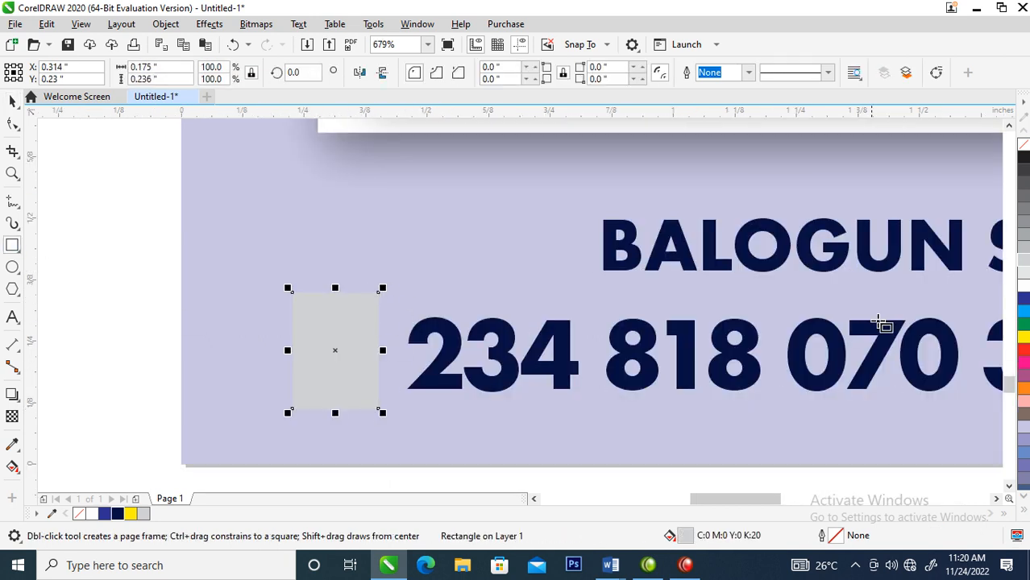
click(129, 516)
key(space)
Make a smaller white copy inside the yellow rectangle and shorten it from below to about 0.134 x 0.133 inches
drag(384, 284, 382, 303)
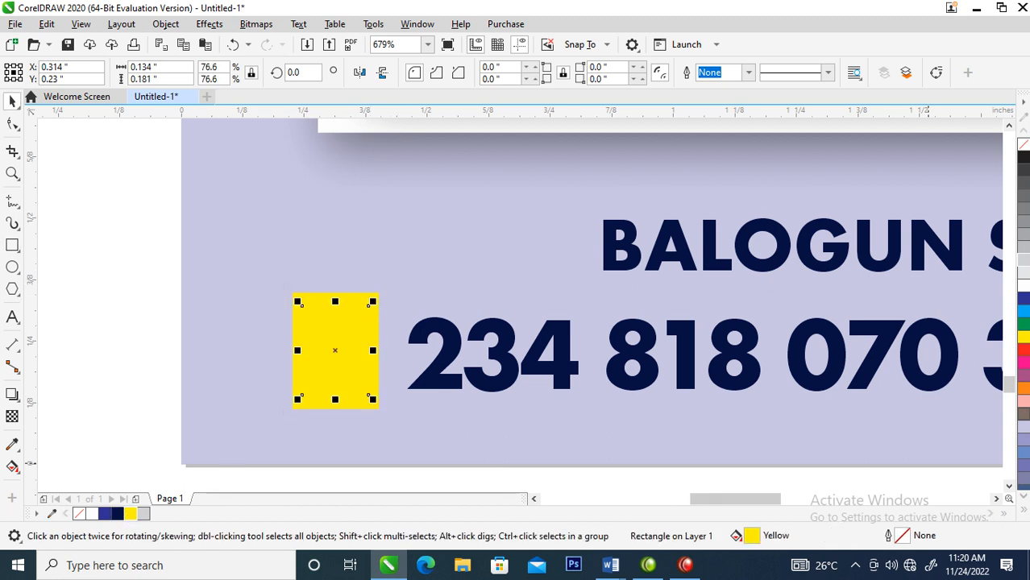
click(1024, 287)
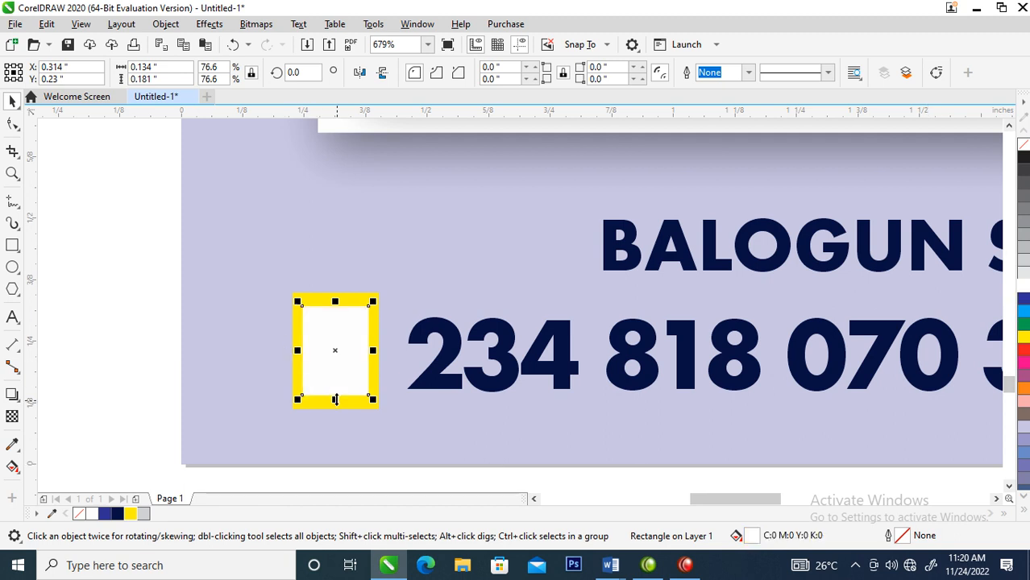
drag(334, 405, 336, 375)
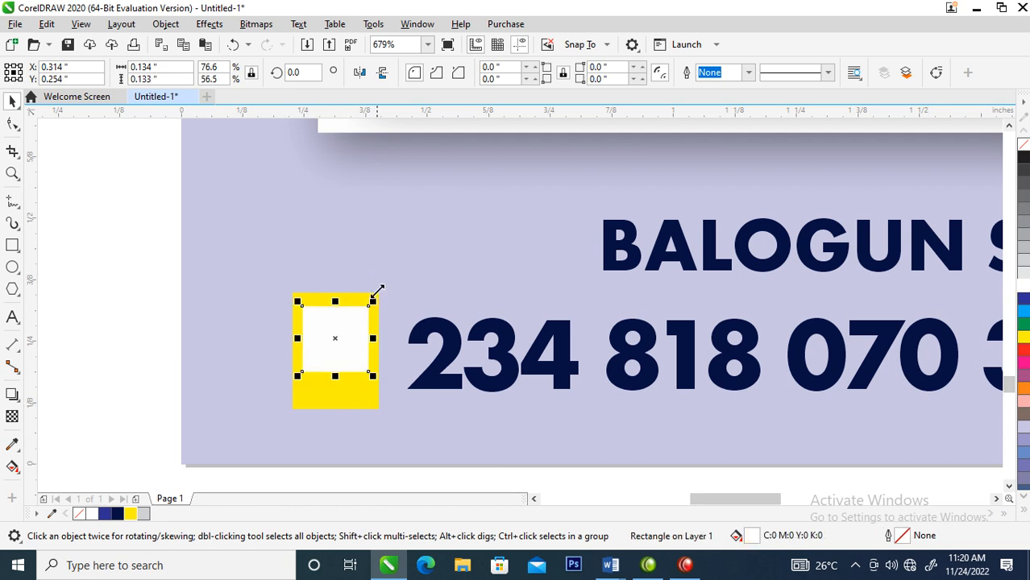
Add a row of four small white squares, about 0.03 inches each, below the white phone screen as keys
drag(376, 311, 339, 345)
key(ctrl+z)
double_click(335, 327)
click(359, 324)
drag(375, 302, 325, 392)
right_click(320, 342)
key(ctrl+r)
key(ctrl+r)
drag(294, 359, 378, 394)
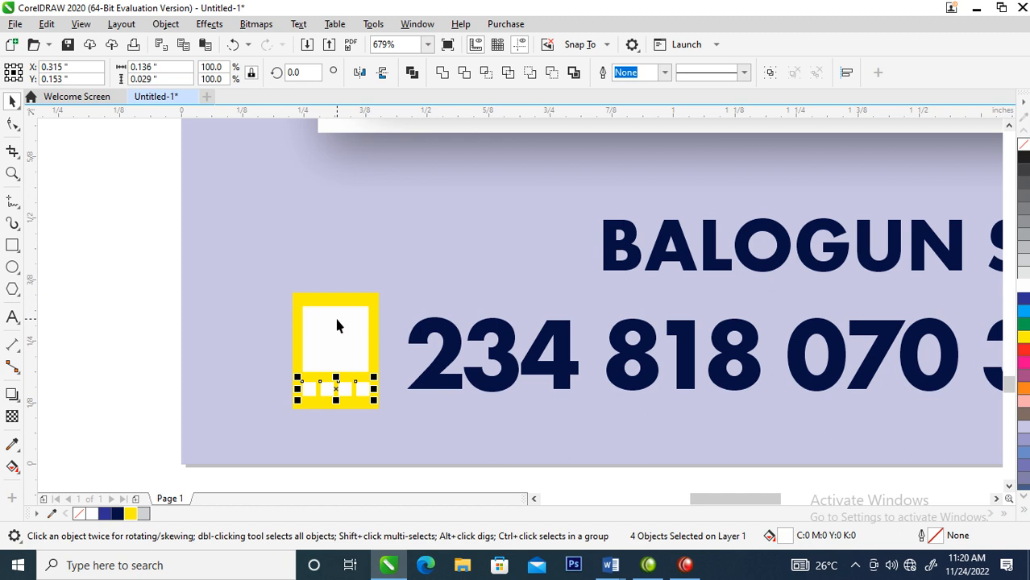
Draw an antenna rectangle about 0.02 x 0.035 inches on the phone icon's upper edge and weld it to the yellow body
click(12, 245)
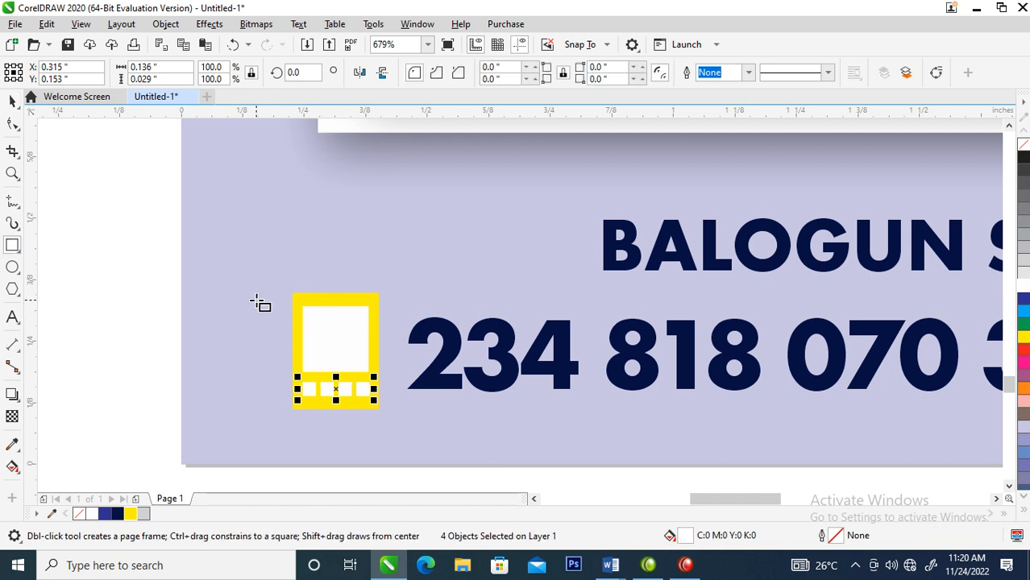
drag(349, 283, 359, 300)
key(space)
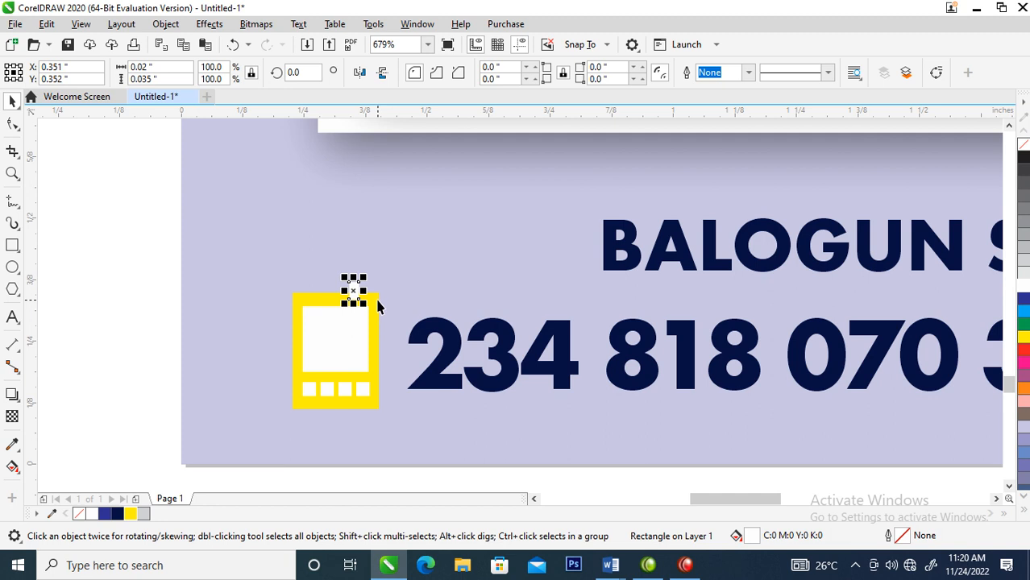
shift+click(377, 303)
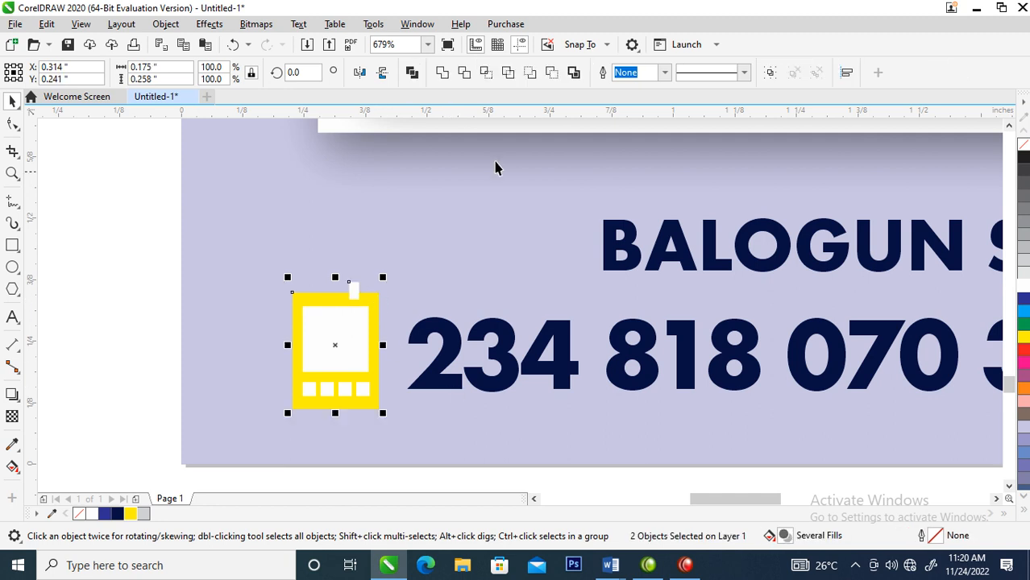
click(442, 72)
Combine all the phone icon parts into one cut-out shape and fill it with the dark navy
drag(203, 240, 429, 452)
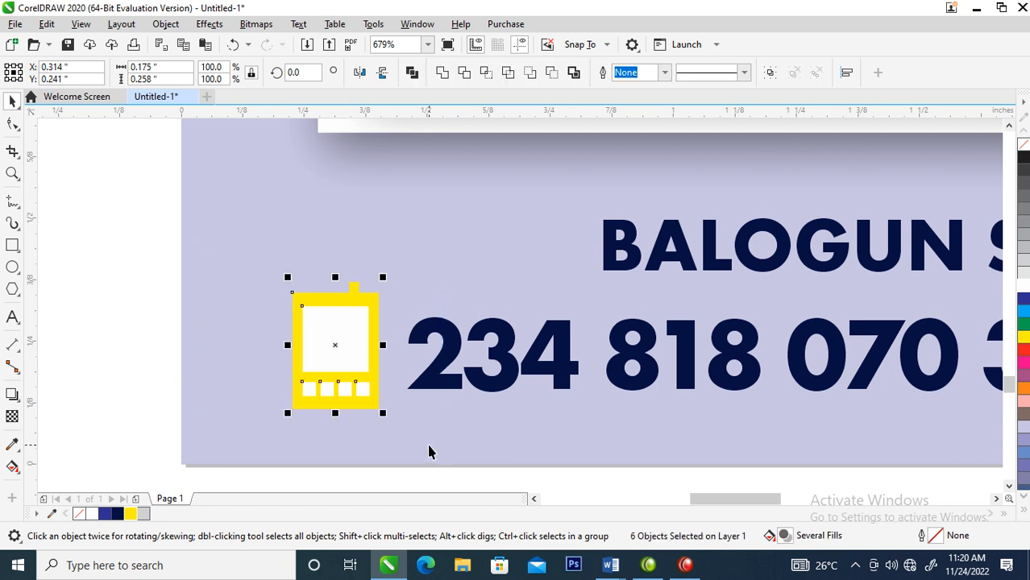
key(ctrl+l)
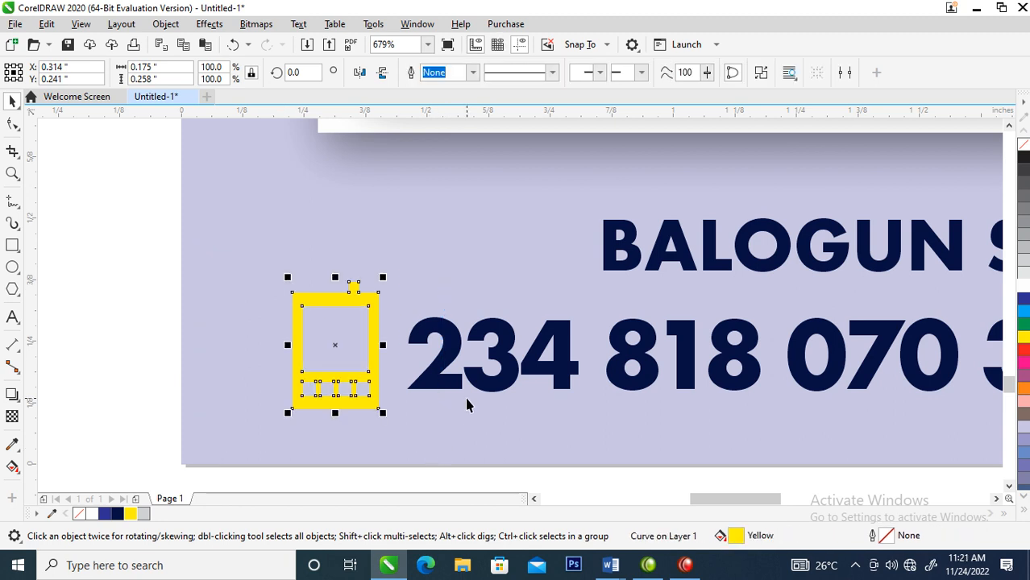
scroll(466, 405, down, 6)
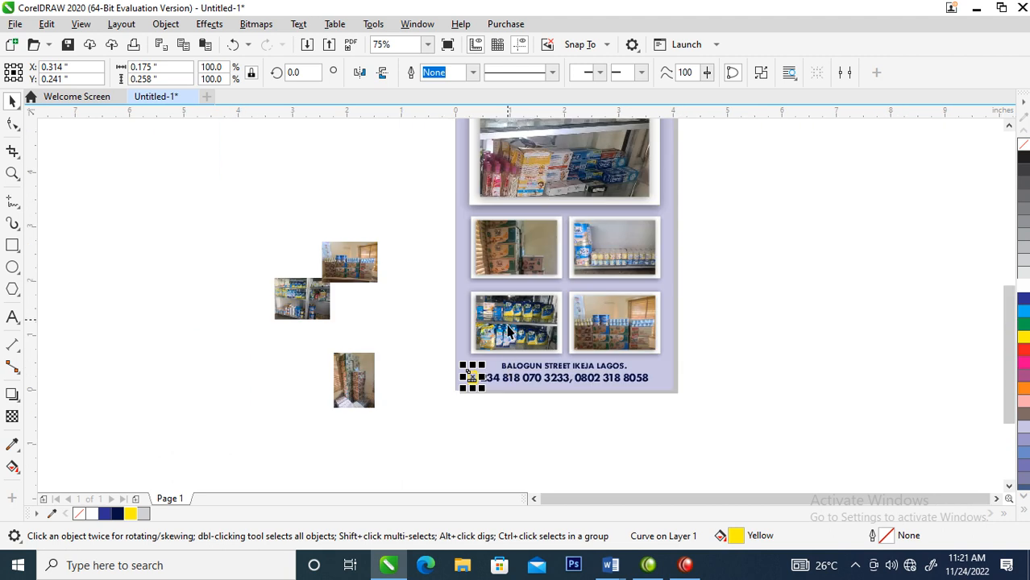
click(118, 514)
Enlarge the WHOLE SALES AND RETAILS line from its centre to about 15.65 pt, 2.86 inches wide
scroll(552, 467, down, 2)
key(z)
drag(474, 210, 609, 448)
key(space)
click(564, 214)
drag(574, 207, 593, 204)
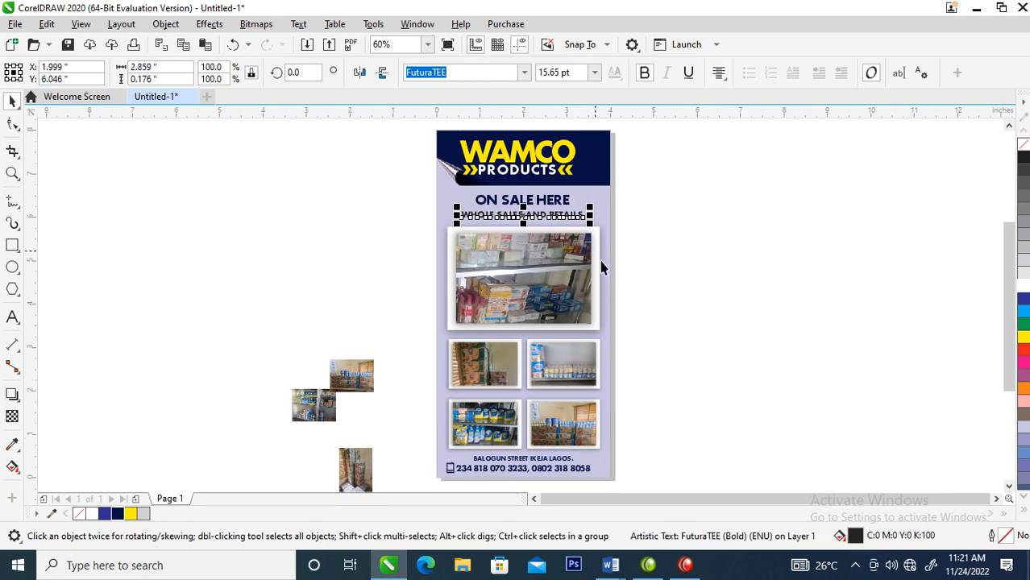
Stretch the page-curled heading band slightly downward towards the ON SALE HERE heading
click(557, 202)
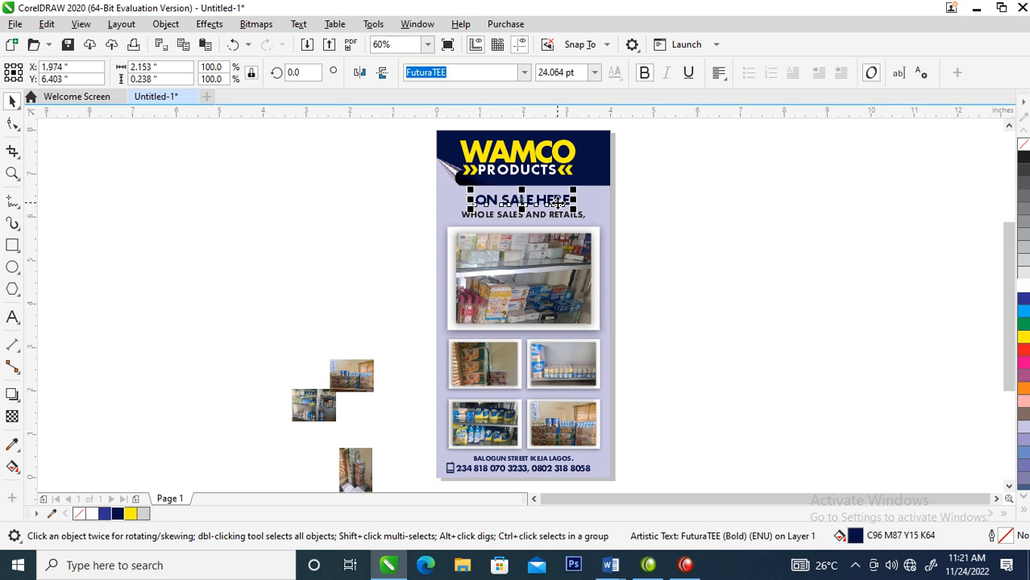
click(575, 169)
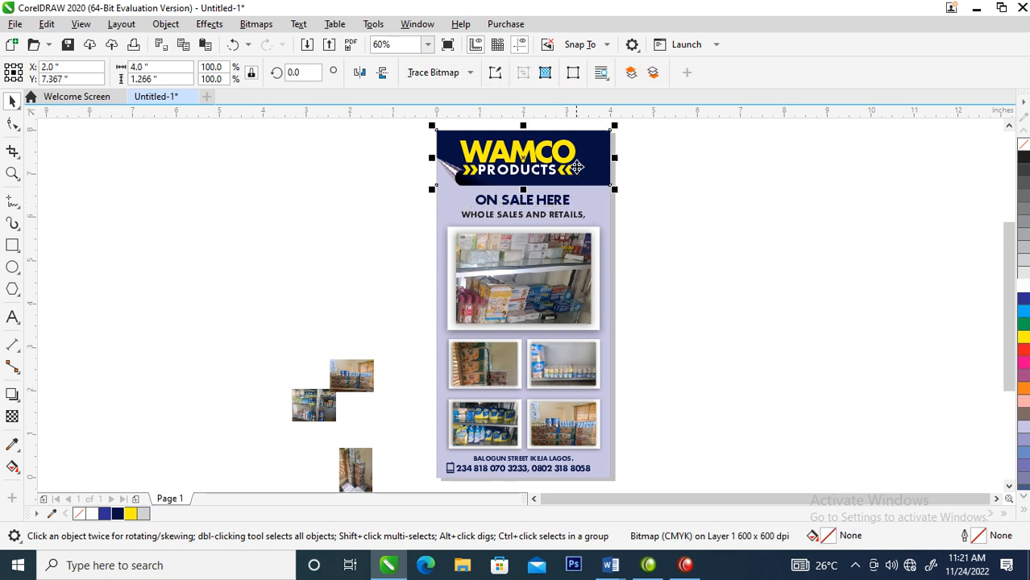
drag(525, 193, 525, 195)
click(707, 315)
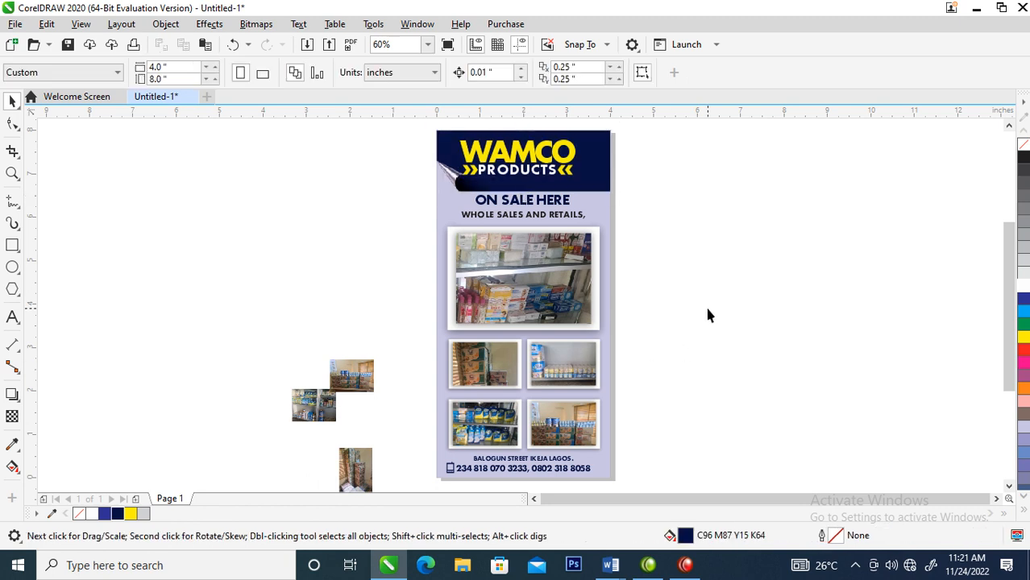